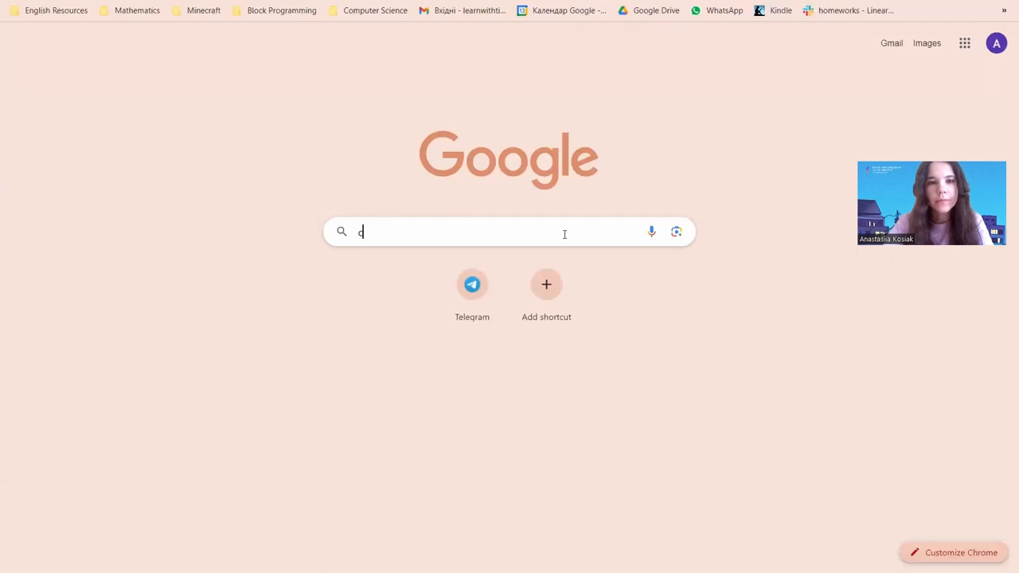
Search Google for 'construct 3' and open the first result, construct.net
{"action": "key", "text": "Return"}
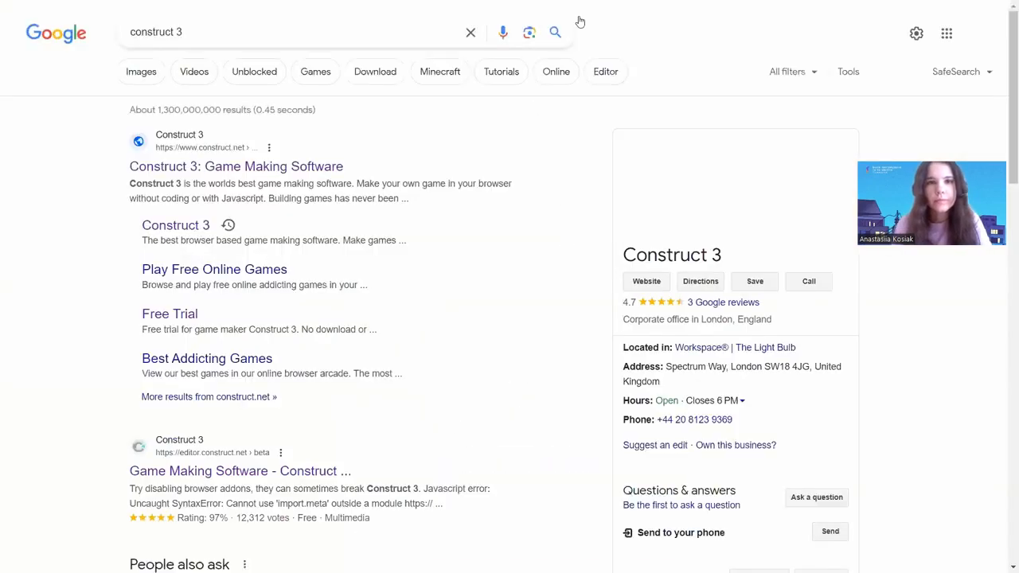
{"action": "left_click", "coordinate": [509, 41]}
{"action": "left_click", "coordinate": [323, 247]}
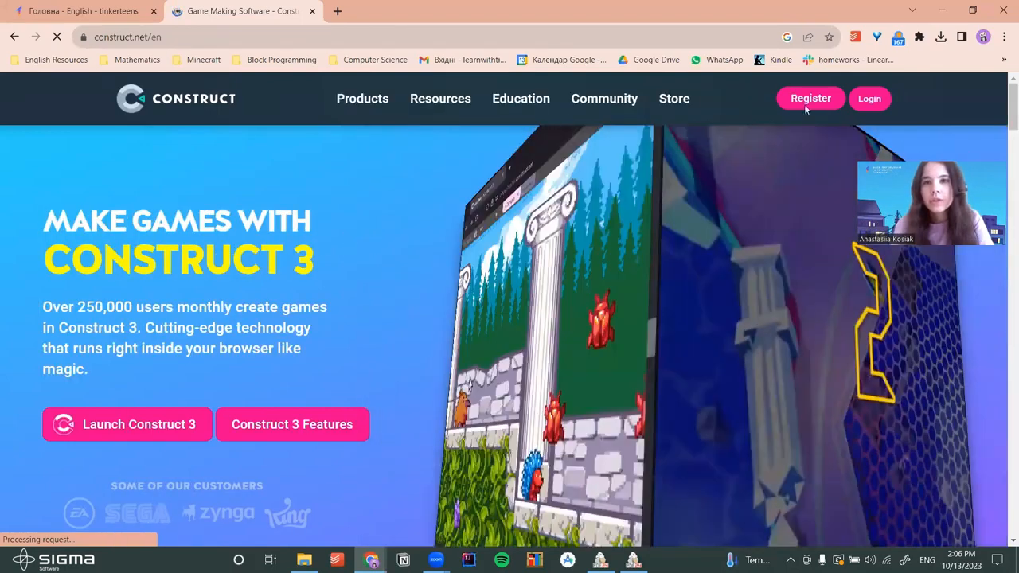
On the registration page, enter the account username and trim it shorter
{"action": "left_click", "coordinate": [808, 102]}
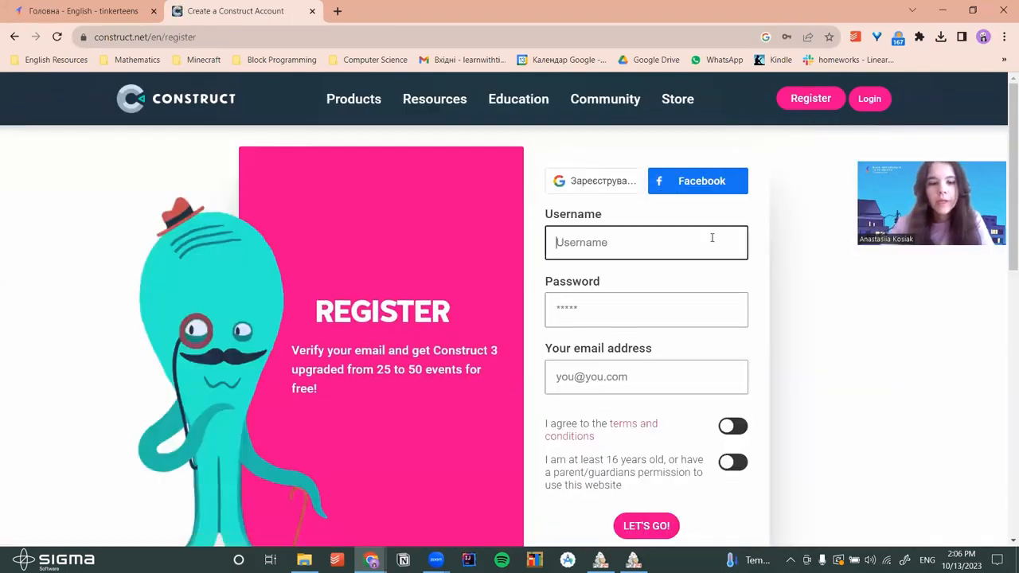
{"action": "type", "text": "a"}
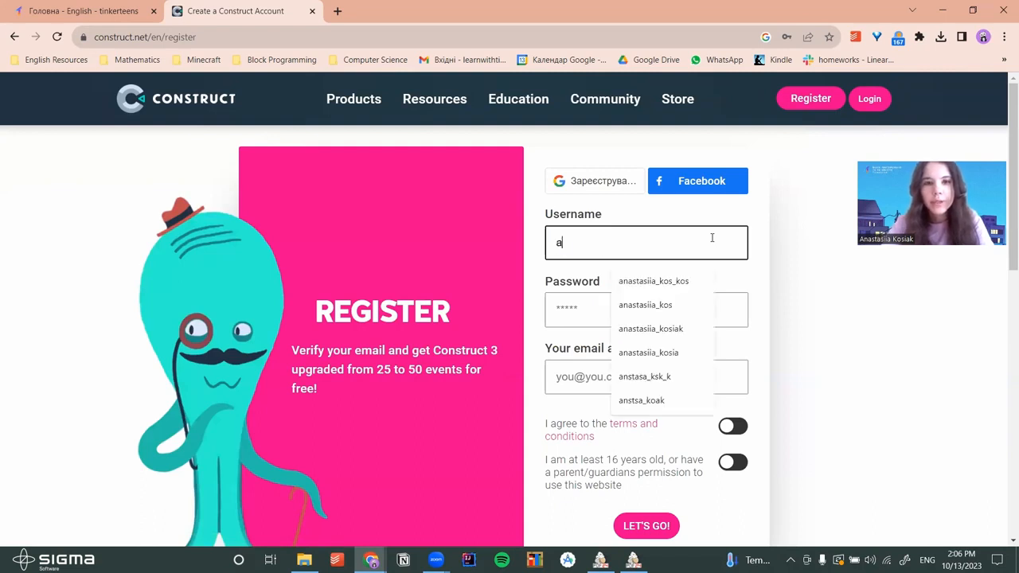
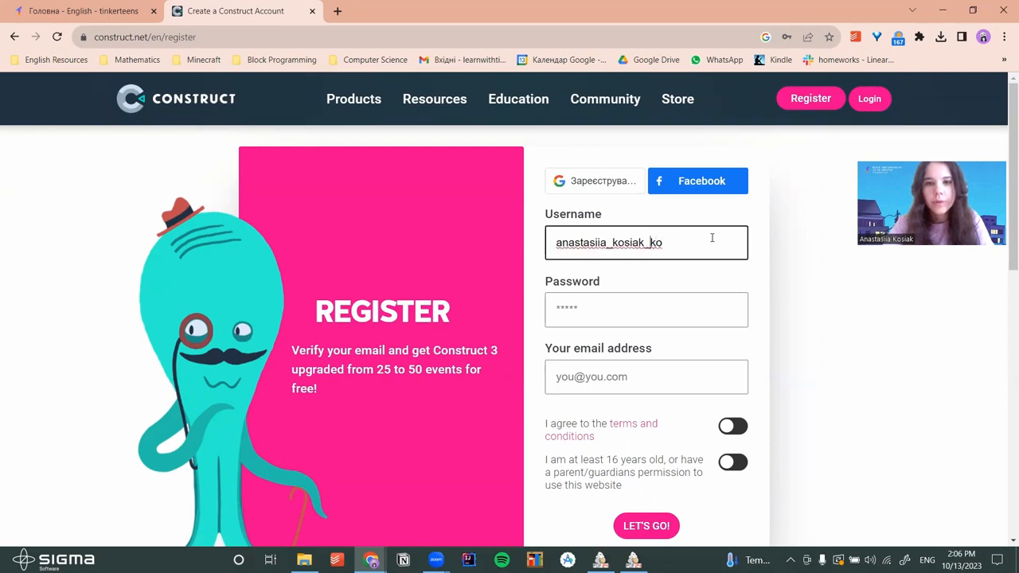
{"action": "key", "text": "Right"}
{"action": "key", "text": "Right"}
{"action": "key", "text": "Right"}
{"action": "key", "text": "BackSpace"}
{"action": "key", "text": "Right"}
{"action": "key", "text": "BackSpace"}
{"action": "key", "text": "Right"}
{"action": "key", "text": "BackSpace"}
{"action": "key", "text": "Right"}
{"action": "key", "text": "BackSpace"}
{"action": "key", "text": "Right"}
{"action": "key", "text": "BackSpace"}
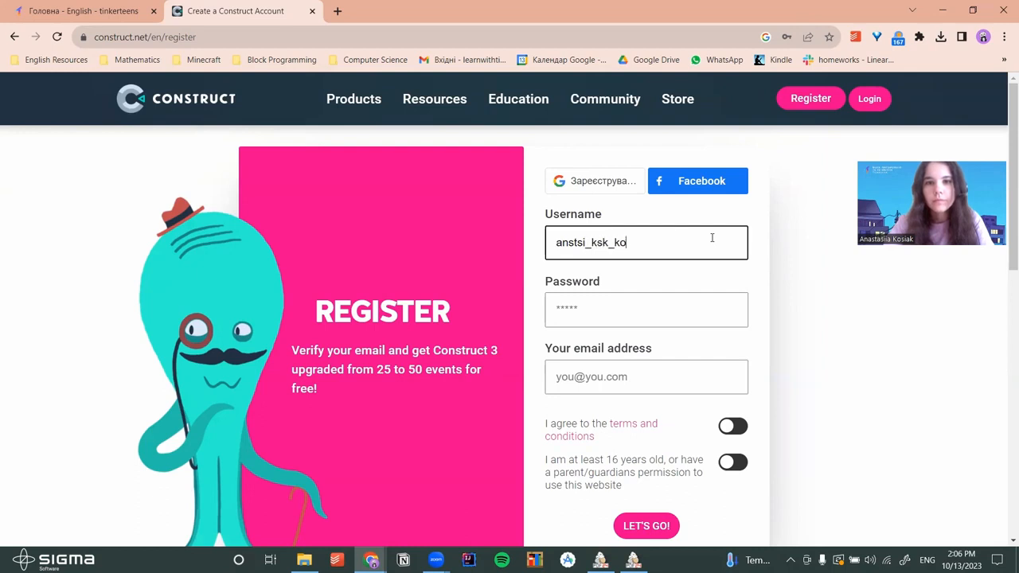
Fill in the account password and choose the saved e-mail address
{"action": "key", "text": "Tab"}
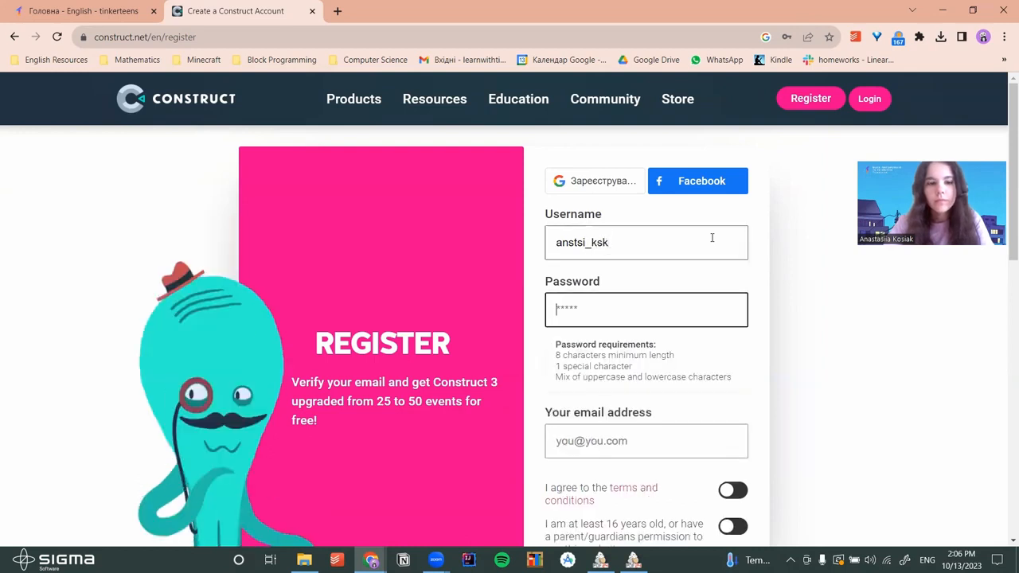
{"action": "type", "text": "a"}
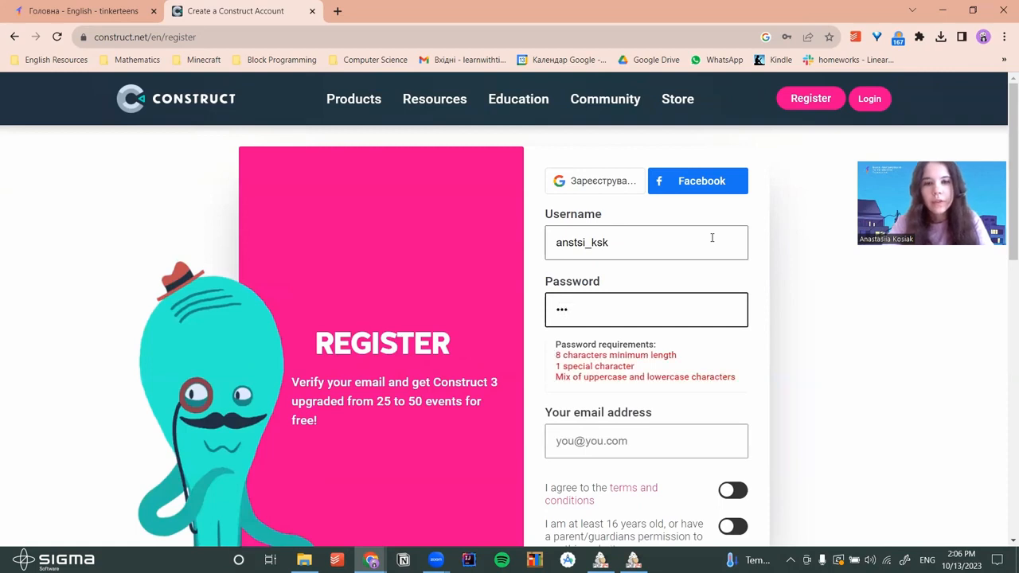
{"action": "type", "text": "1"}
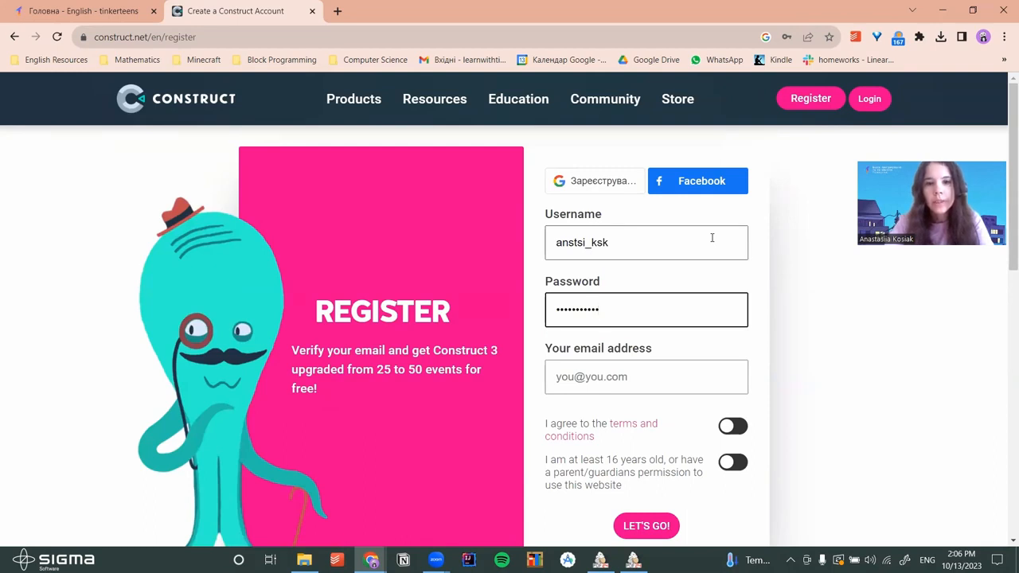
{"action": "key", "text": "Tab"}
{"action": "key", "text": "Down"}
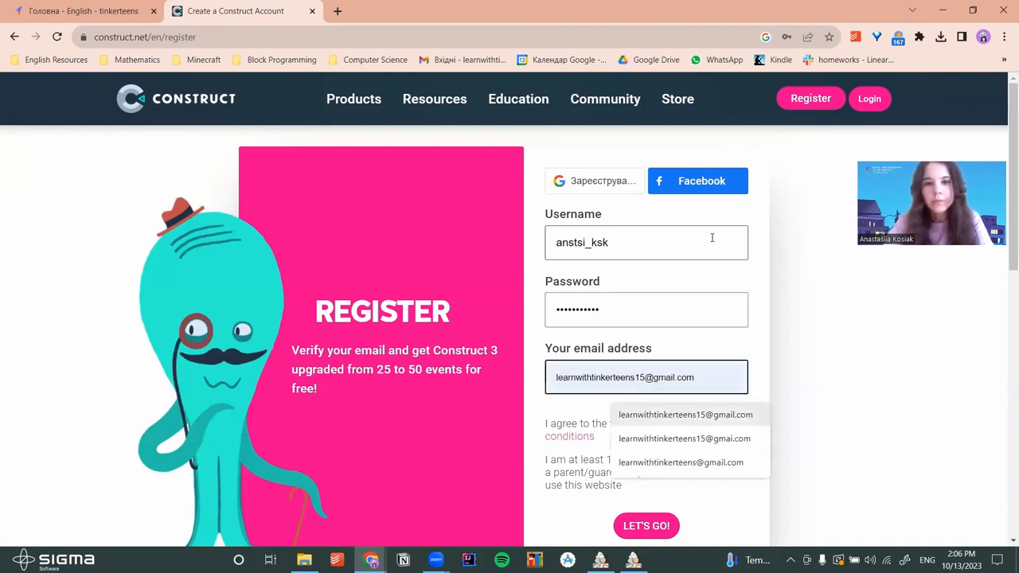
{"action": "key", "text": "Return"}
Accept the terms and the age-16 confirmation, then submit the registration
{"action": "scroll", "coordinate": [721, 280], "scroll_direction": "down", "scroll_amount": 1}
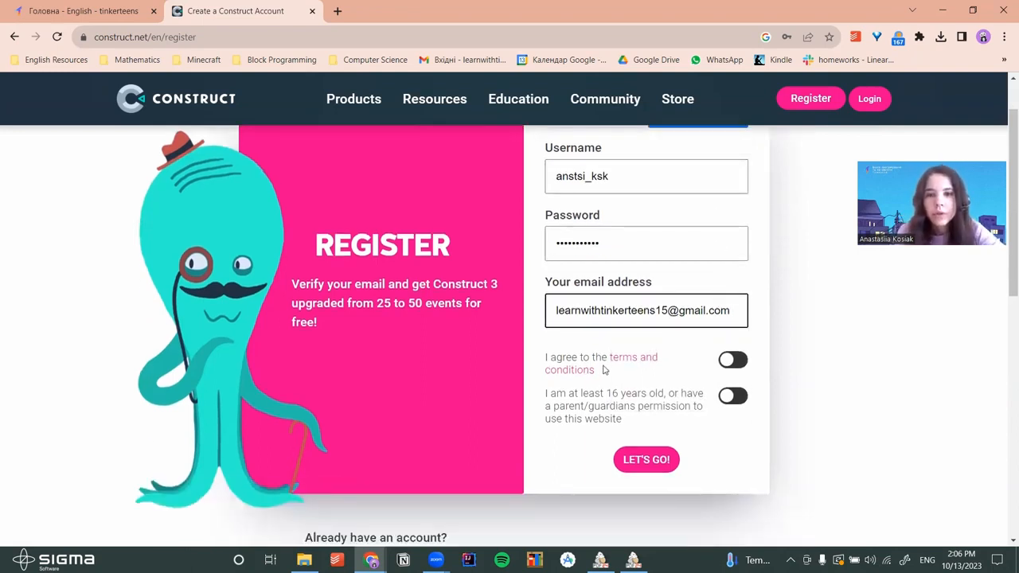
{"action": "left_click", "coordinate": [729, 365]}
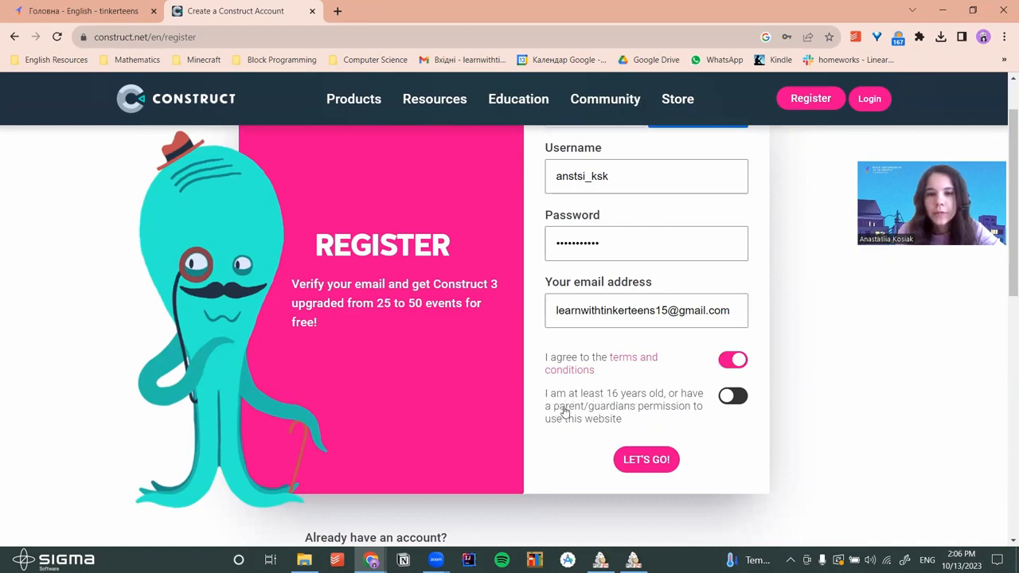
{"action": "left_click", "coordinate": [722, 401]}
{"action": "left_click", "coordinate": [654, 469]}
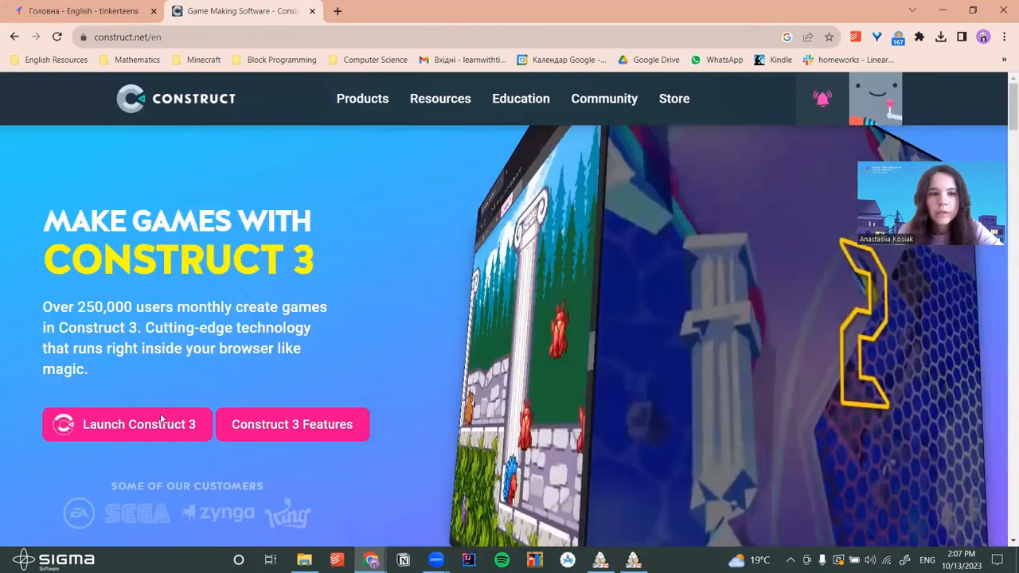
Launch the Construct 3 free trial editor, dismiss the welcome dialog, and start a new project
{"action": "left_click", "coordinate": [345, 367]}
{"action": "left_click", "coordinate": [422, 322]}
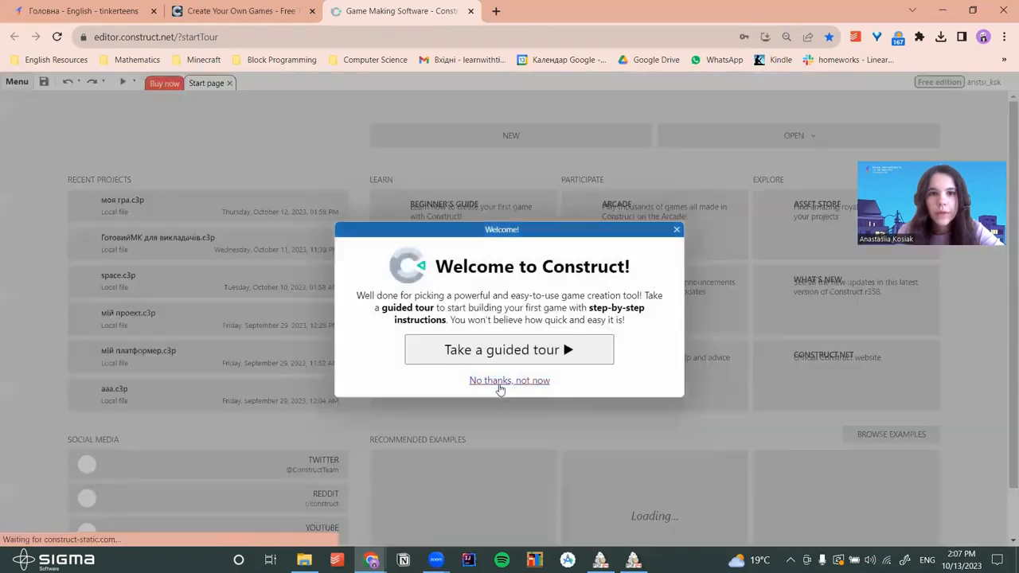
{"action": "left_click", "coordinate": [508, 380]}
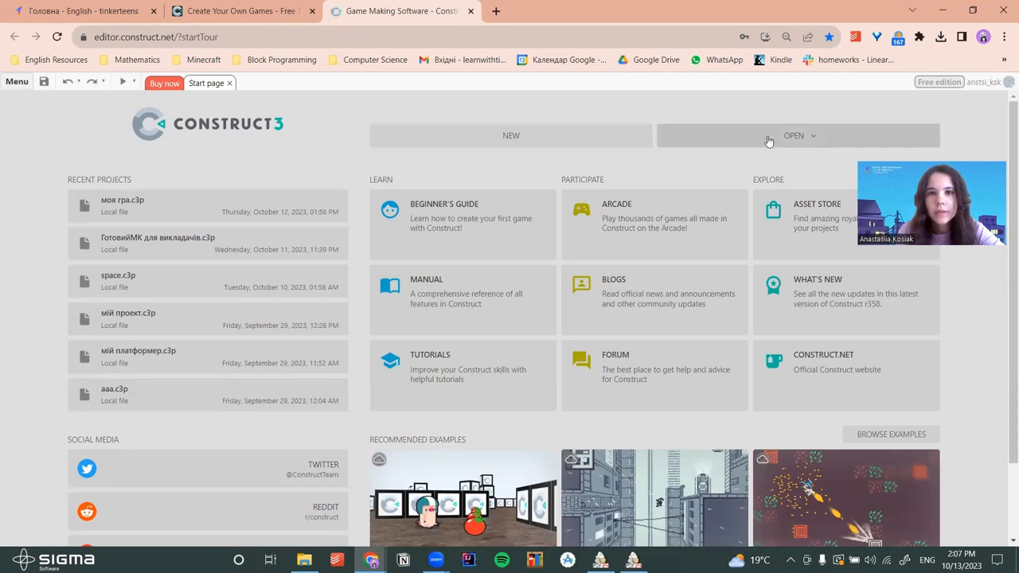
{"action": "left_click", "coordinate": [551, 141]}
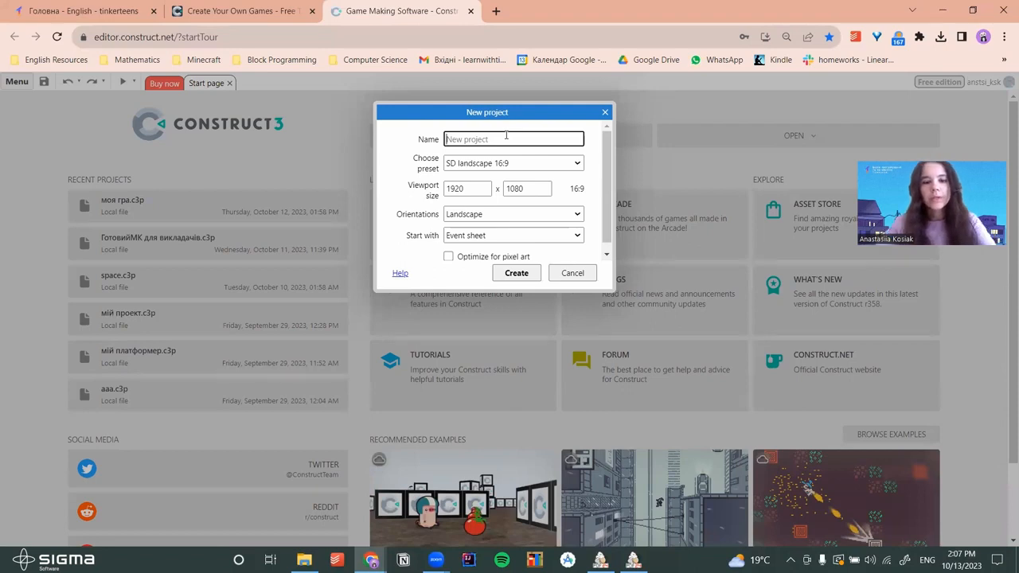
Name the new project 'Platformer game', fixing typos, and create it
{"action": "type", "text": "P"}
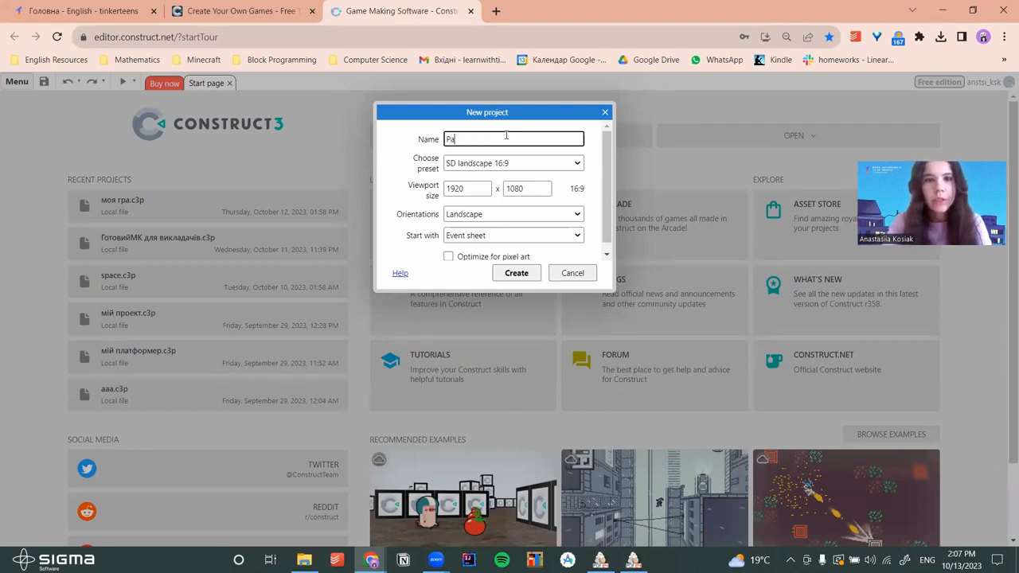
{"action": "type", "text": "latfromerd gam"}
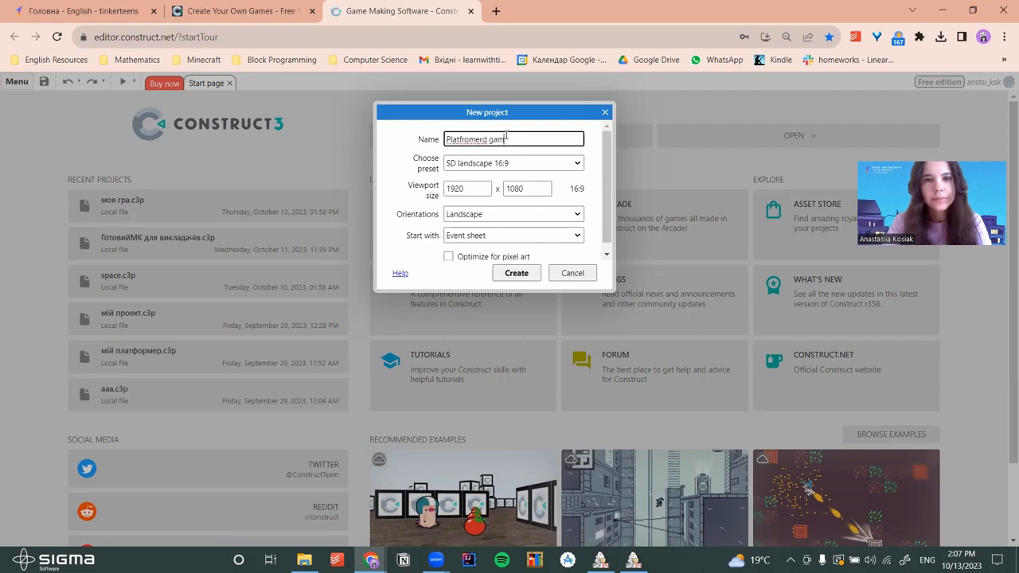
{"action": "key", "text": "BackSpace"}
{"action": "key", "text": "BackSpace"}
{"action": "type", "text": "game"}
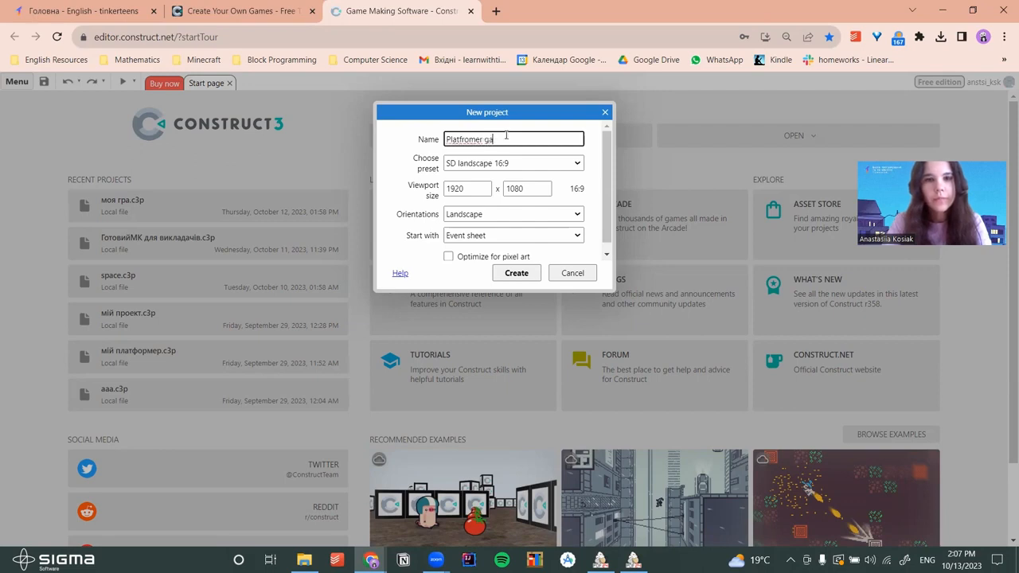
{"action": "key", "text": "BackSpace"}
{"action": "type", "text": "r"}
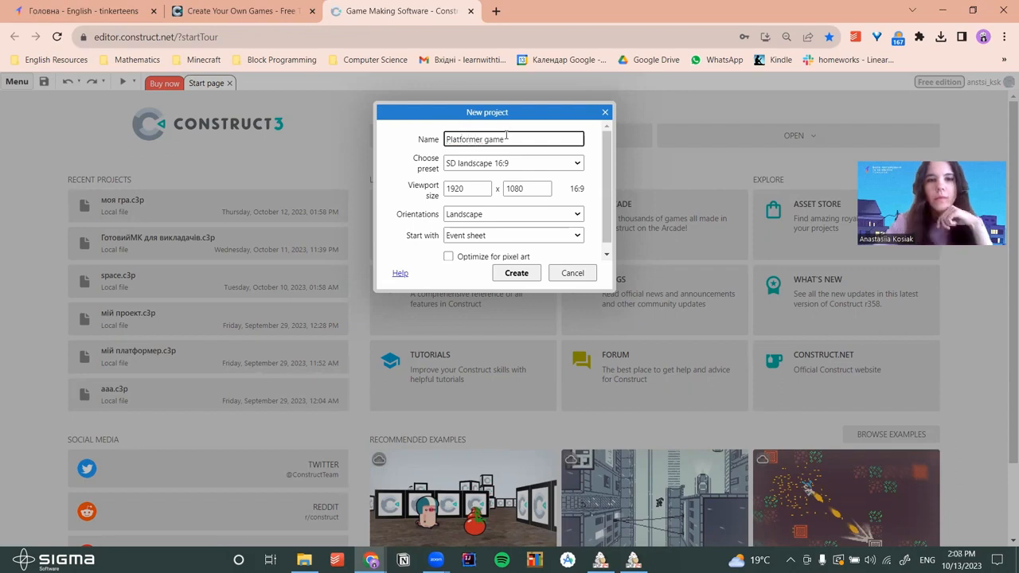
{"action": "left_click", "coordinate": [505, 278]}
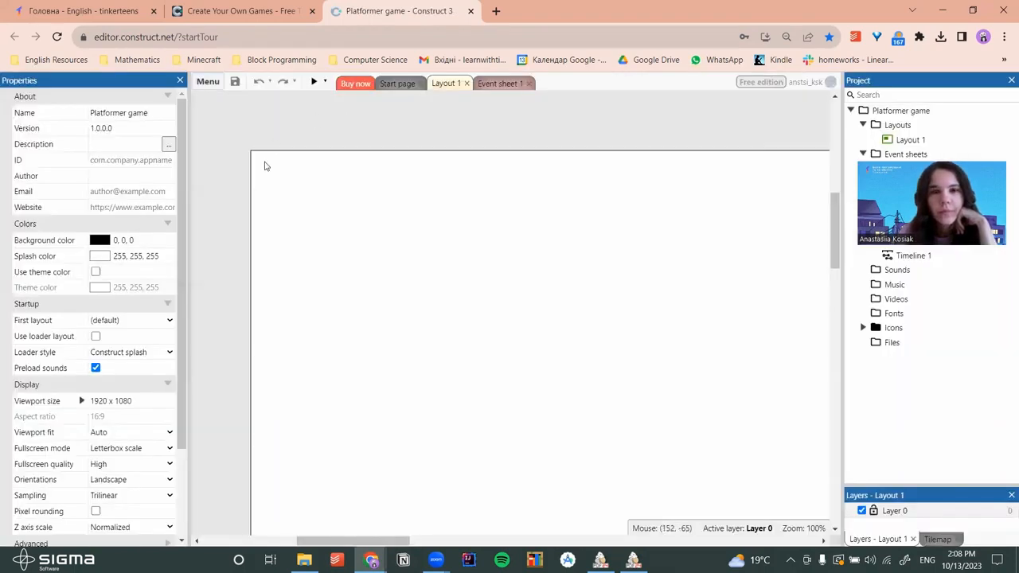
Select empty Layout 1 to show its 3840 x 2160 properties
{"action": "scroll", "coordinate": [261, 255], "scroll_direction": "down", "scroll_amount": 10}
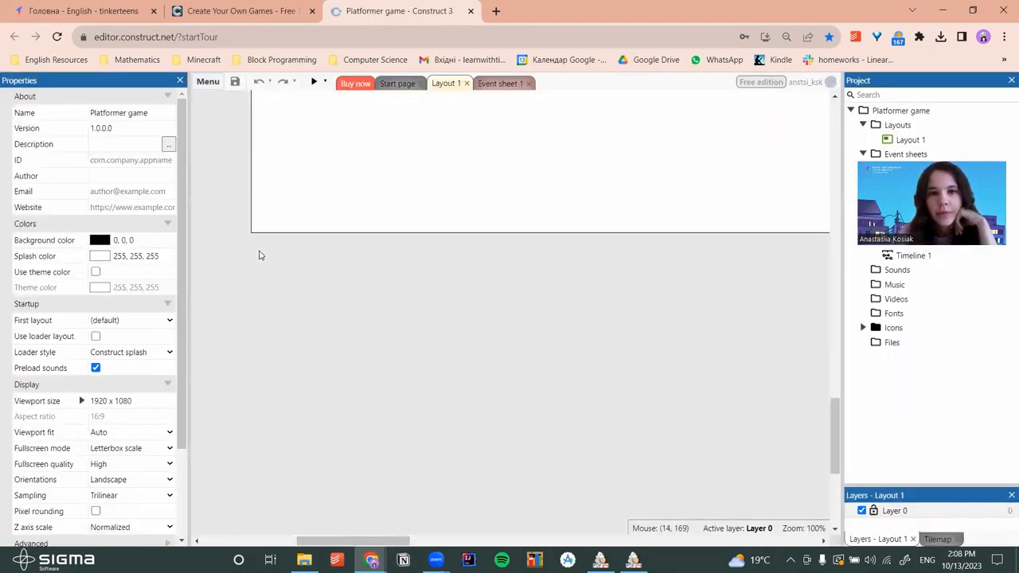
{"action": "scroll", "coordinate": [266, 254], "scroll_direction": "up", "scroll_amount": 5}
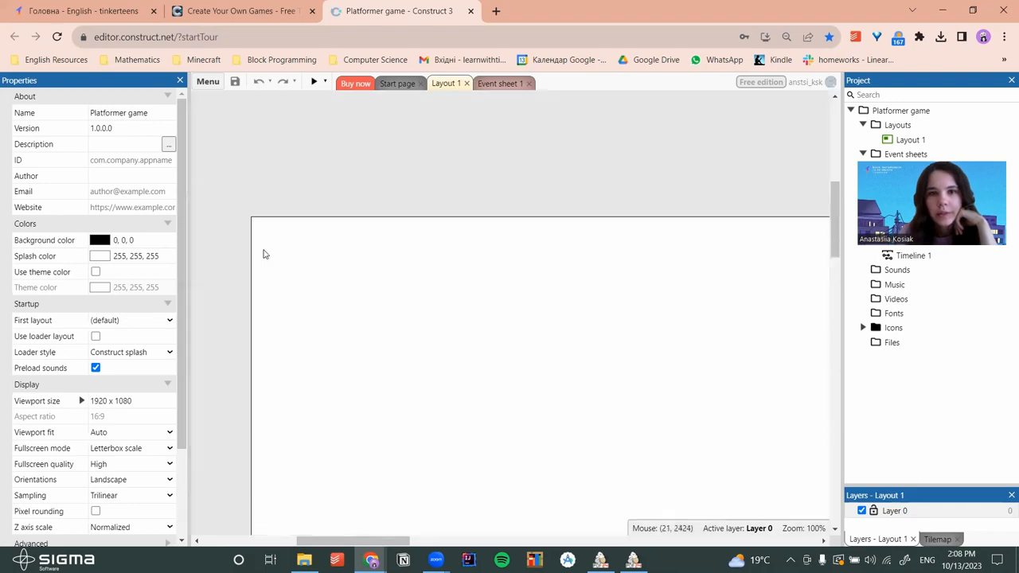
{"action": "scroll", "coordinate": [607, 167], "scroll_direction": "down", "scroll_amount": 3}
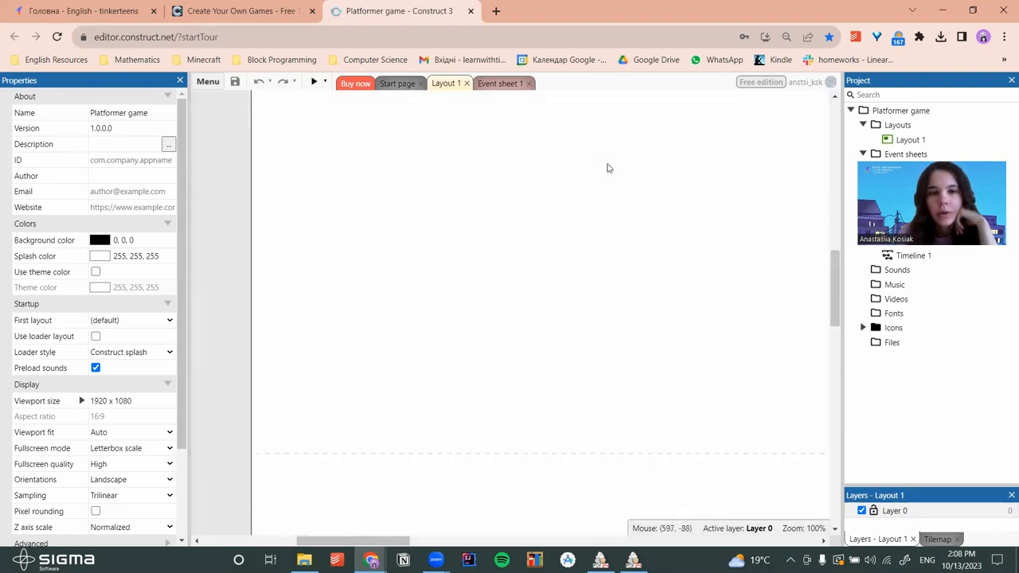
{"action": "scroll", "coordinate": [608, 167], "scroll_direction": "down", "scroll_amount": 3}
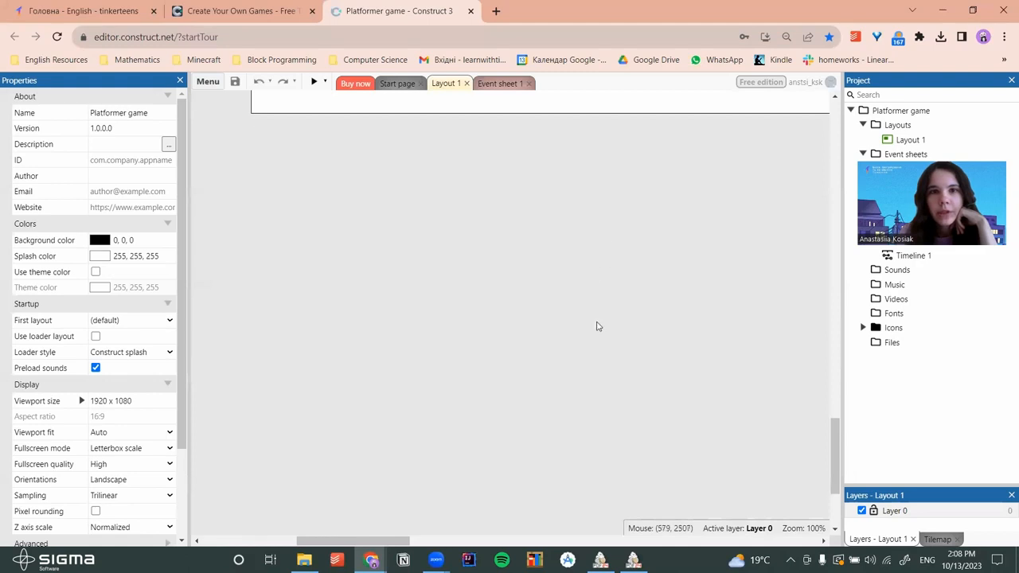
{"action": "scroll", "coordinate": [598, 325], "scroll_direction": "up", "scroll_amount": 10}
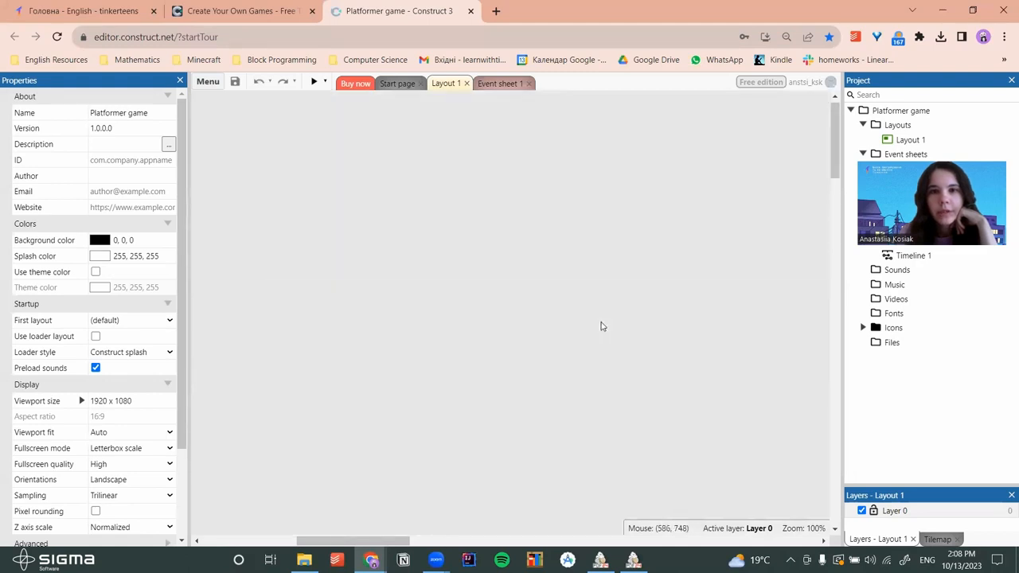
{"action": "scroll", "coordinate": [602, 327], "scroll_direction": "down", "scroll_amount": 10}
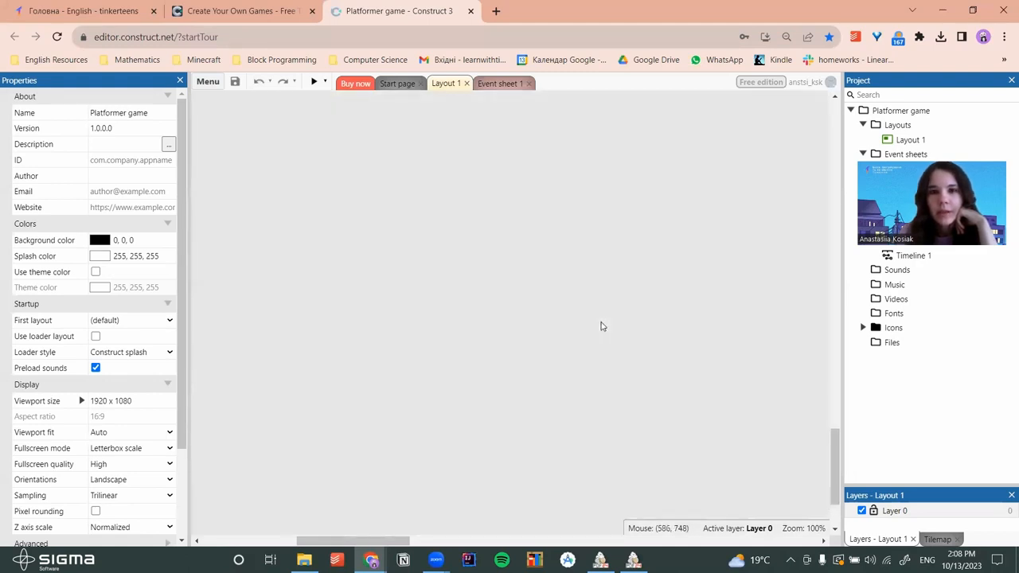
{"action": "scroll", "coordinate": [602, 327], "scroll_direction": "up", "scroll_amount": 5}
{"action": "left_click", "coordinate": [602, 327]}
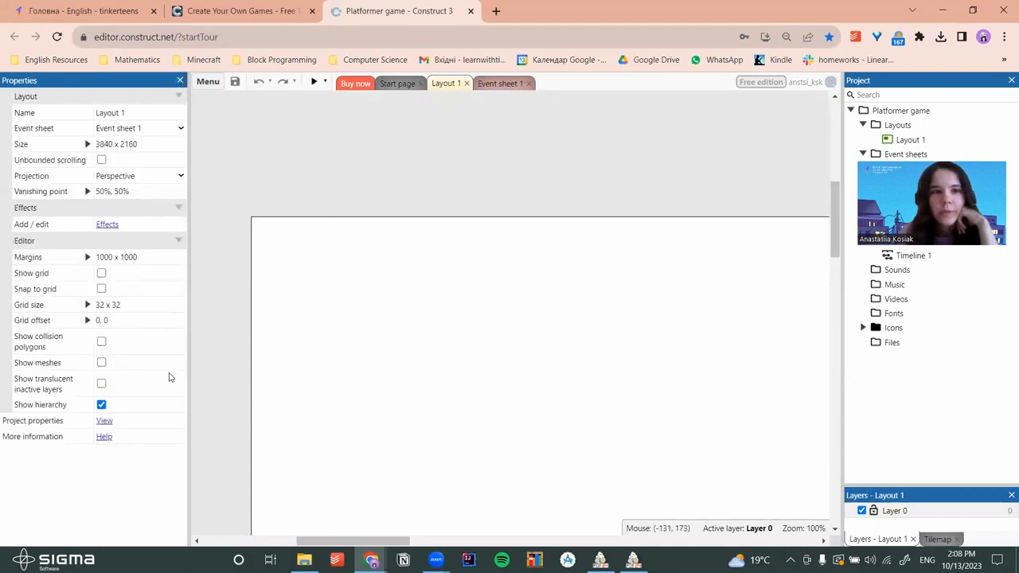
Expand the layout size property and change the width to 5000
{"action": "left_click", "coordinate": [87, 145]}
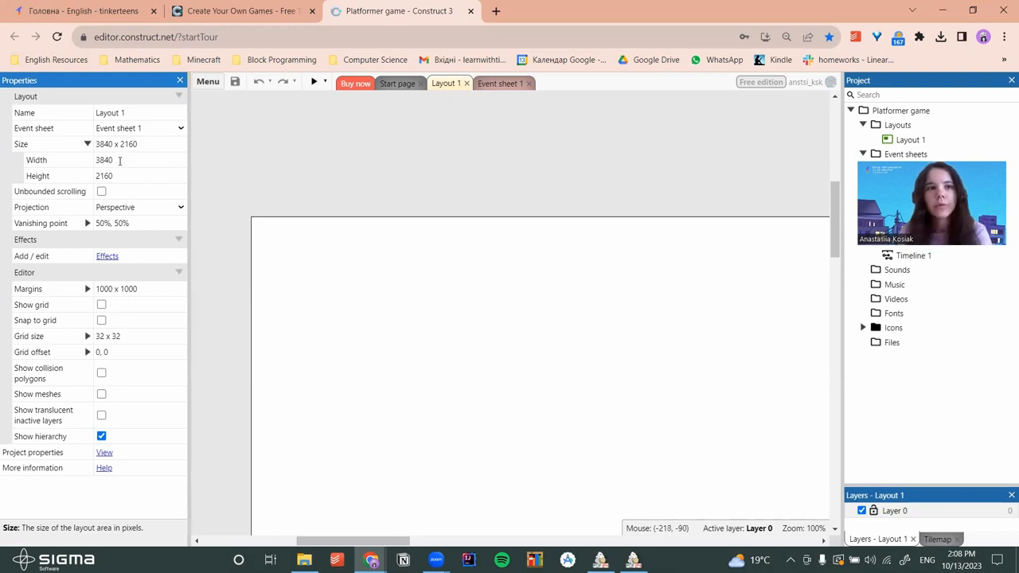
{"action": "left_click", "coordinate": [120, 160]}
{"action": "key", "text": "BackSpace"}
{"action": "type", "text": "5000"}
{"action": "key", "text": "Return"}
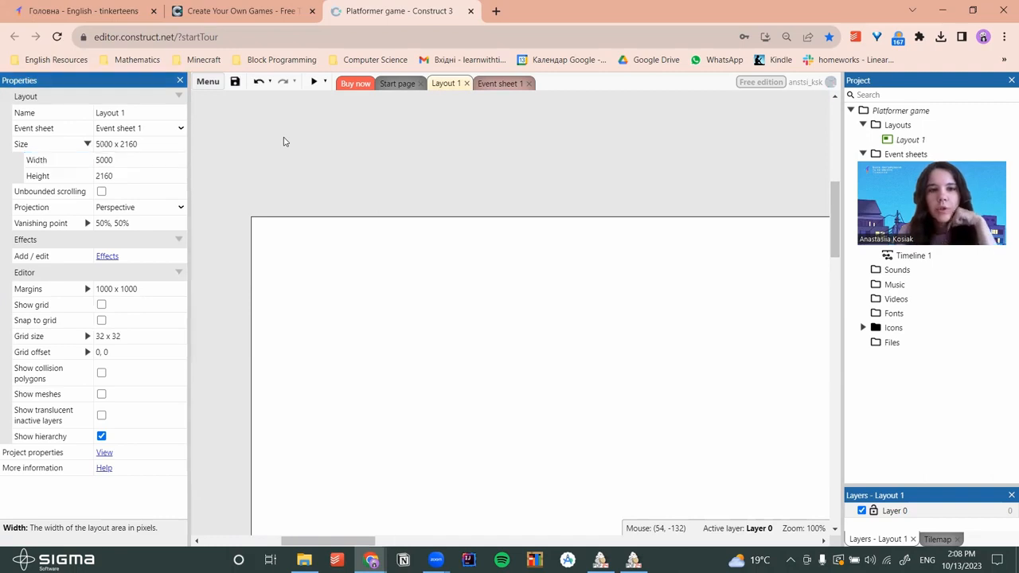
{"action": "scroll", "coordinate": [341, 180], "scroll_direction": "down", "scroll_amount": 5}
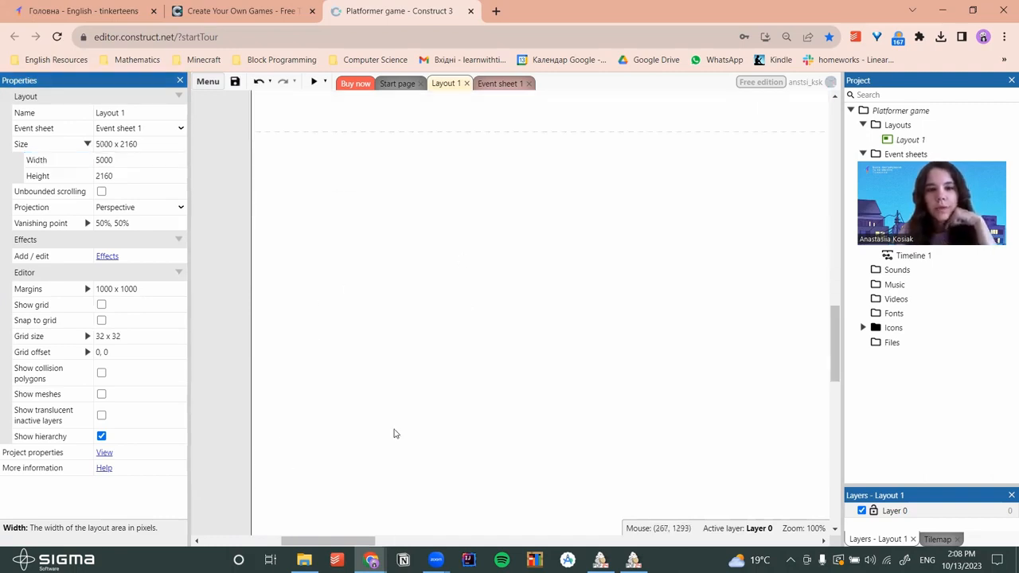
{"action": "left_click_drag", "start_coordinate": [344, 541], "coordinate": [786, 540]}
{"action": "scroll", "coordinate": [401, 533], "scroll_direction": "left", "scroll_amount": 10}
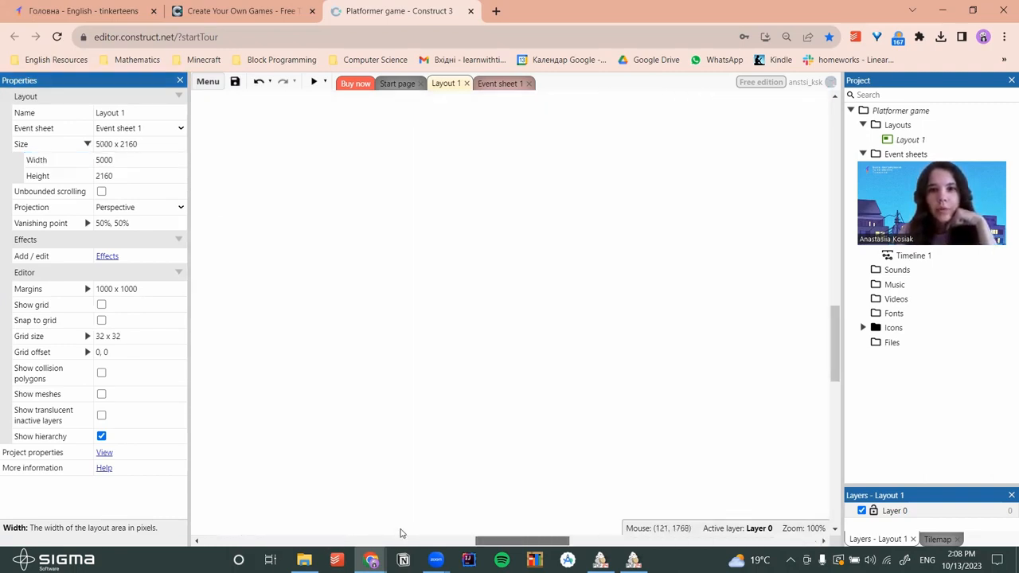
Set the layout width back to 3840 and check the layout border
{"action": "left_click", "coordinate": [116, 160]}
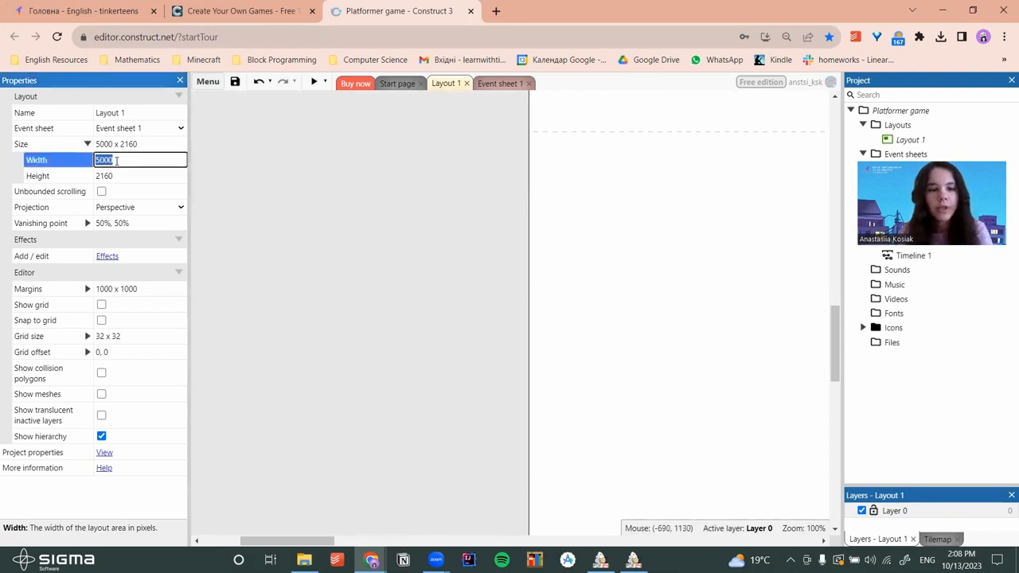
{"action": "type", "text": "3840"}
{"action": "key", "text": "Return"}
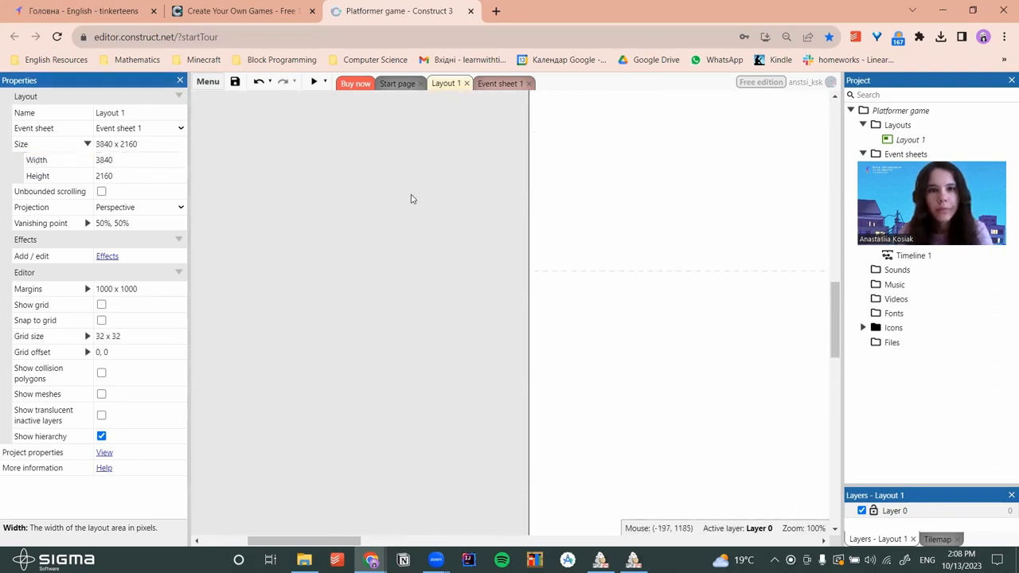
{"action": "left_click_drag", "start_coordinate": [336, 542], "coordinate": [372, 554]}
{"action": "mouse_move", "coordinate": [372, 555]}
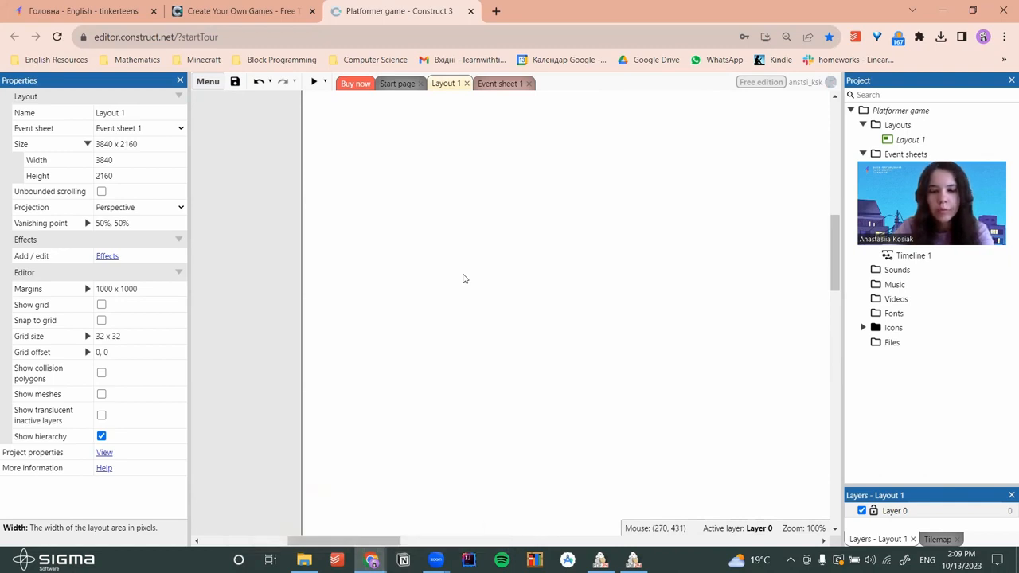
{"action": "scroll", "coordinate": [463, 278], "scroll_direction": "down", "scroll_amount": 5, "text": "ctrl"}
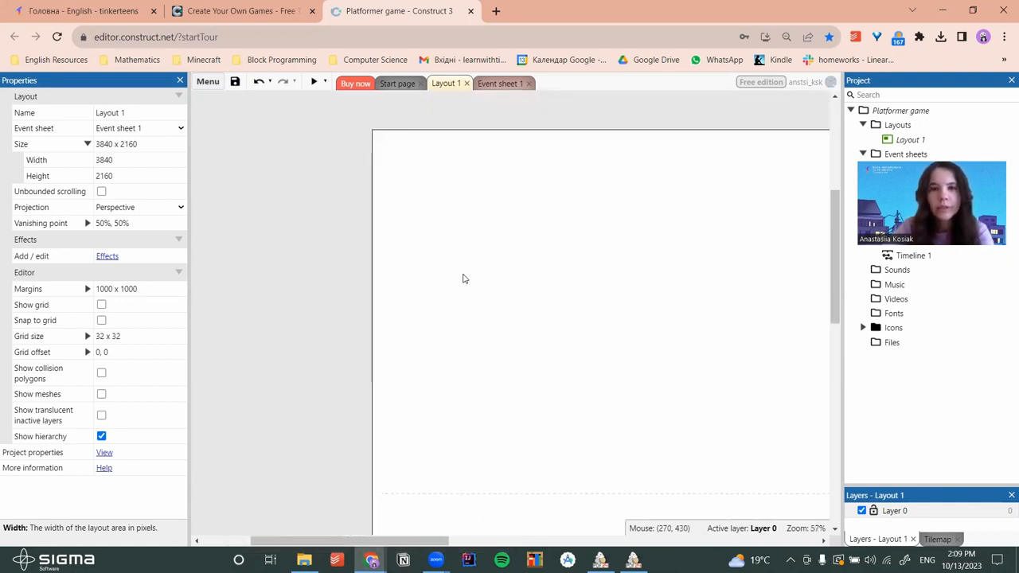
{"action": "scroll", "coordinate": [463, 278], "scroll_direction": "down", "scroll_amount": 4, "text": "ctrl"}
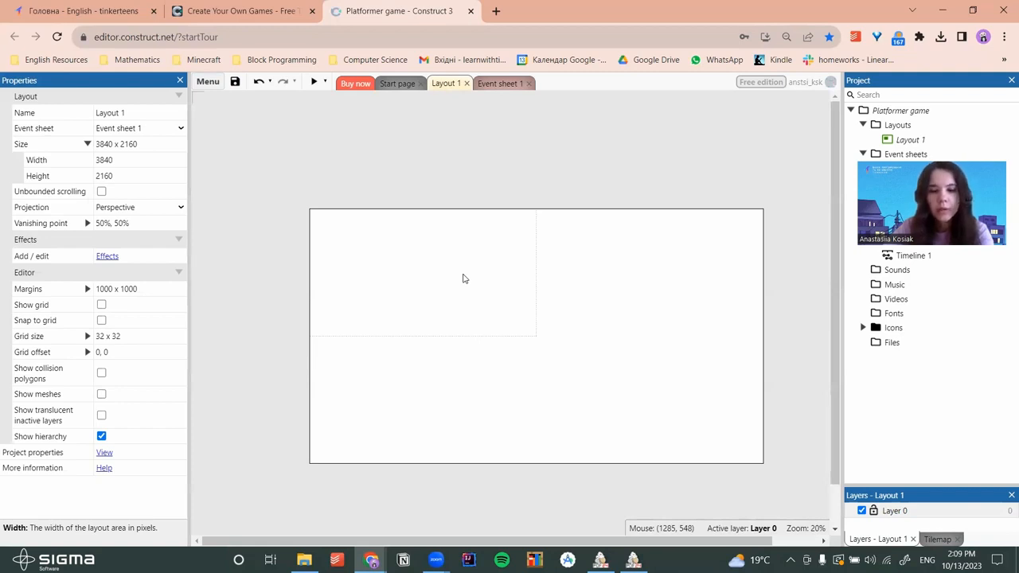
{"action": "scroll", "coordinate": [462, 279], "scroll_direction": "up", "scroll_amount": 5, "text": "ctrl"}
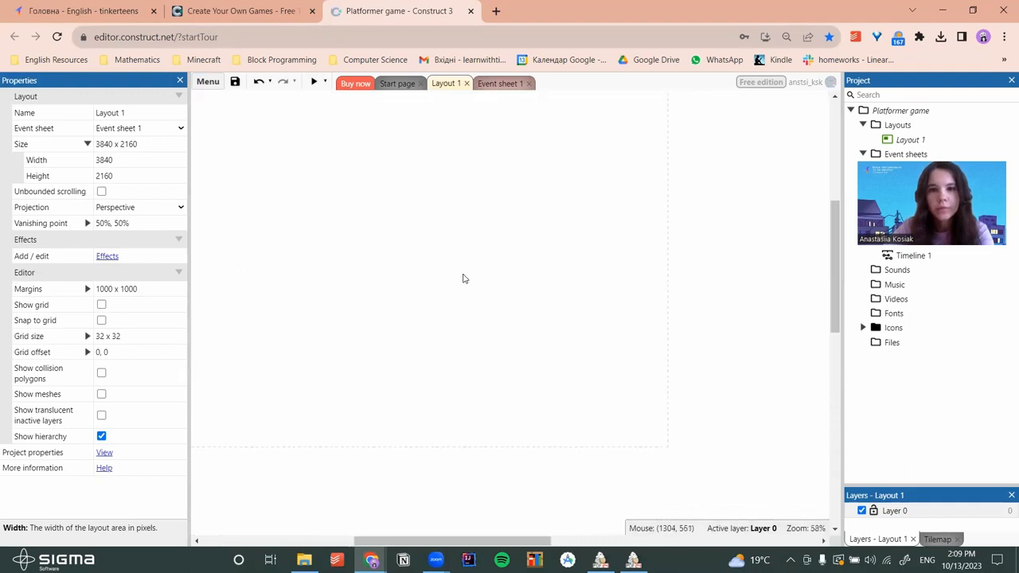
{"action": "scroll", "coordinate": [462, 278], "scroll_direction": "down", "scroll_amount": 1, "text": "ctrl"}
{"action": "scroll", "coordinate": [463, 278], "scroll_direction": "down", "scroll_amount": 4, "text": "ctrl"}
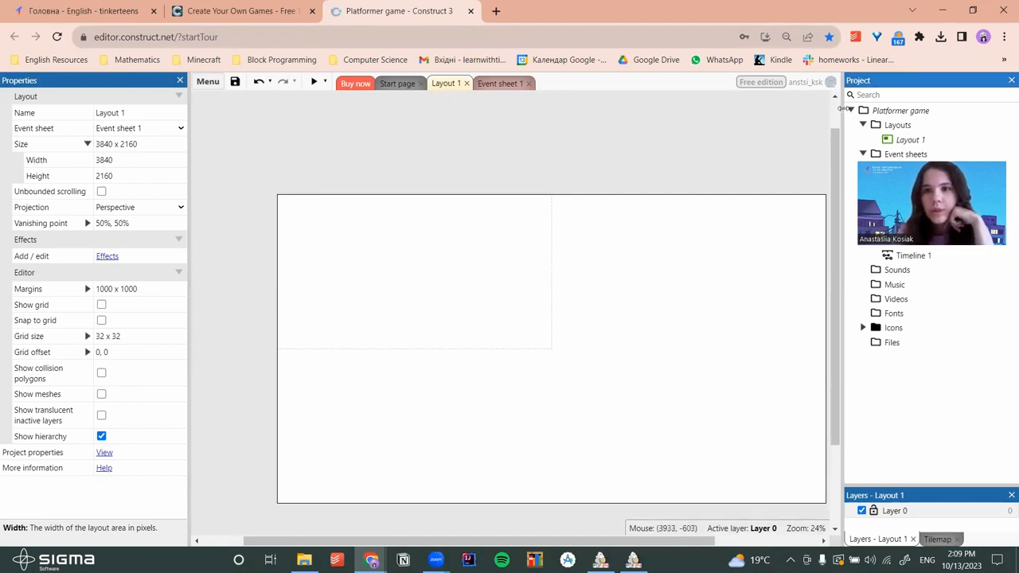
Widen the Project panel and collapse, then re-expand, the Layouts folder
{"action": "left_click_drag", "start_coordinate": [841, 112], "coordinate": [606, 125]}
{"action": "left_click", "coordinate": [627, 125]}
{"action": "left_click", "coordinate": [627, 139]}
{"action": "left_click", "coordinate": [627, 125]}
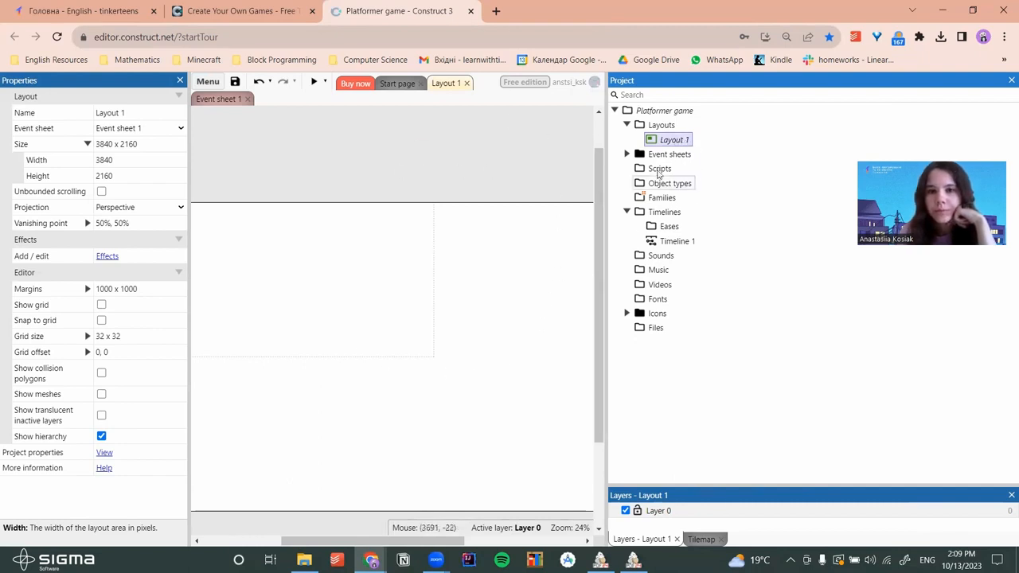
{"action": "left_click", "coordinate": [626, 155]}
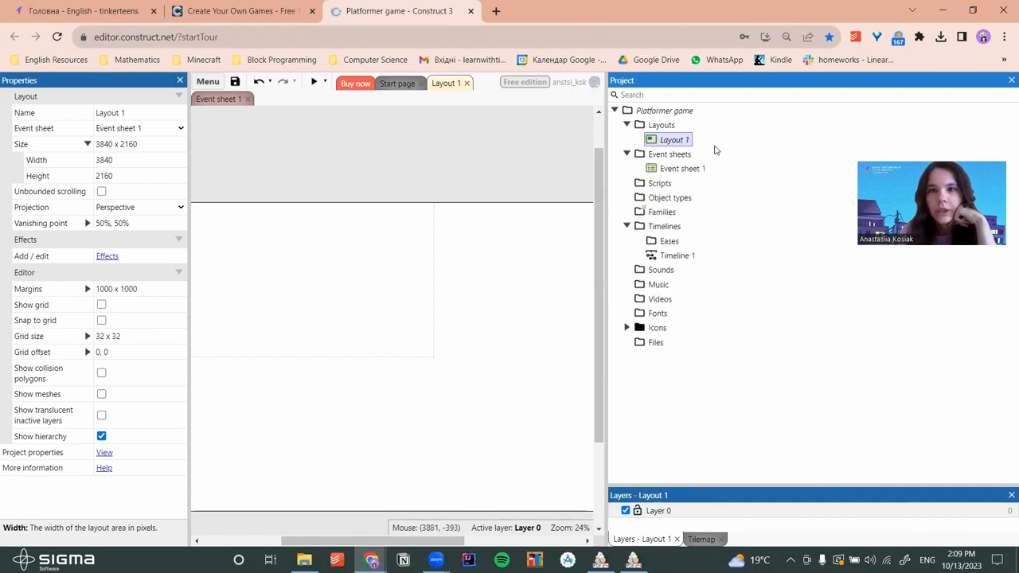
{"action": "left_click", "coordinate": [675, 170]}
{"action": "left_click", "coordinate": [668, 140]}
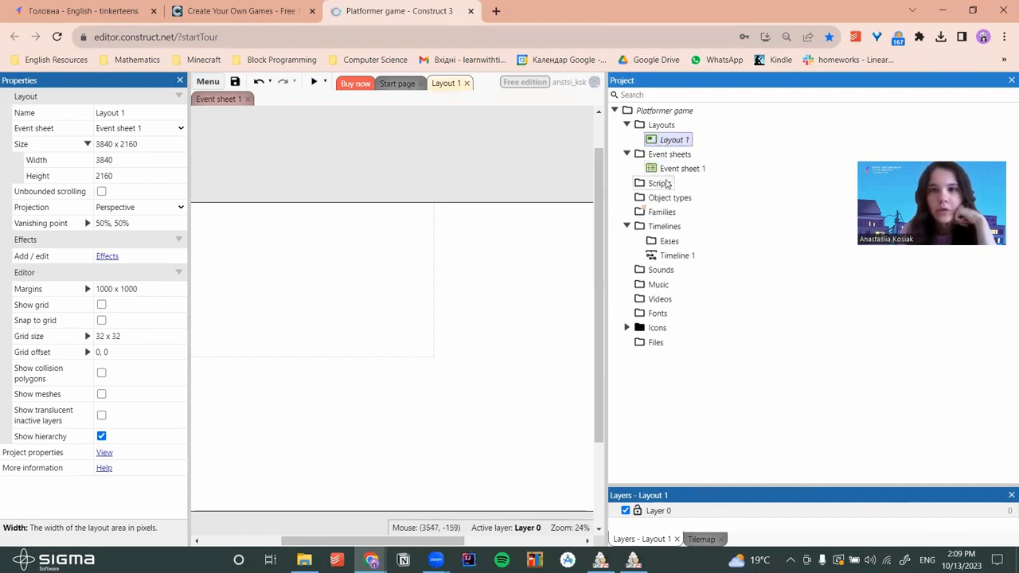
{"action": "left_click", "coordinate": [667, 170]}
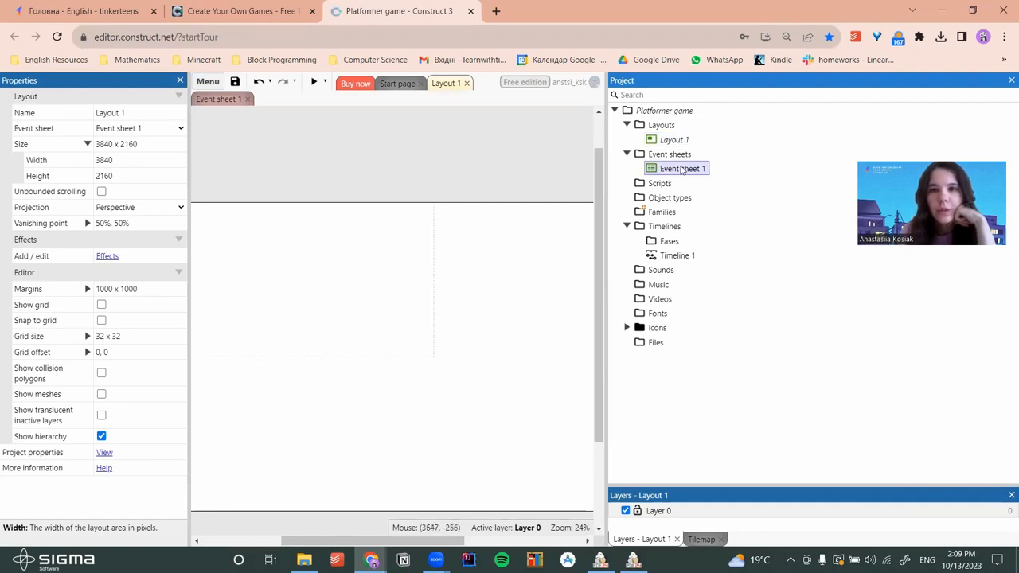
{"action": "left_click_drag", "start_coordinate": [605, 183], "coordinate": [721, 175]}
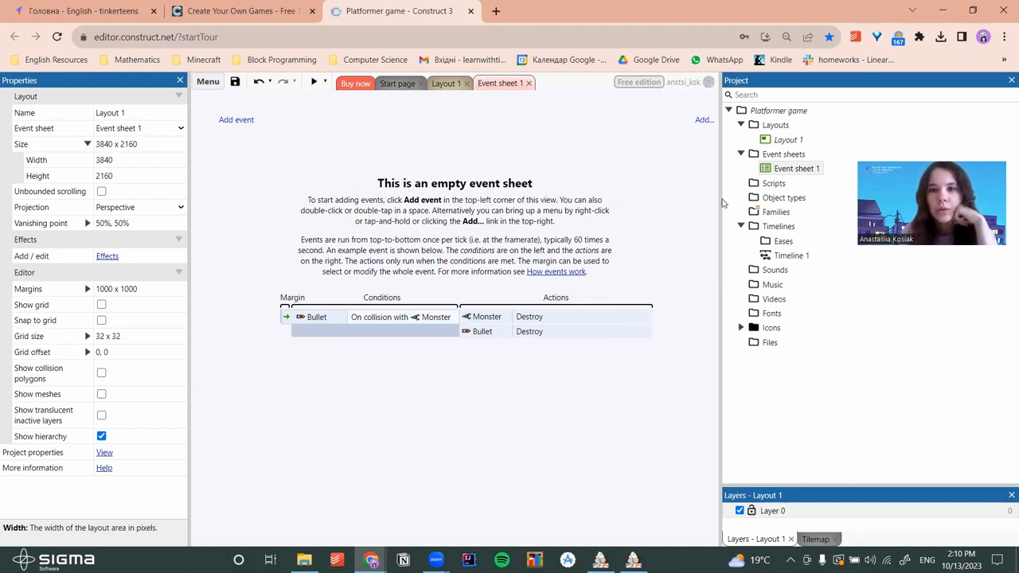
{"action": "left_click_drag", "start_coordinate": [719, 200], "coordinate": [682, 167]}
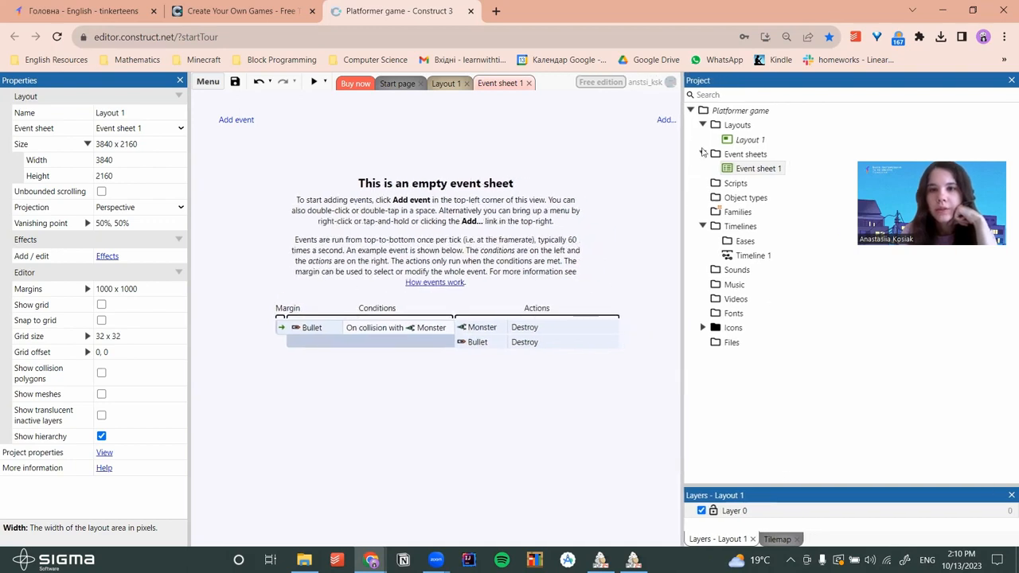
{"action": "left_click", "coordinate": [748, 199]}
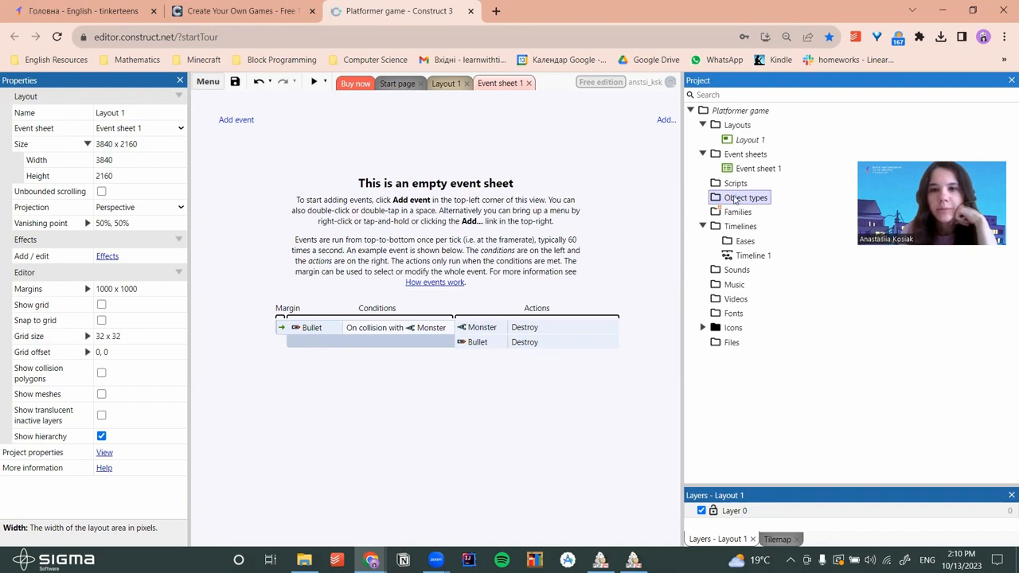
{"action": "left_click", "coordinate": [743, 272]}
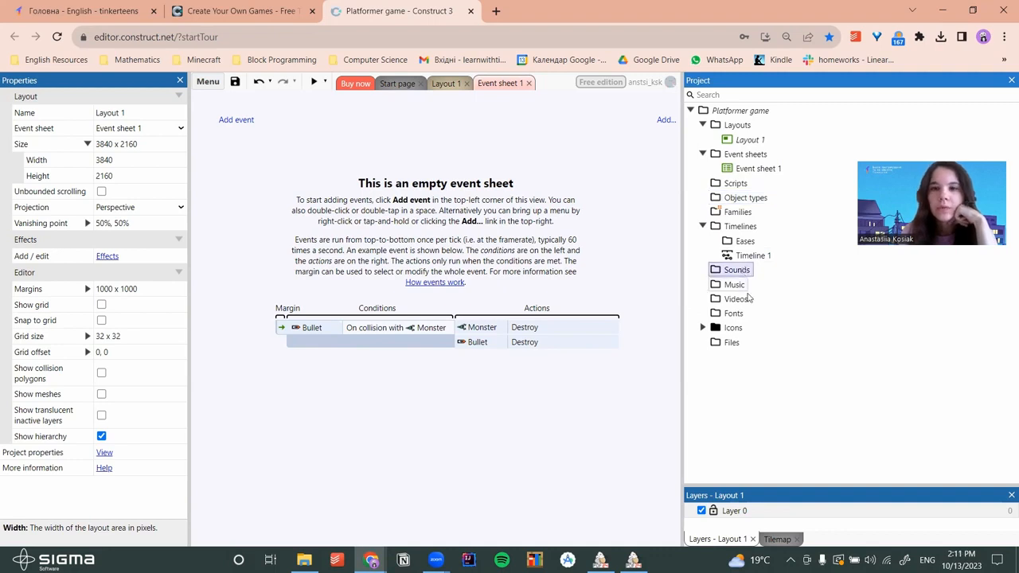
{"action": "left_click", "coordinate": [736, 298]}
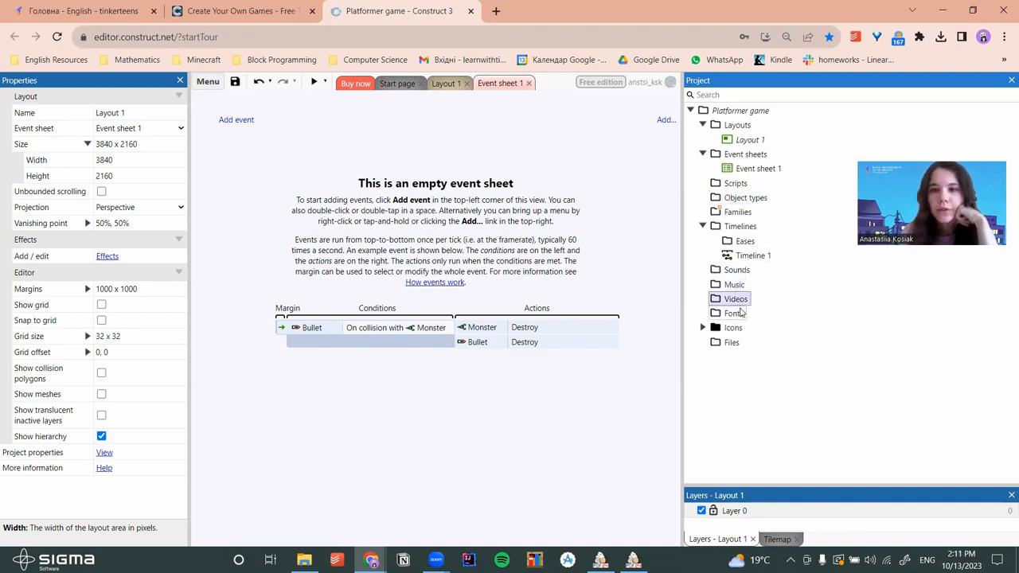
{"action": "left_click", "coordinate": [735, 313]}
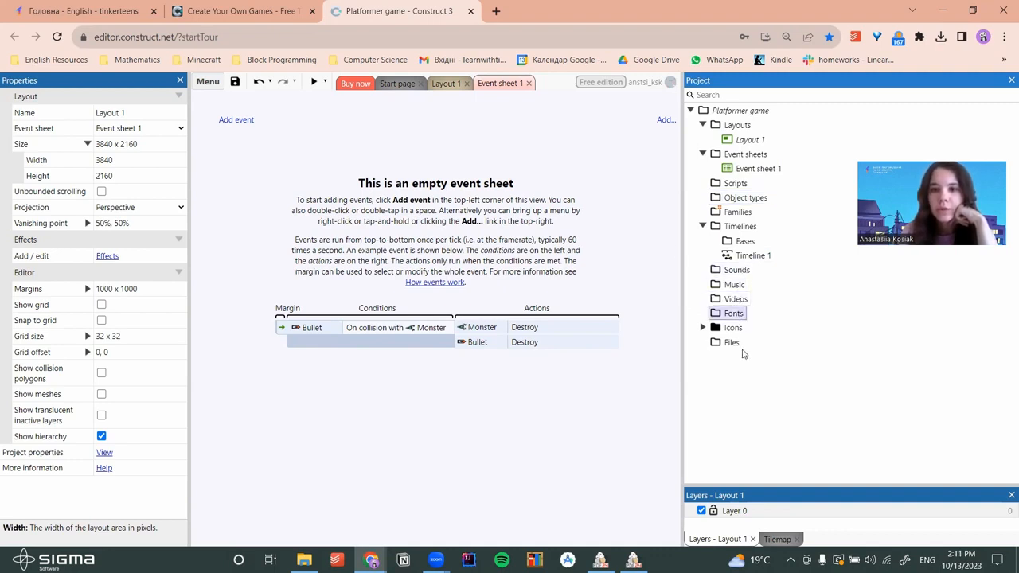
{"action": "left_click_drag", "start_coordinate": [682, 244], "coordinate": [801, 234]}
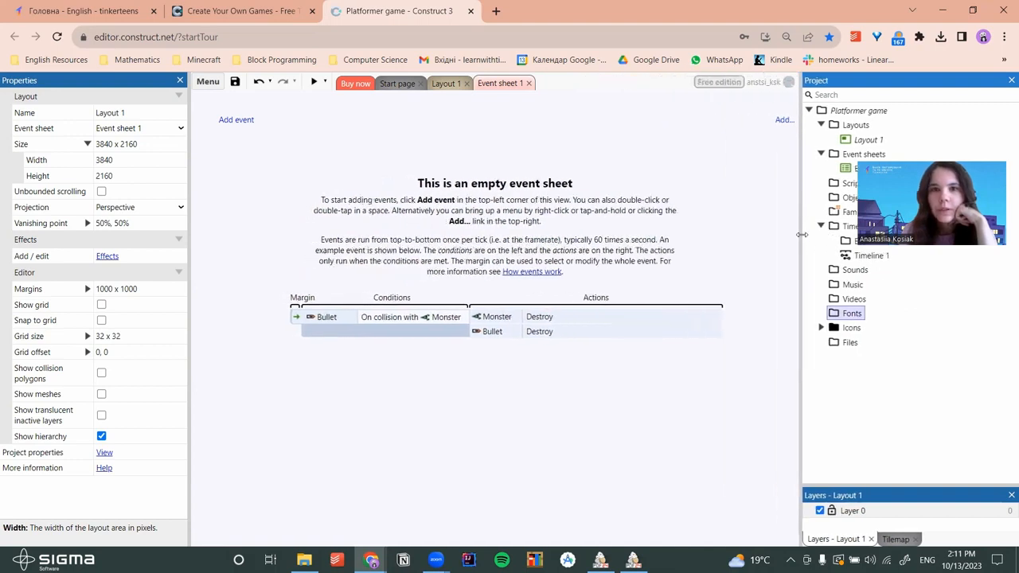
{"action": "left_click", "coordinate": [444, 84]}
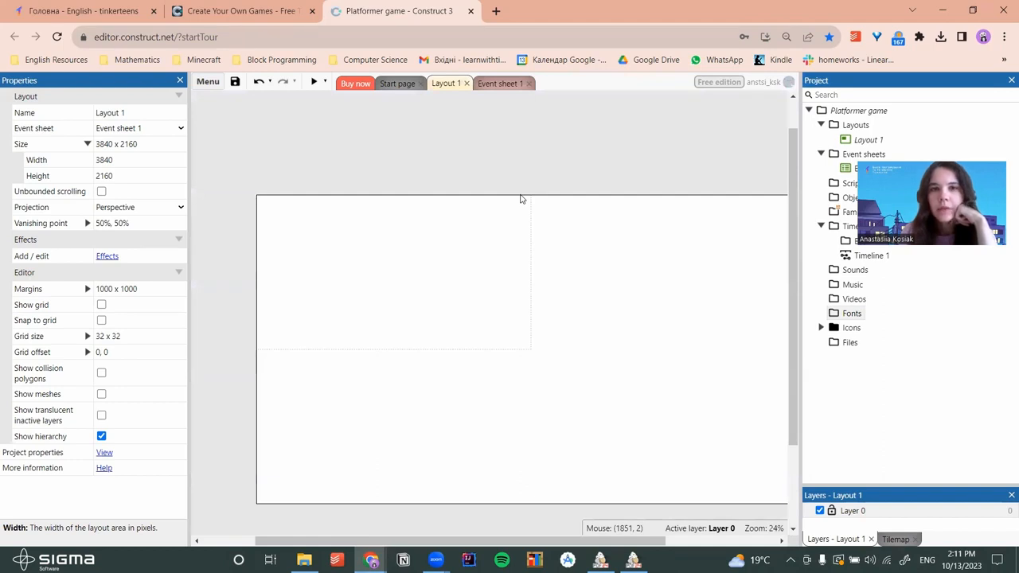
In a new tab, search Google Images for 'space background'
{"action": "left_click", "coordinate": [496, 10]}
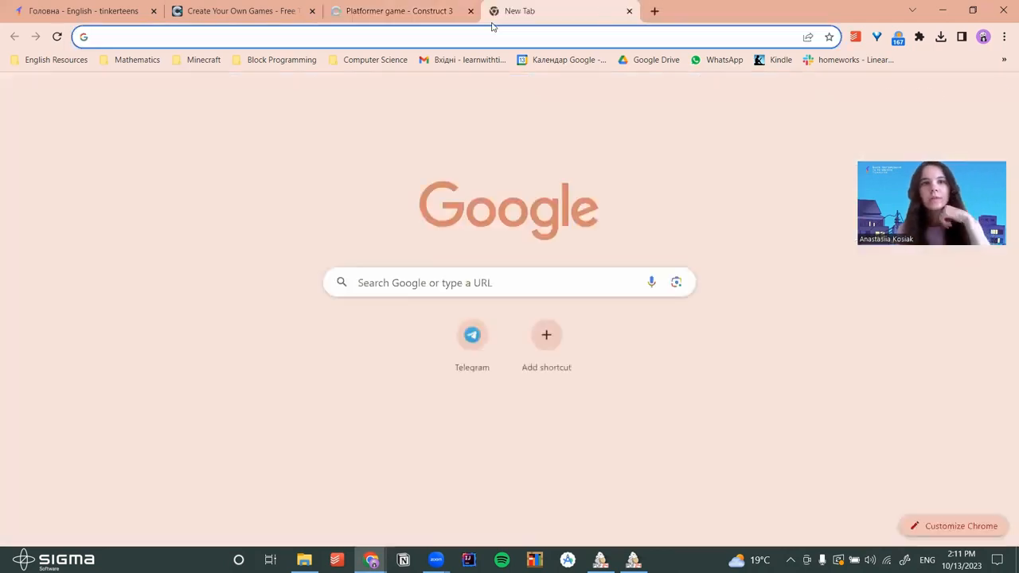
{"action": "type", "text": "space"}
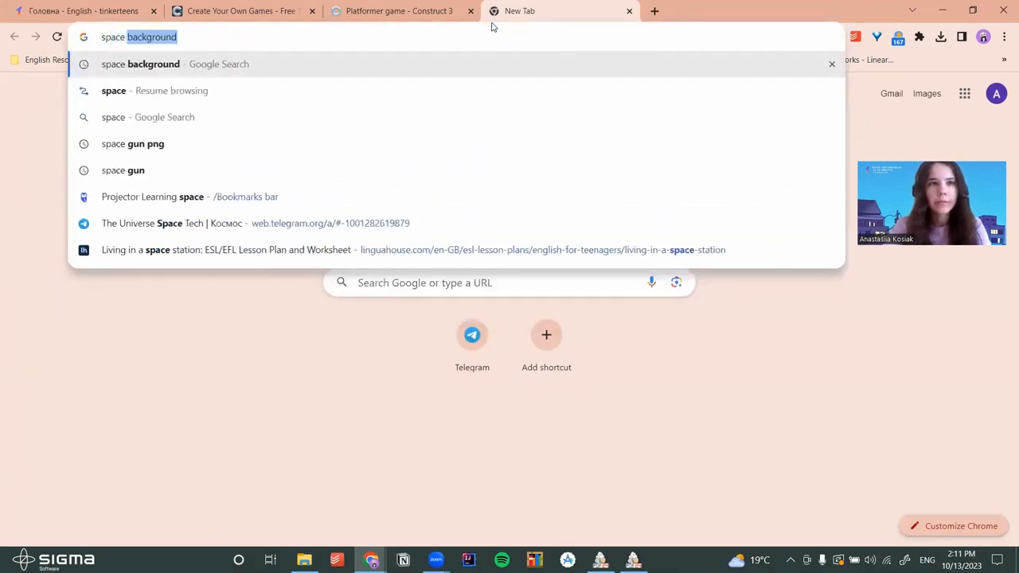
{"action": "key", "text": "Right"}
{"action": "key", "text": "Return"}
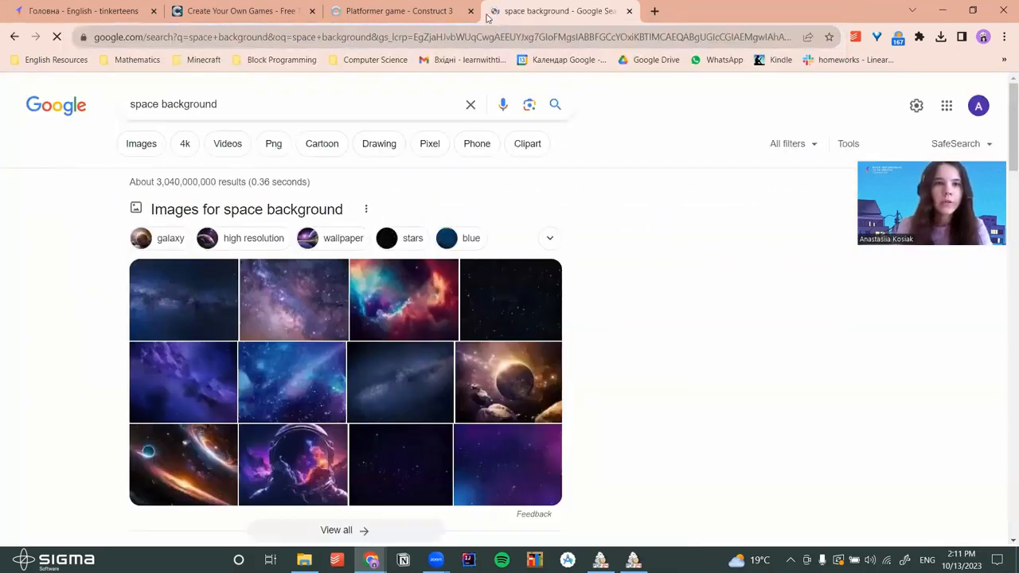
{"action": "left_click", "coordinate": [128, 151]}
Preview DeviantArt's Blue Space Background image (1,131 x 707)
{"action": "scroll", "coordinate": [541, 252], "scroll_direction": "down", "scroll_amount": 1}
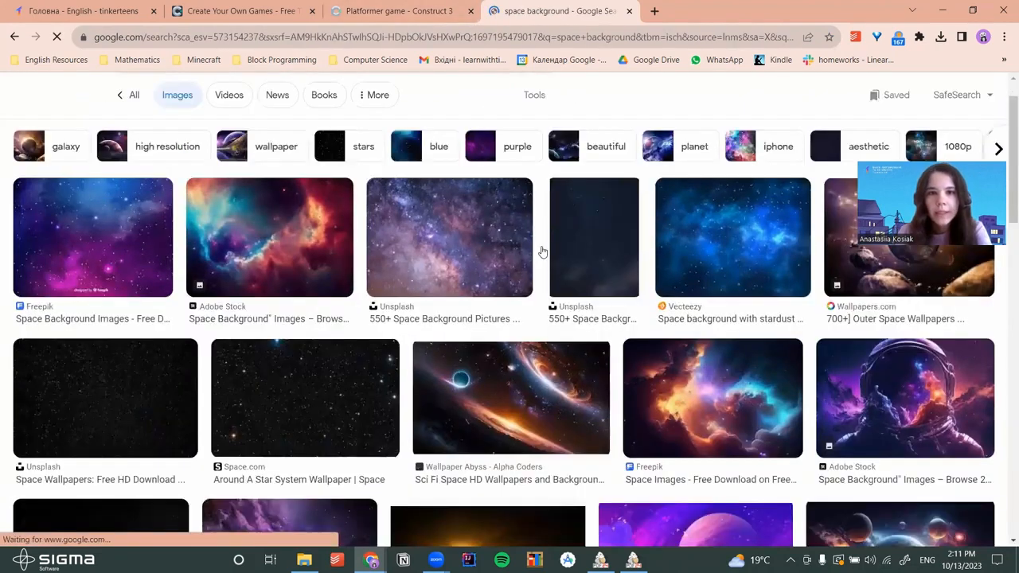
{"action": "scroll", "coordinate": [541, 251], "scroll_direction": "down", "scroll_amount": 5}
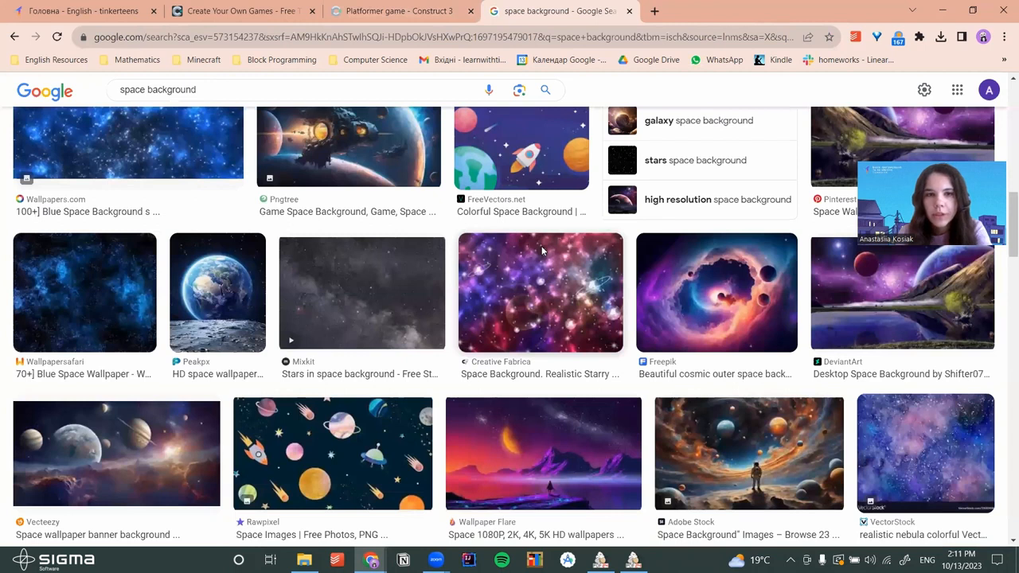
{"action": "scroll", "coordinate": [543, 252], "scroll_direction": "down", "scroll_amount": 4}
{"action": "scroll", "coordinate": [555, 241], "scroll_direction": "down", "scroll_amount": 2}
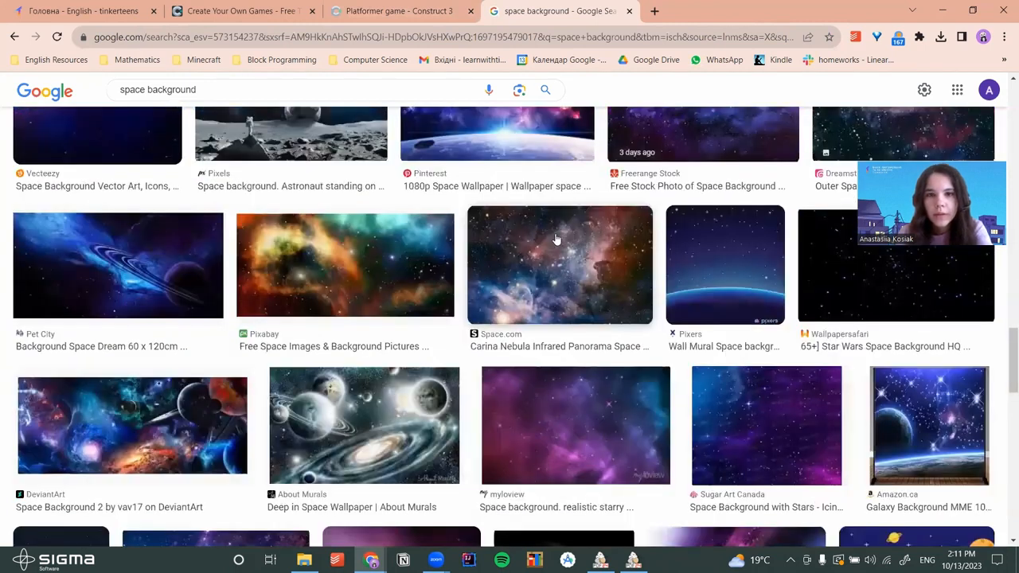
{"action": "scroll", "coordinate": [554, 241], "scroll_direction": "down", "scroll_amount": 5}
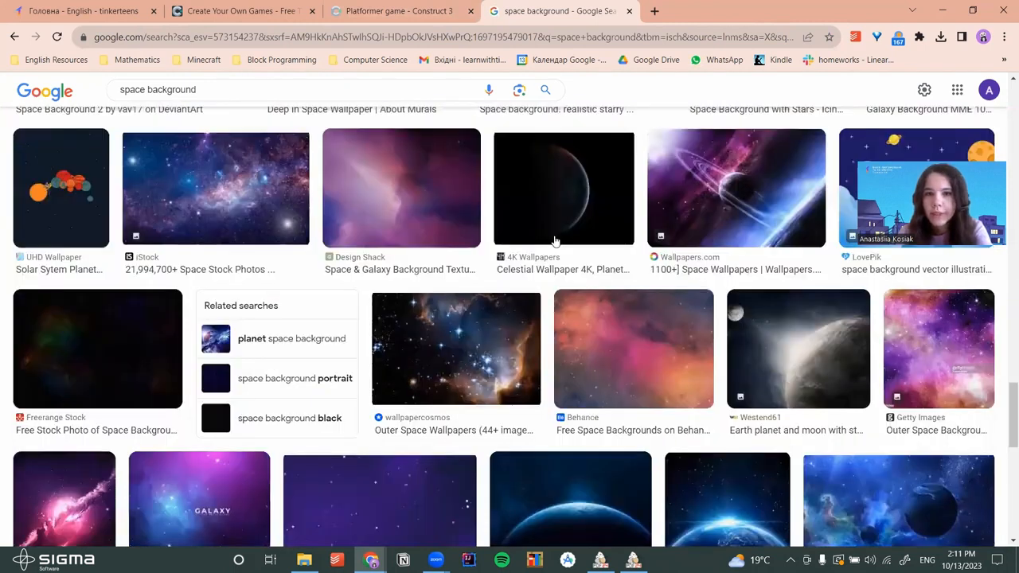
{"action": "scroll", "coordinate": [554, 242], "scroll_direction": "down", "scroll_amount": 4}
{"action": "scroll", "coordinate": [578, 263], "scroll_direction": "up", "scroll_amount": 10}
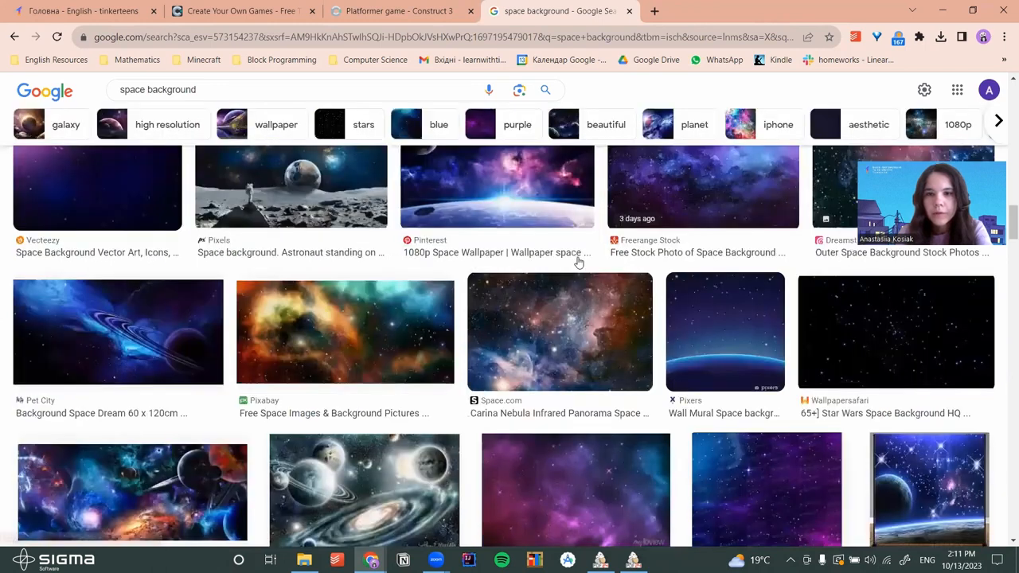
{"action": "scroll", "coordinate": [579, 263], "scroll_direction": "up", "scroll_amount": 5}
{"action": "scroll", "coordinate": [579, 262], "scroll_direction": "up", "scroll_amount": 5}
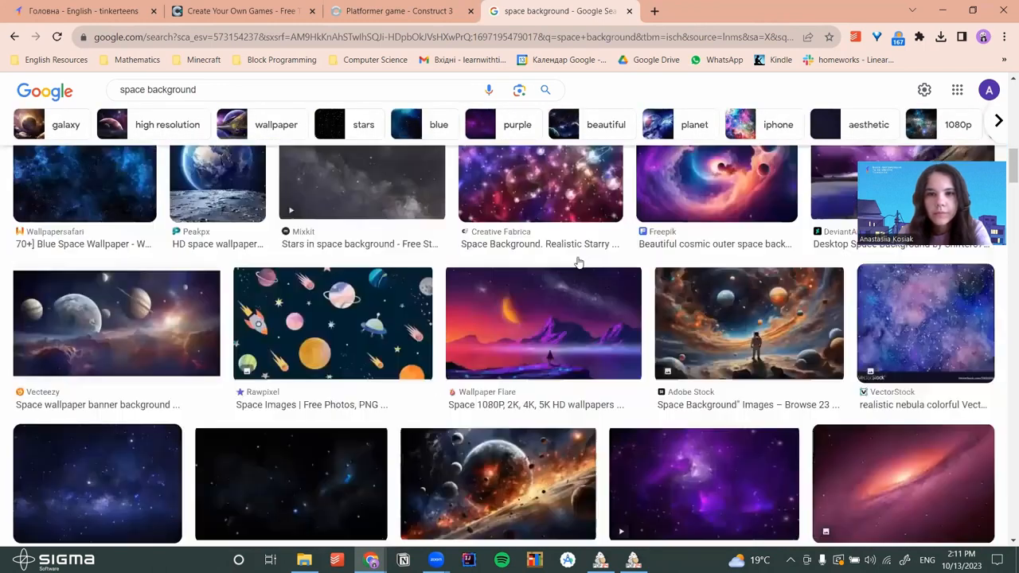
{"action": "scroll", "coordinate": [579, 261], "scroll_direction": "up", "scroll_amount": 2}
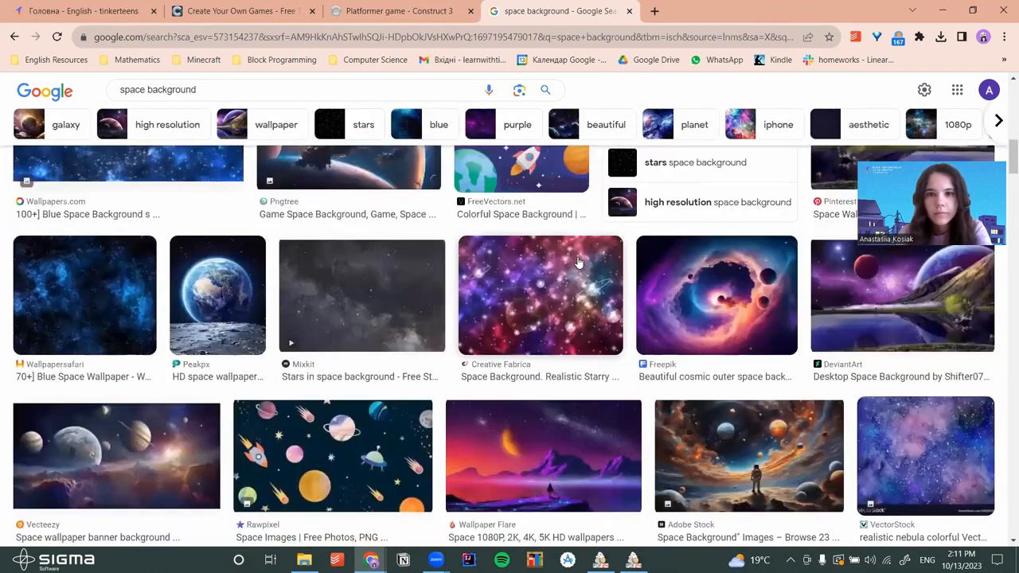
{"action": "scroll", "coordinate": [578, 261], "scroll_direction": "up", "scroll_amount": 2}
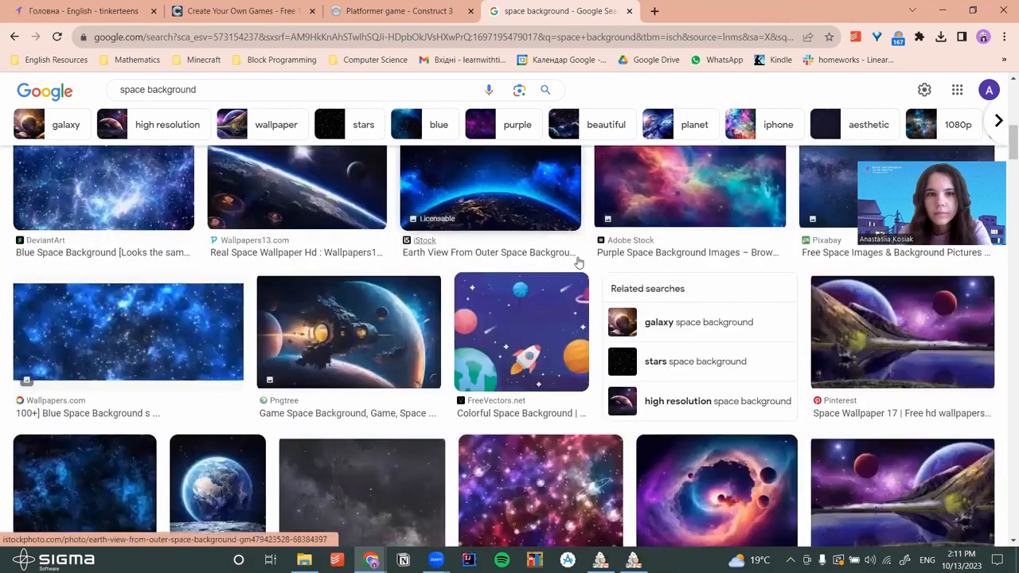
{"action": "scroll", "coordinate": [578, 263], "scroll_direction": "up", "scroll_amount": 1}
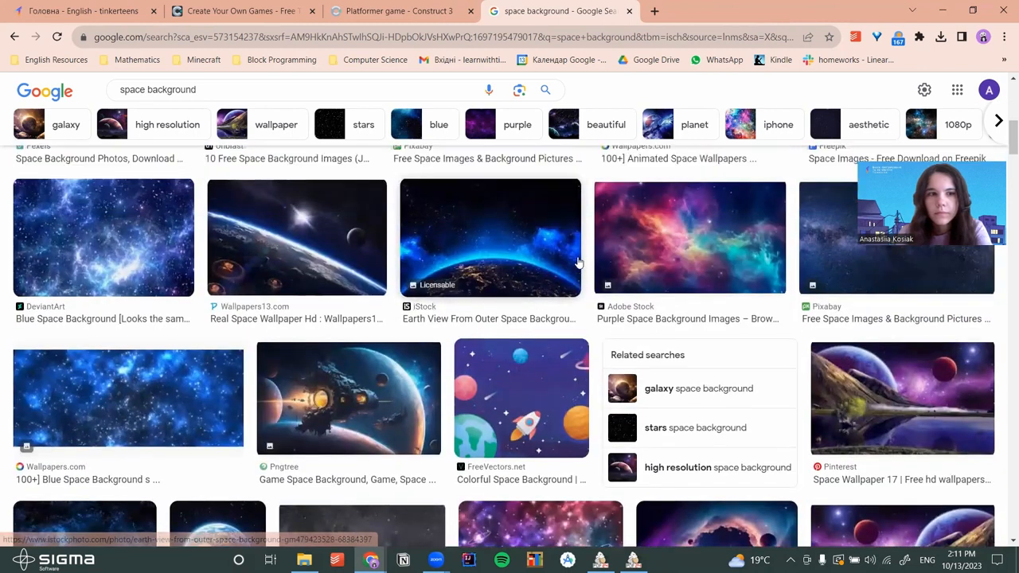
{"action": "left_click", "coordinate": [179, 254]}
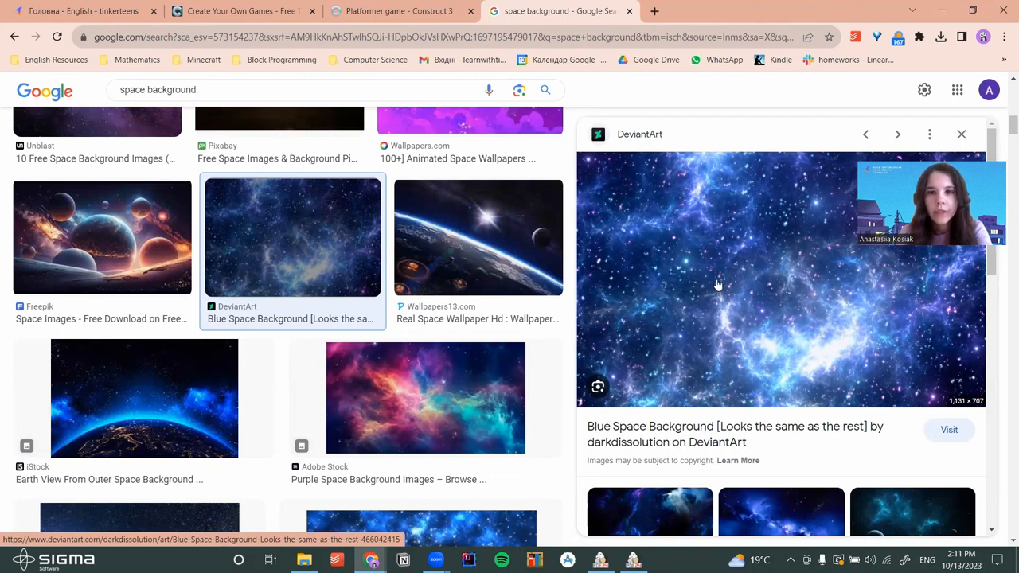
Drag the blue space image into Layout 1 and place it at the top-left corner
{"action": "left_click_drag", "start_coordinate": [818, 360], "coordinate": [401, 323]}
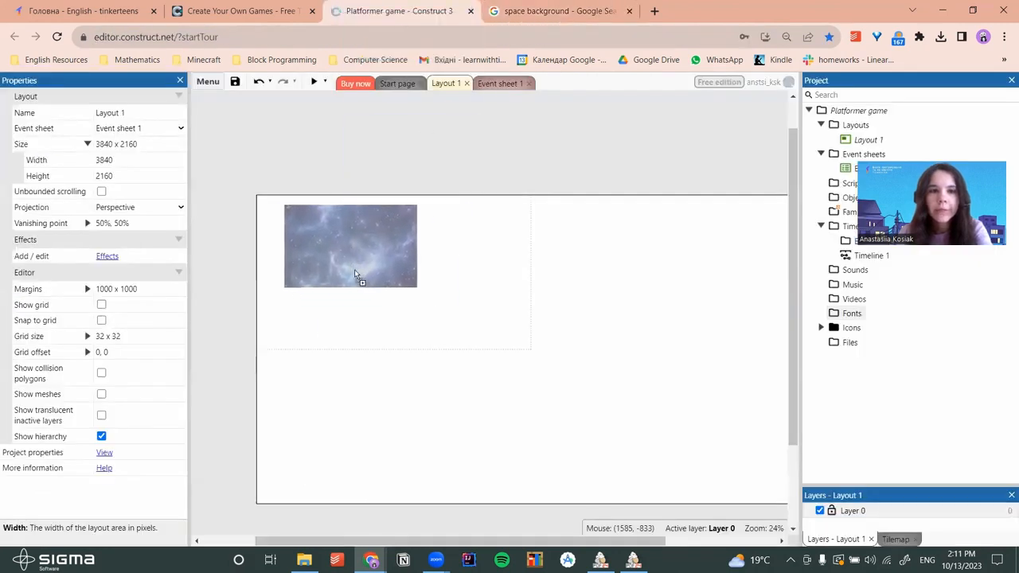
{"action": "left_click_drag", "start_coordinate": [389, 284], "coordinate": [372, 267]}
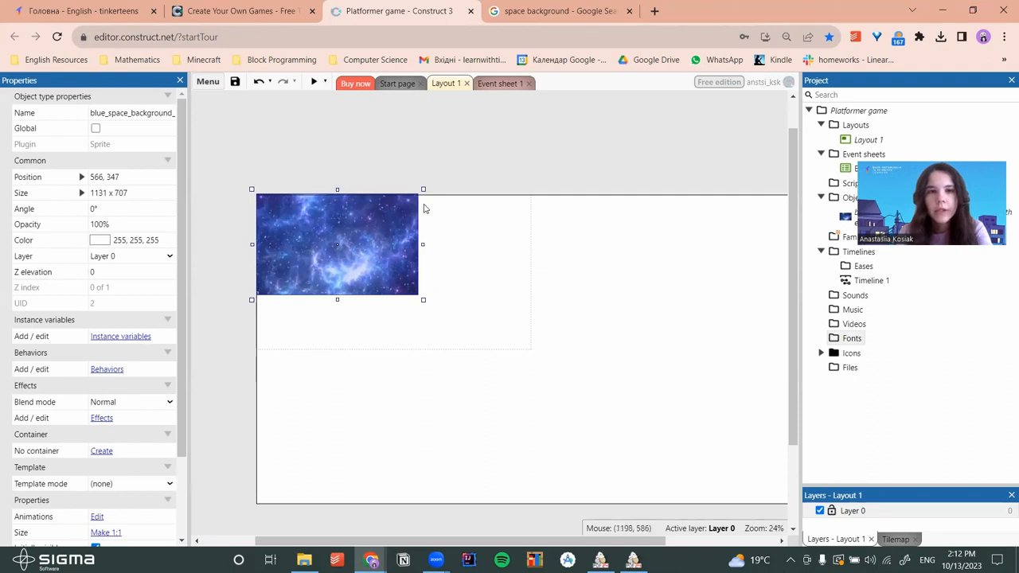
{"action": "mouse_move", "coordinate": [360, 541]}
{"action": "left_mouse_down"}
{"action": "mouse_move", "coordinate": [403, 541]}
{"action": "mouse_move", "coordinate": [365, 540]}
{"action": "left_mouse_up"}
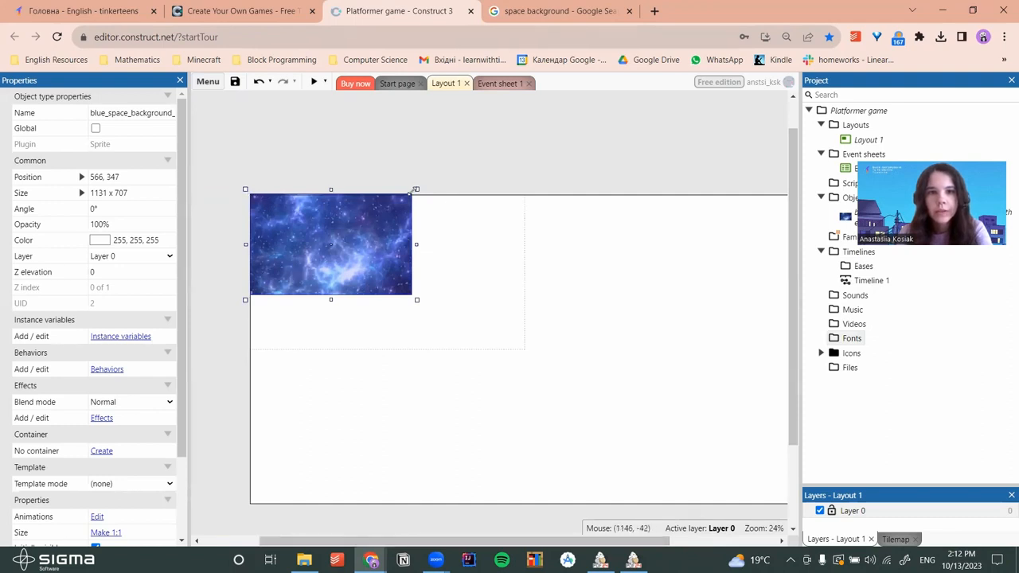
Stretch the space image to cover the whole layout, about 3880 x 2189
{"action": "left_click_drag", "start_coordinate": [417, 301], "coordinate": [470, 378]}
{"action": "left_click_drag", "start_coordinate": [447, 343], "coordinate": [372, 302]}
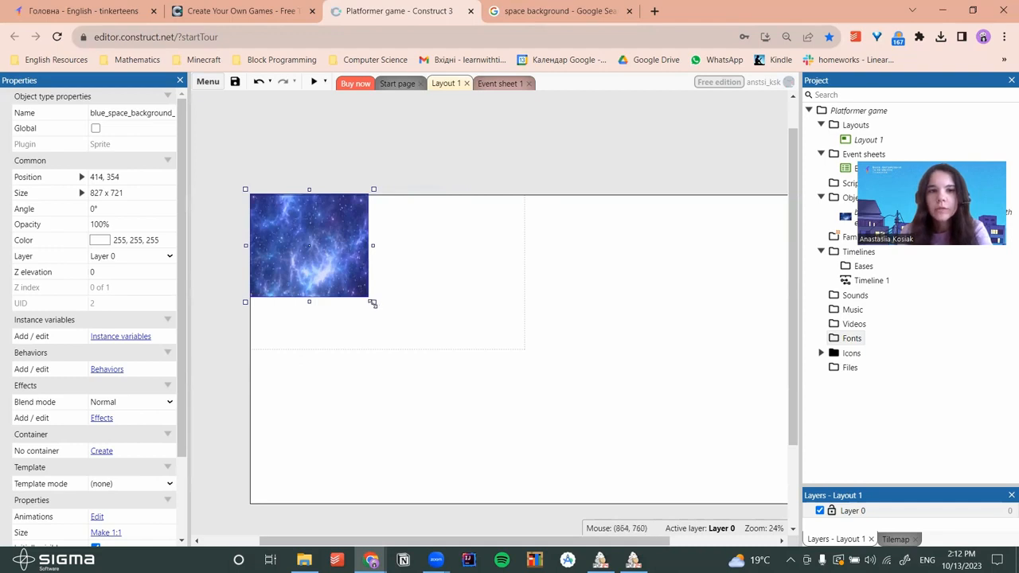
{"action": "left_click_drag", "start_coordinate": [373, 303], "coordinate": [677, 462]}
{"action": "left_click_drag", "start_coordinate": [653, 347], "coordinate": [939, 290]}
{"action": "left_click_drag", "start_coordinate": [957, 286], "coordinate": [959, 286]}
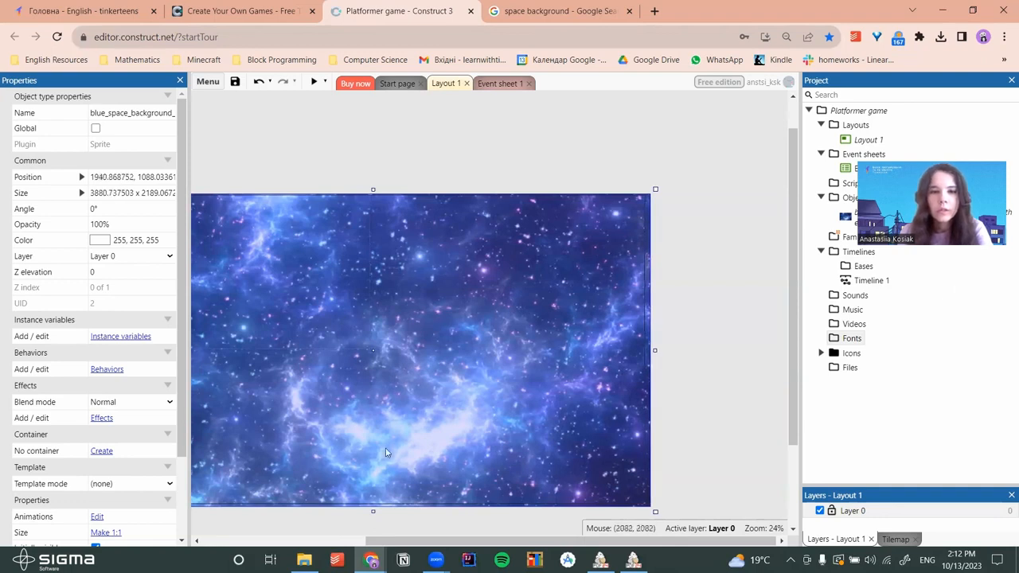
{"action": "left_click_drag", "start_coordinate": [397, 541], "coordinate": [324, 542]}
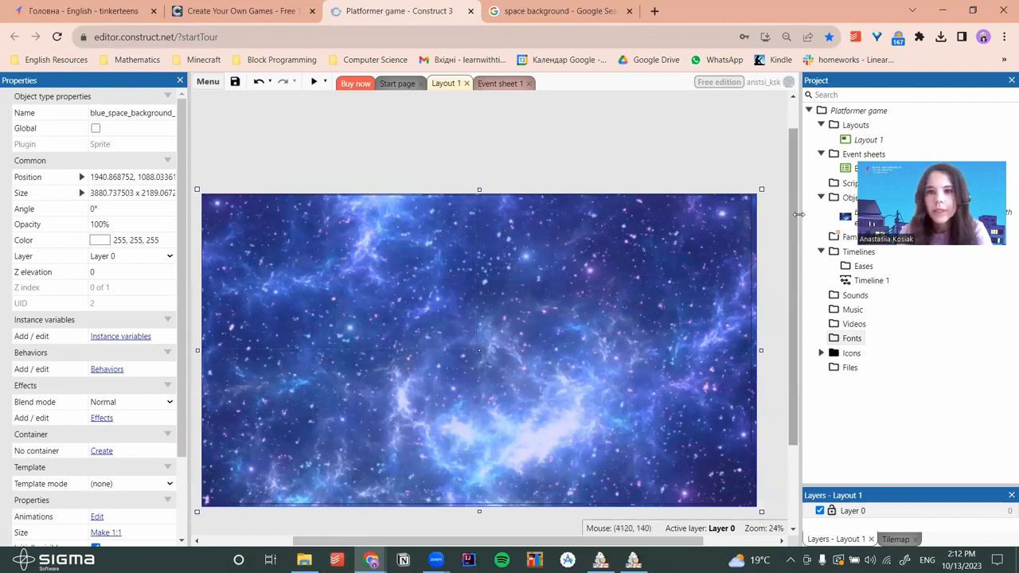
{"action": "left_click_drag", "start_coordinate": [797, 214], "coordinate": [737, 222]}
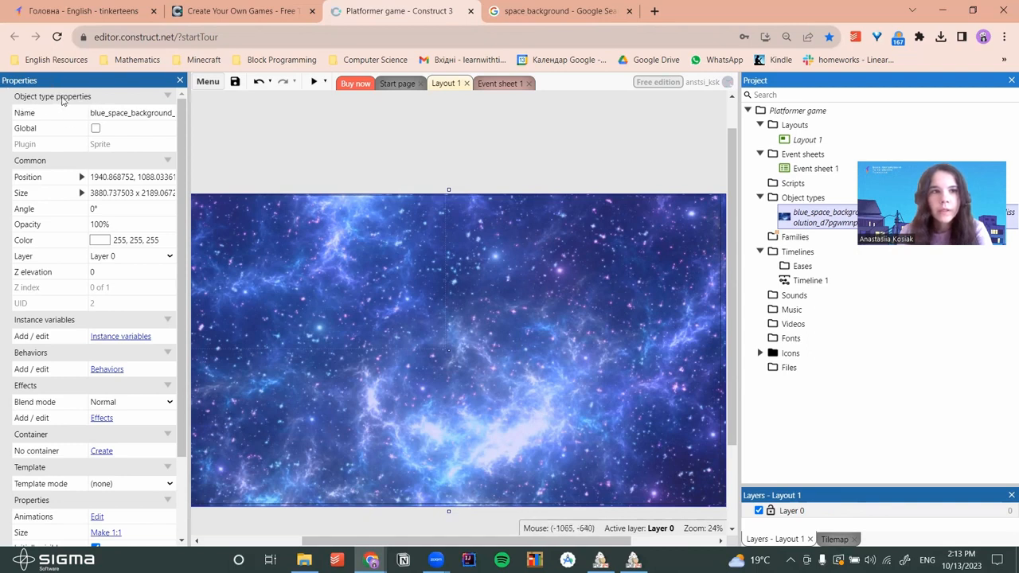
Rename the space image object to 'Background'
{"action": "left_click", "coordinate": [131, 113]}
{"action": "key", "text": "BackSpace"}
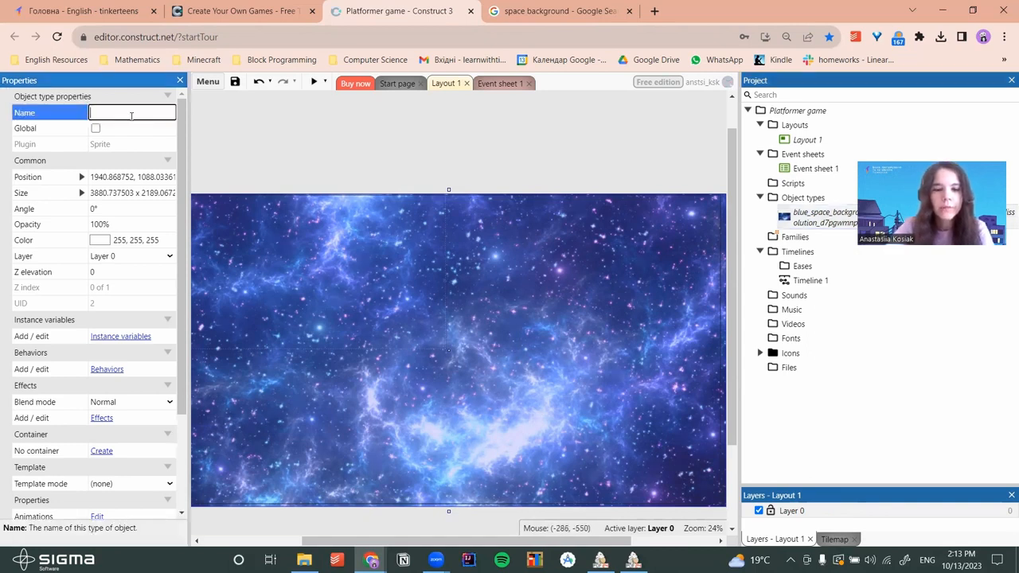
{"action": "type", "text": "Background"}
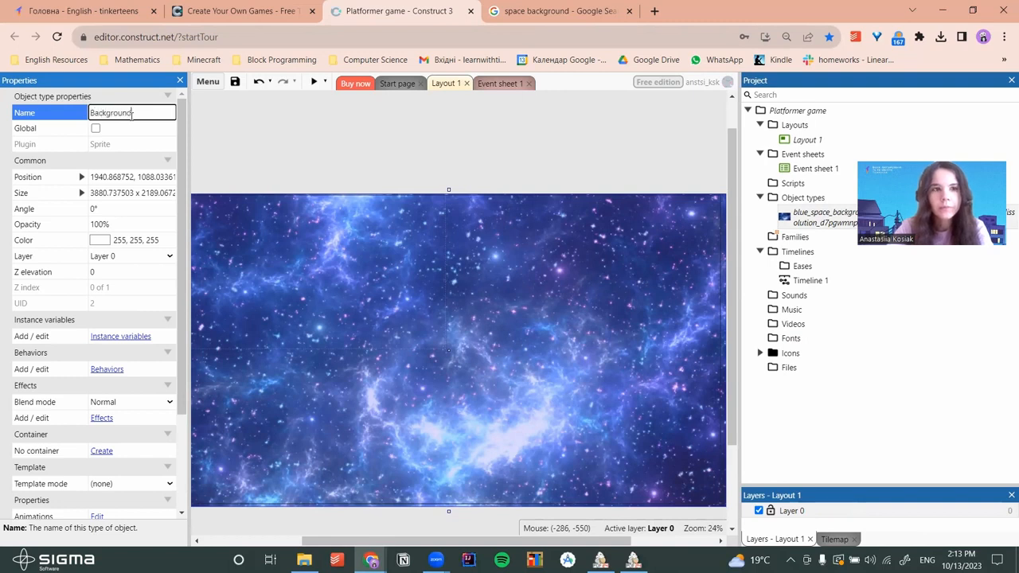
{"action": "left_click", "coordinate": [380, 142]}
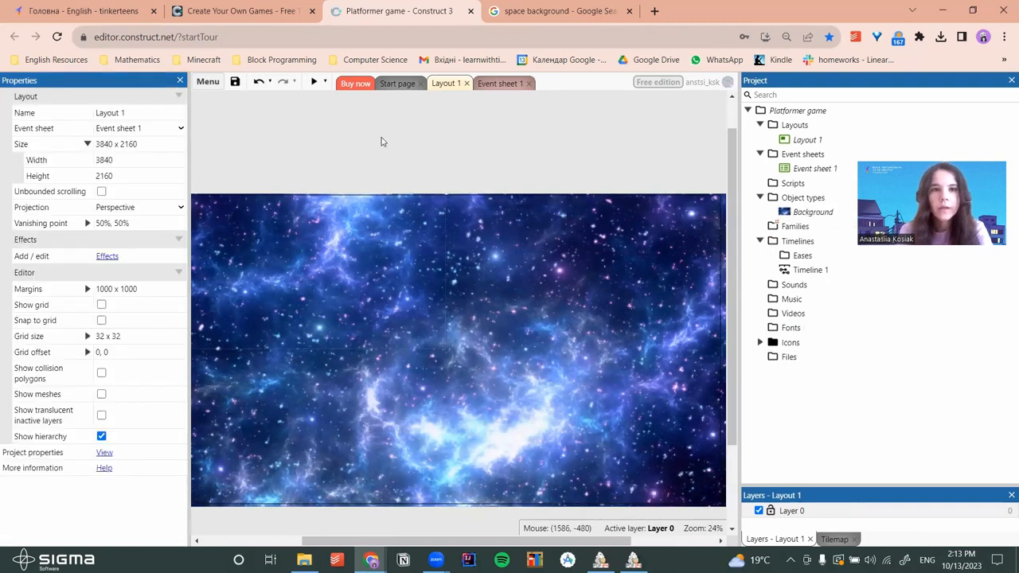
Lock the Background sprite in place with Lock selection
{"action": "left_click", "coordinate": [567, 345]}
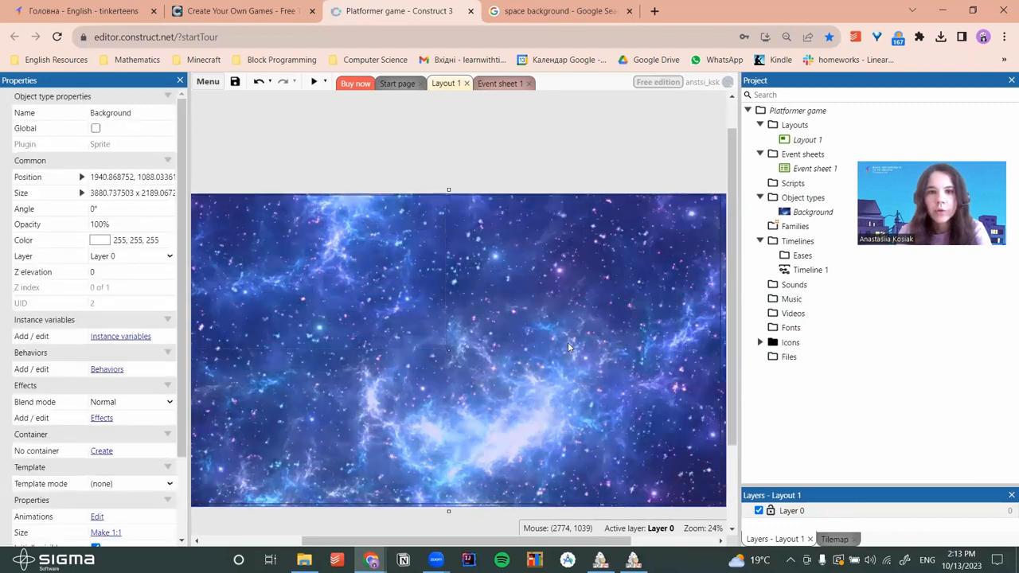
{"action": "right_click", "coordinate": [458, 395]}
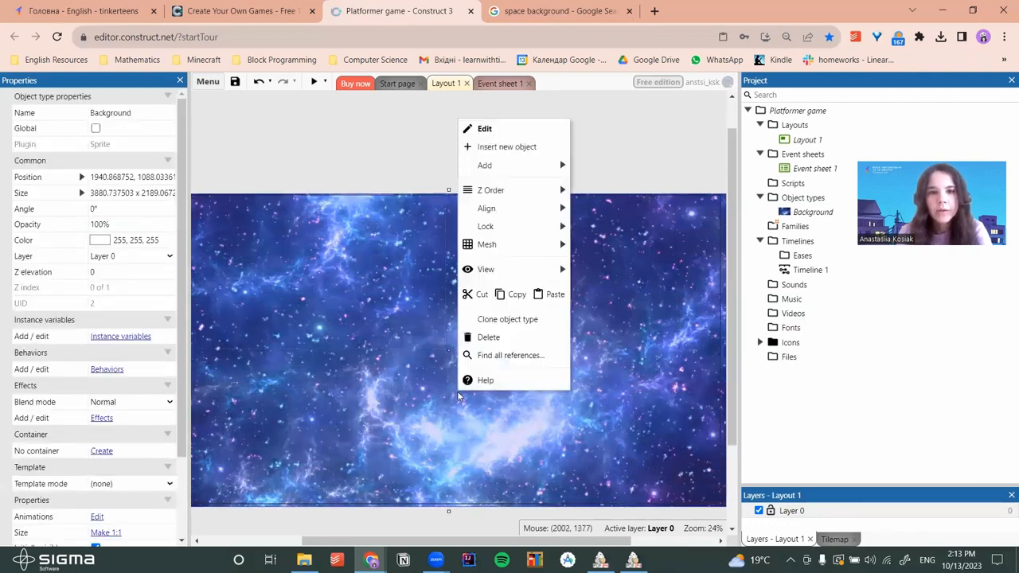
{"action": "mouse_move", "coordinate": [491, 228]}
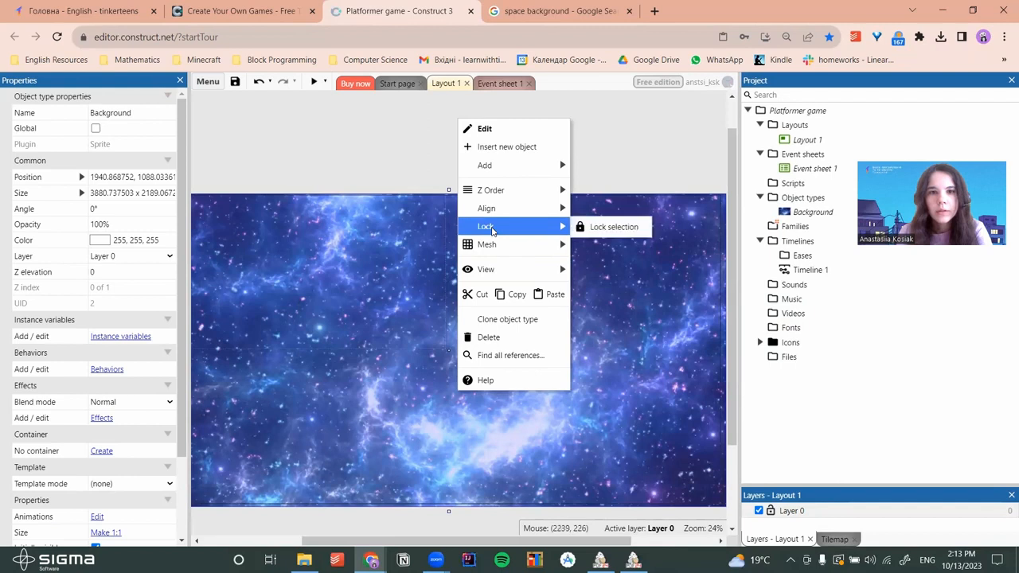
{"action": "left_click", "coordinate": [595, 228]}
{"action": "left_click_drag", "start_coordinate": [737, 238], "coordinate": [825, 238]}
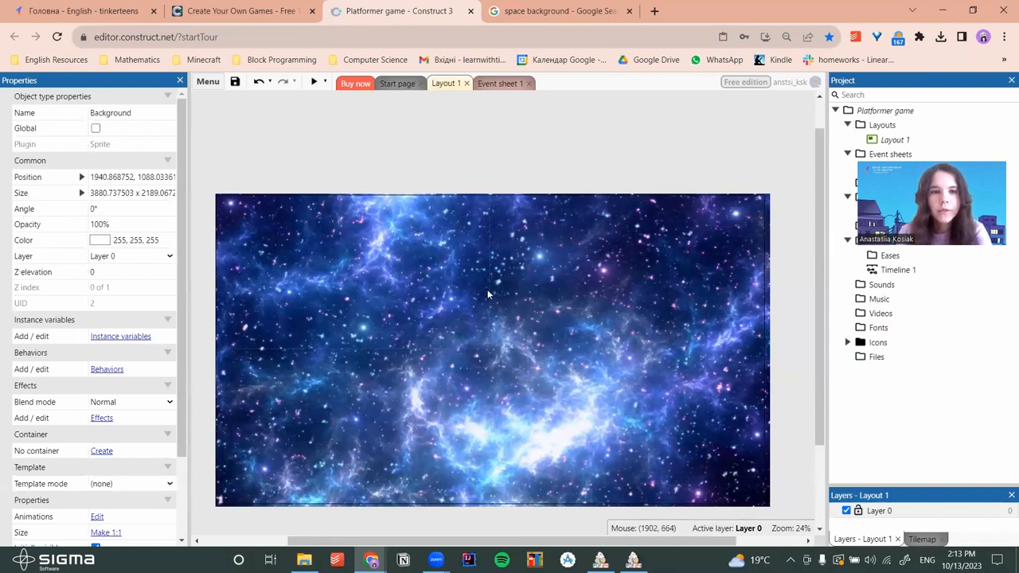
Search Google Images for 'platforms for game png'
{"action": "left_click", "coordinate": [557, 11]}
{"action": "left_click", "coordinate": [548, 96]}
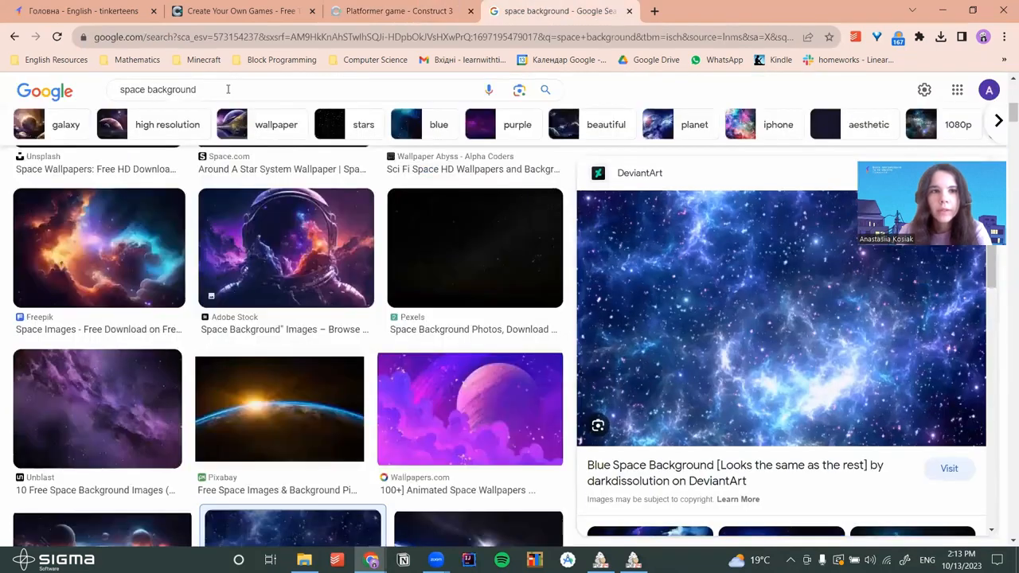
{"action": "left_click", "coordinate": [99, 93]}
{"action": "key", "text": "BackSpace"}
{"action": "type", "text": "pla"}
{"action": "key", "text": "Down"}
{"action": "key", "text": "Return"}
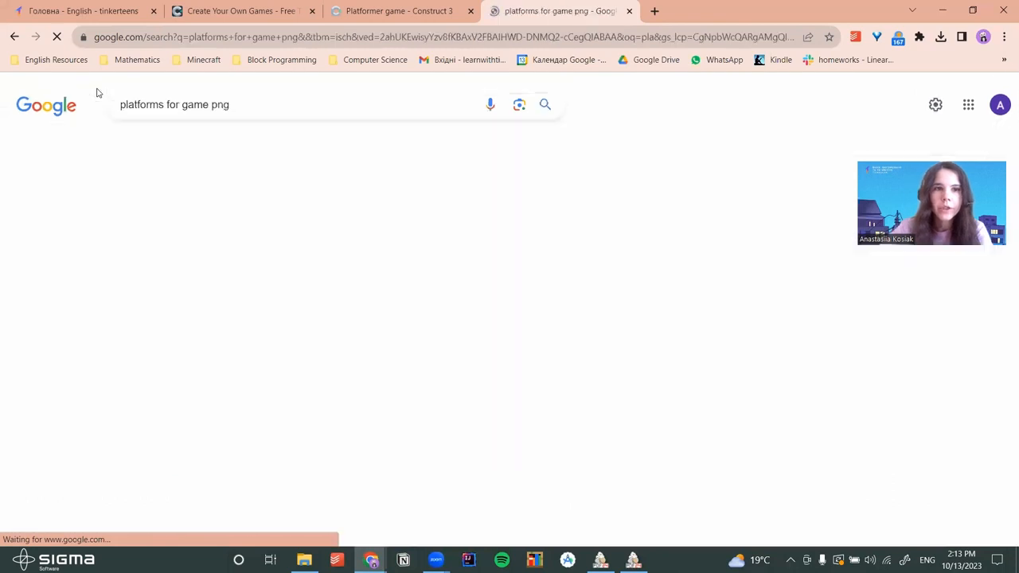
Preview a floating island, then the dark floating-island platform (2,400 x 1,779)
{"action": "scroll", "coordinate": [519, 300], "scroll_direction": "down", "scroll_amount": 1}
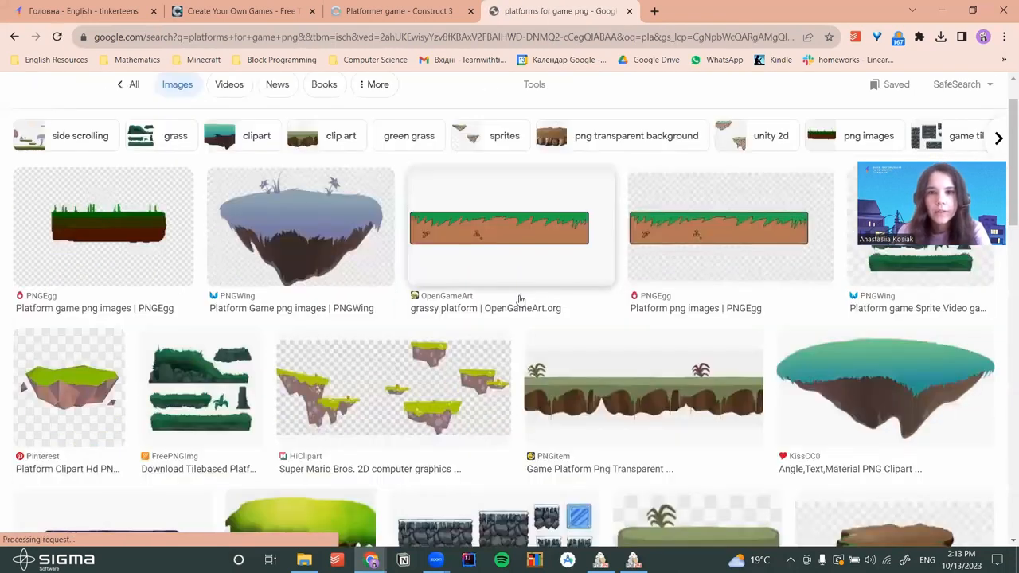
{"action": "scroll", "coordinate": [519, 299], "scroll_direction": "down", "scroll_amount": 5}
{"action": "scroll", "coordinate": [519, 299], "scroll_direction": "up", "scroll_amount": 7}
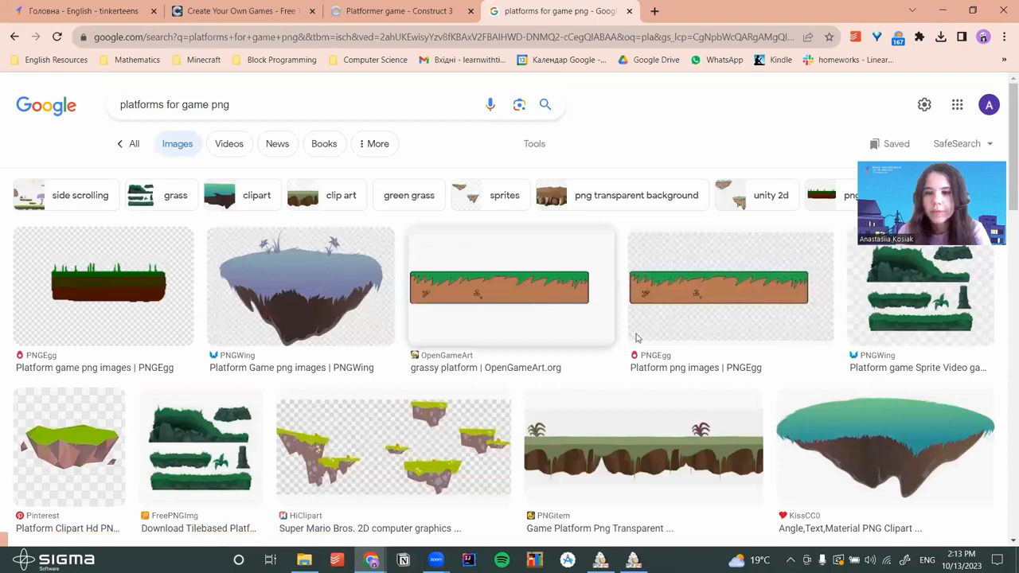
{"action": "left_click", "coordinate": [362, 294]}
{"action": "scroll", "coordinate": [782, 346], "scroll_direction": "down", "scroll_amount": 3}
{"action": "scroll", "coordinate": [782, 347], "scroll_direction": "down", "scroll_amount": 2}
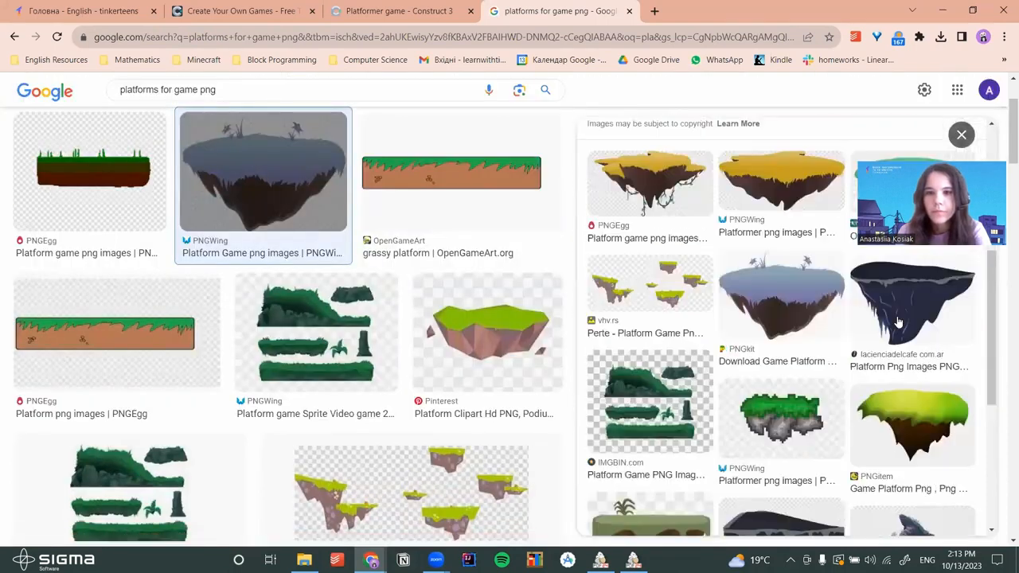
{"action": "left_click", "coordinate": [912, 254]}
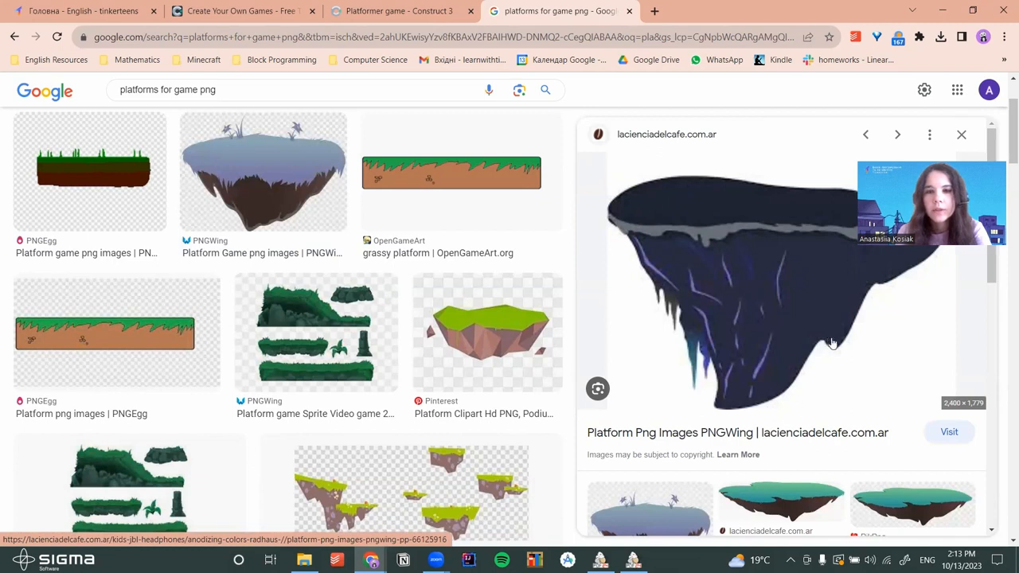
Upload the dark floating-island image to remove.bg and download the transparent 261 x 193 PNG
{"action": "left_click", "coordinate": [654, 11]}
{"action": "type", "text": "remove.bg/upload"}
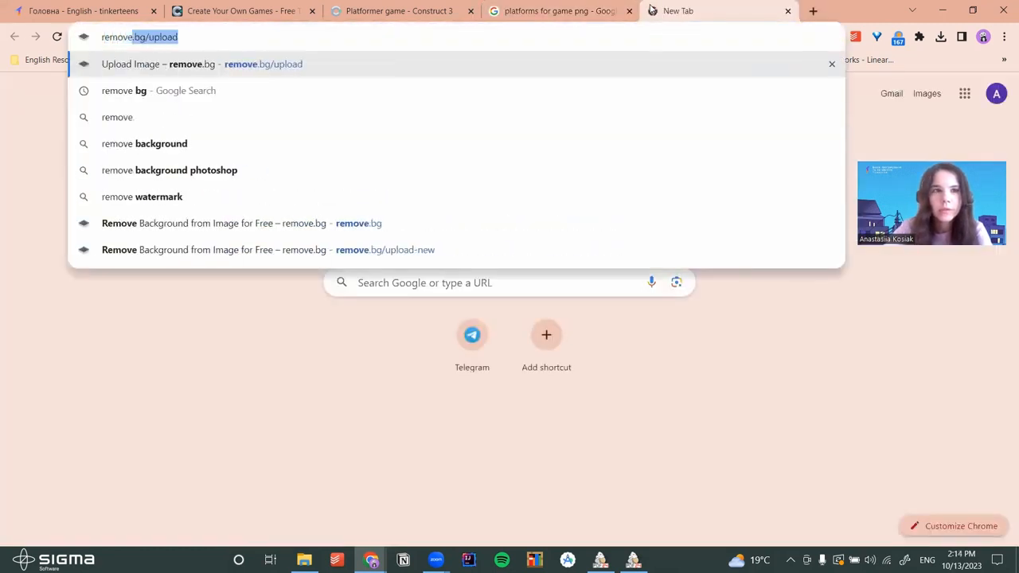
{"action": "key", "text": "Return"}
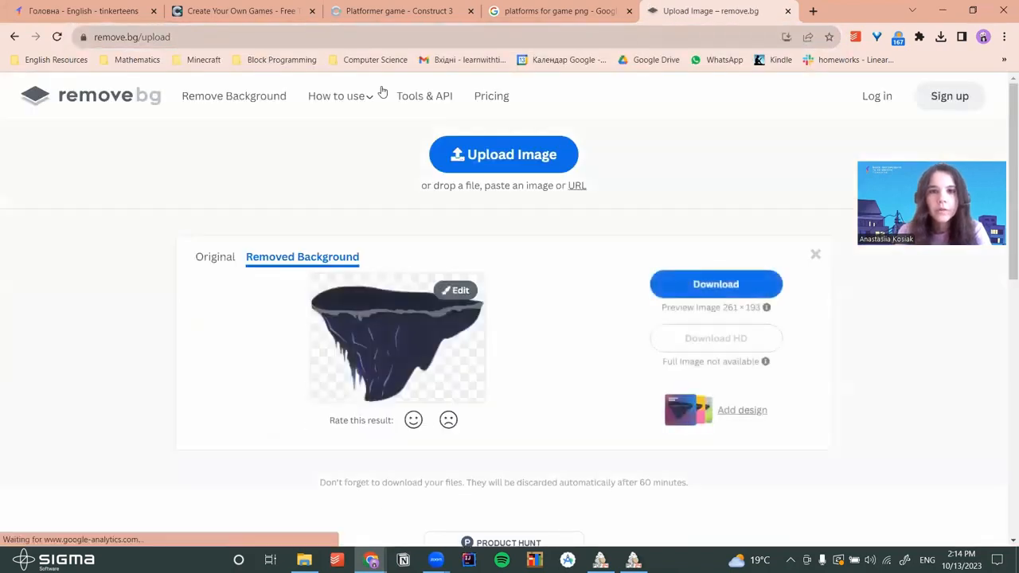
{"action": "left_click", "coordinate": [581, 13]}
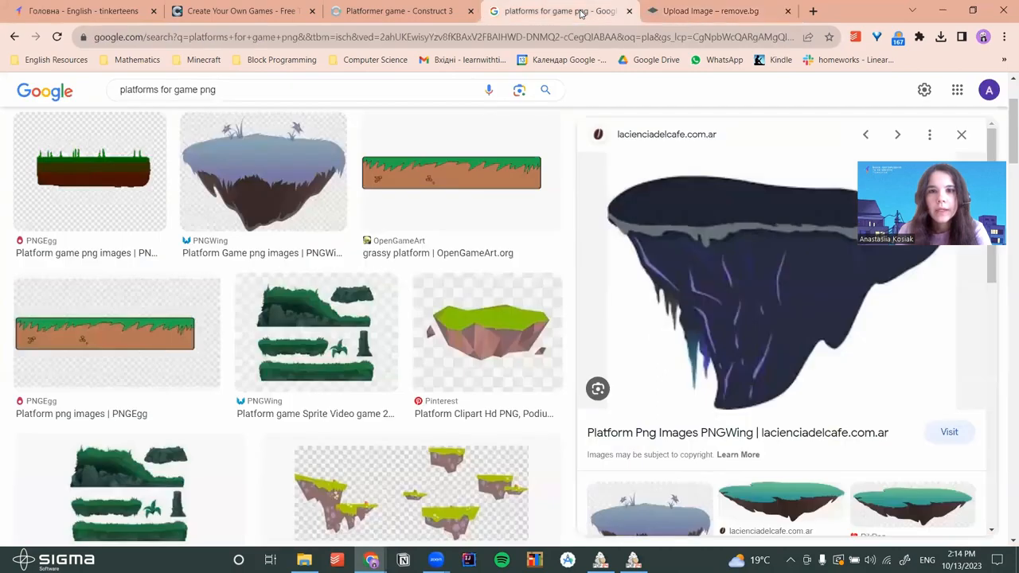
{"action": "left_click_drag", "start_coordinate": [739, 353], "coordinate": [569, 252]}
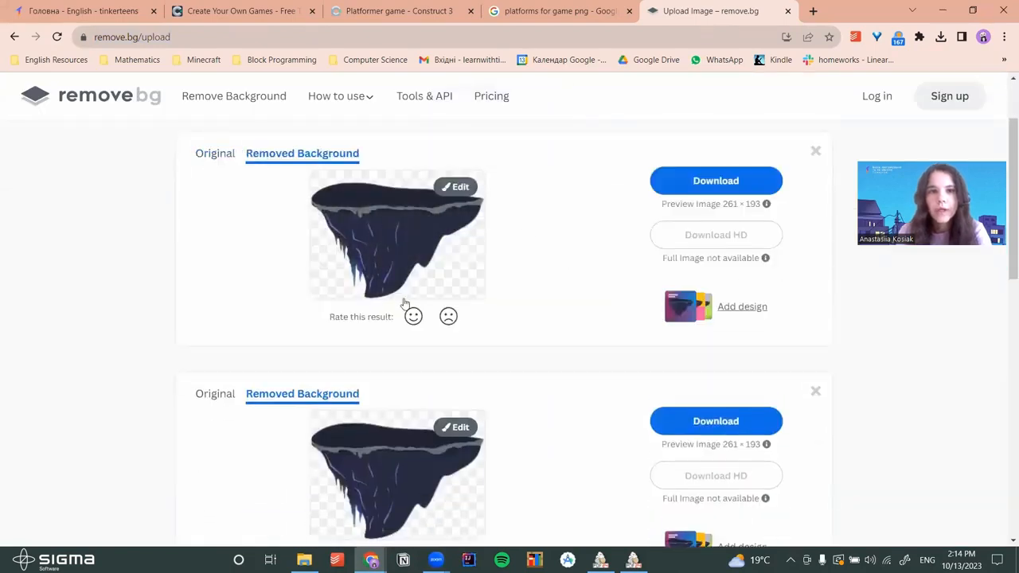
{"action": "left_click", "coordinate": [712, 180]}
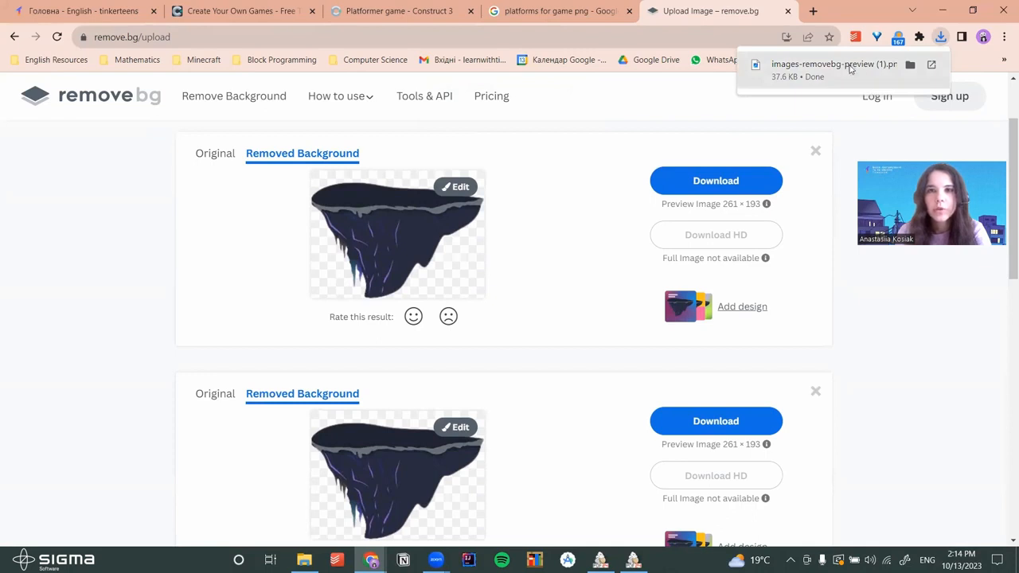
Drop the transparent island image into Layout 1 and move it to the bottom-left corner
{"action": "left_click_drag", "start_coordinate": [788, 69], "coordinate": [299, 408]}
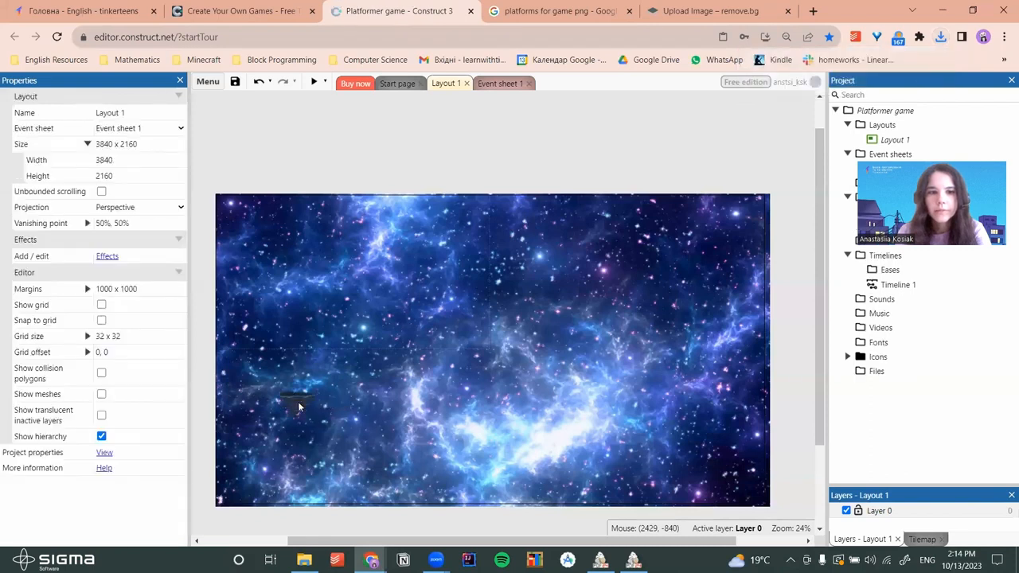
{"action": "scroll", "coordinate": [345, 397], "scroll_direction": "up", "scroll_amount": 4, "text": "ctrl"}
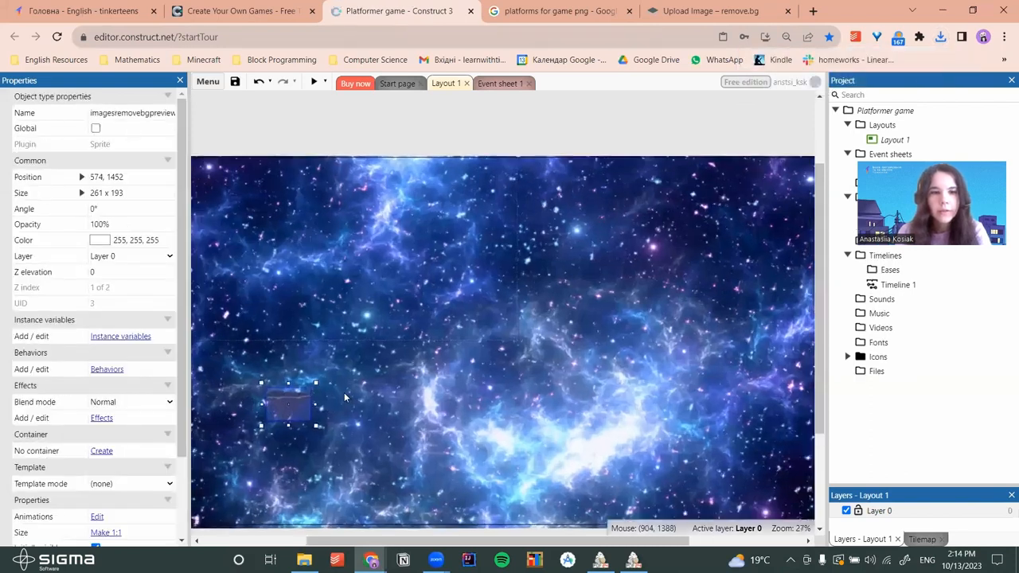
{"action": "scroll", "coordinate": [361, 426], "scroll_direction": "left", "scroll_amount": 5}
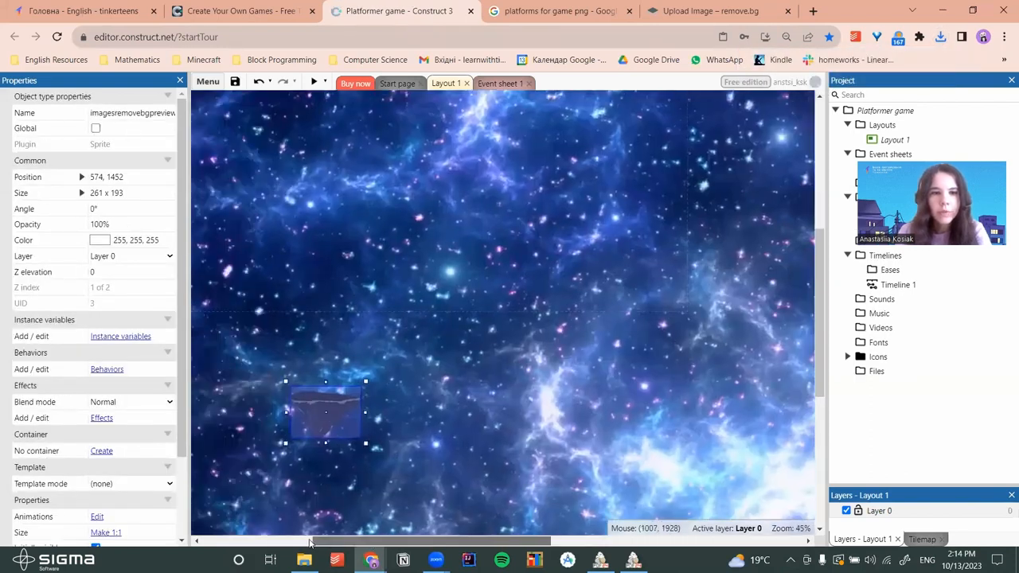
{"action": "left_click_drag", "start_coordinate": [447, 414], "coordinate": [551, 368]}
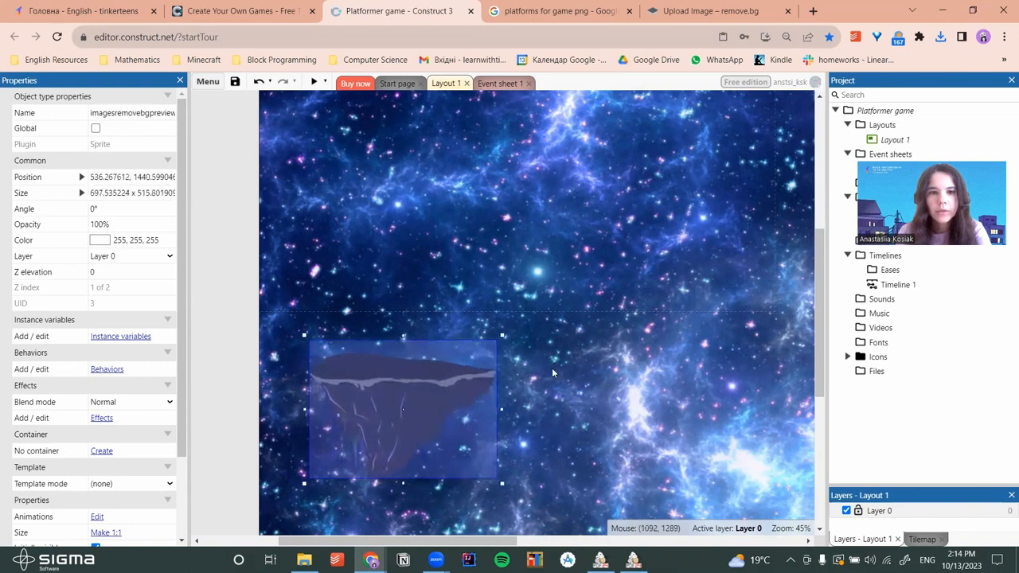
{"action": "scroll", "coordinate": [494, 256], "scroll_direction": "right", "scroll_amount": 5}
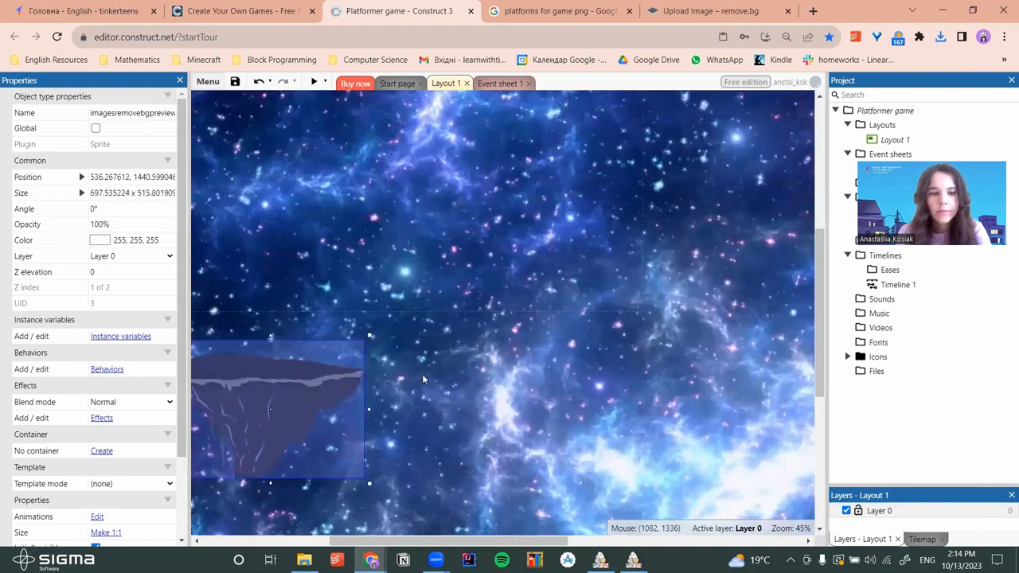
{"action": "scroll", "coordinate": [421, 372], "scroll_direction": "down", "scroll_amount": 5, "text": "ctrl"}
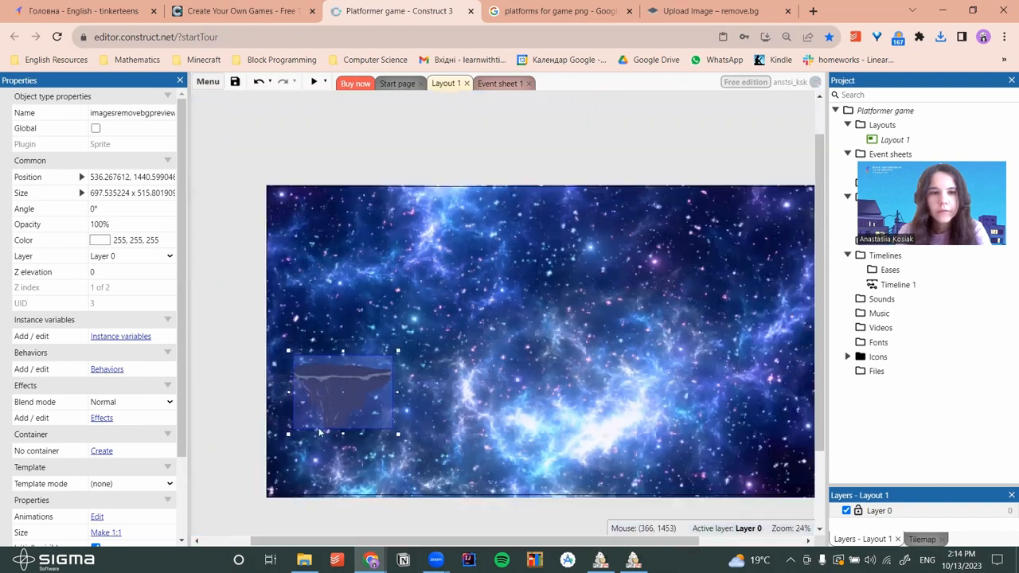
{"action": "left_click_drag", "start_coordinate": [319, 433], "coordinate": [289, 509]}
{"action": "left_click", "coordinate": [506, 396]}
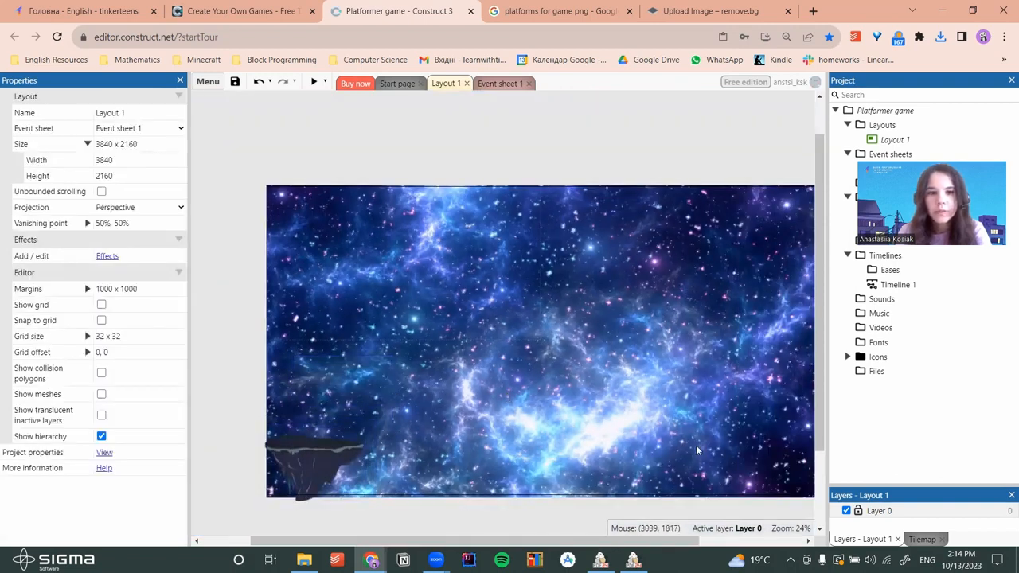
Copy the island and paste two copies at the bottom middle and bottom right
{"action": "right_click", "coordinate": [304, 456]}
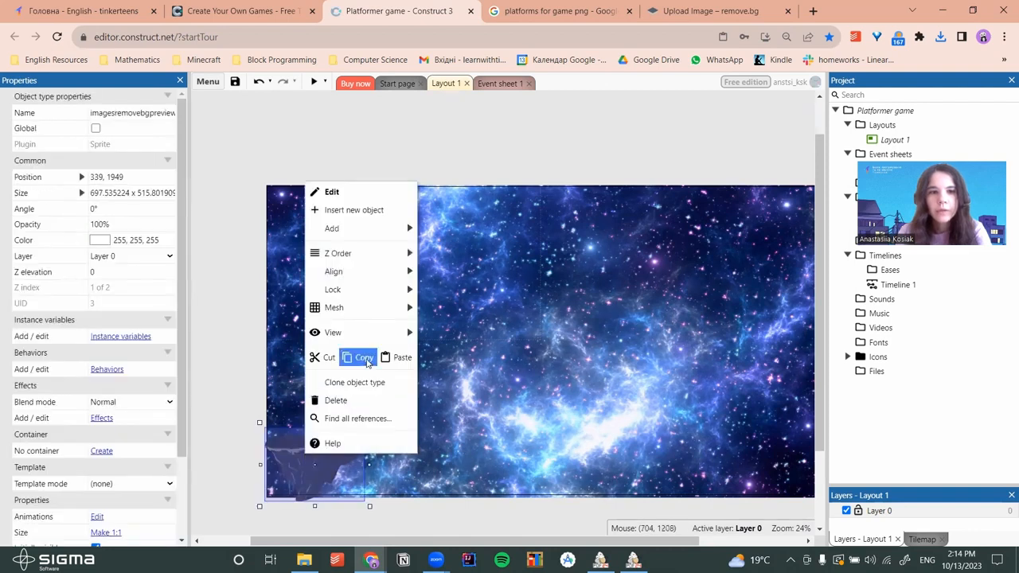
{"action": "left_click", "coordinate": [364, 359]}
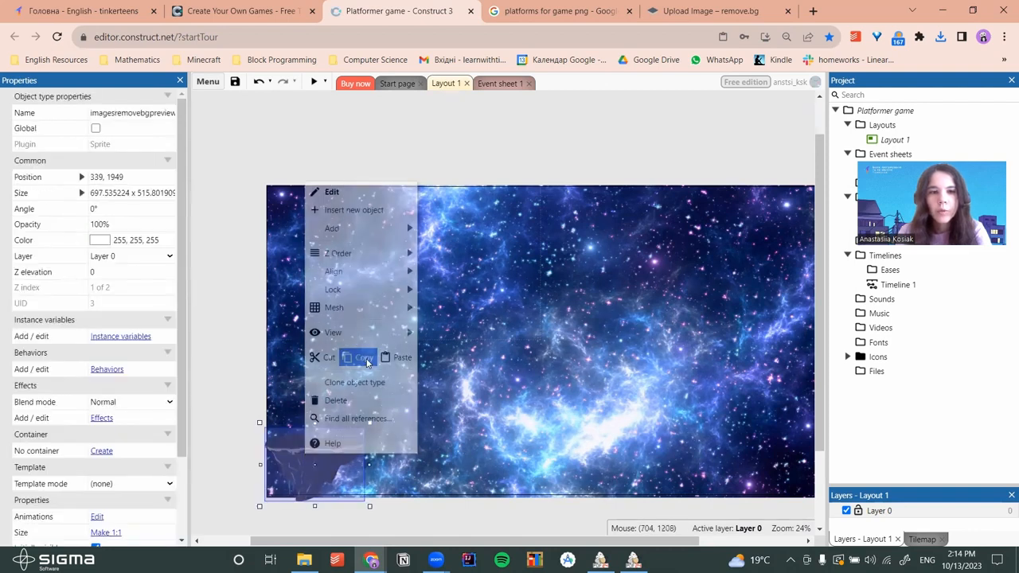
{"action": "right_click", "coordinate": [451, 443]}
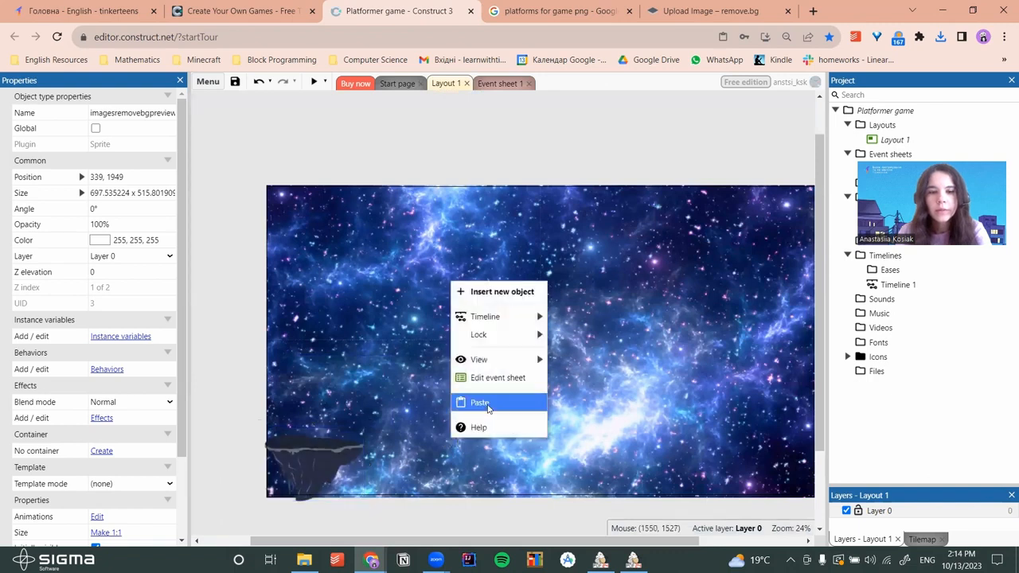
{"action": "left_click", "coordinate": [481, 402]}
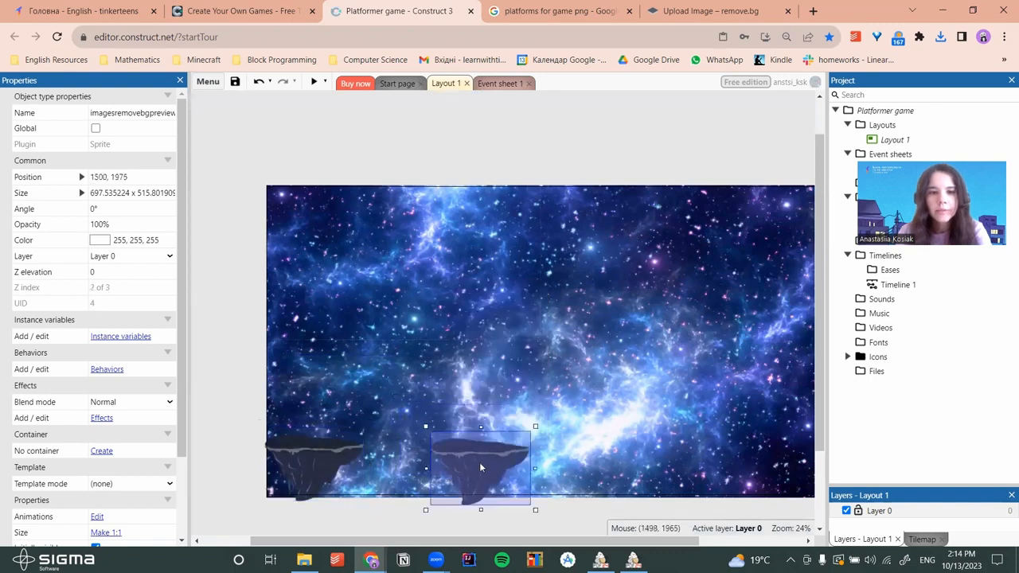
{"action": "right_click", "coordinate": [535, 455]}
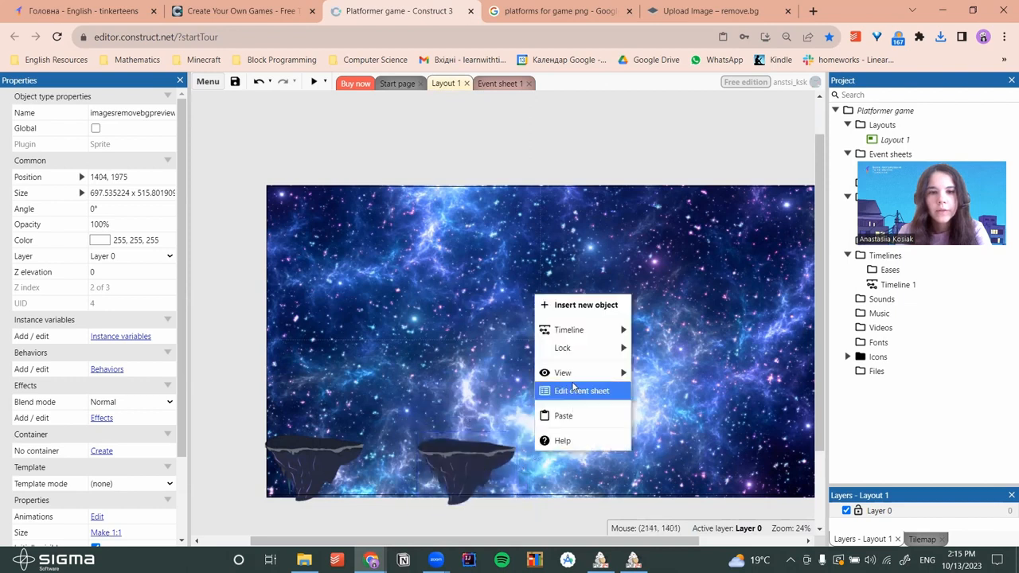
{"action": "left_click", "coordinate": [562, 414]}
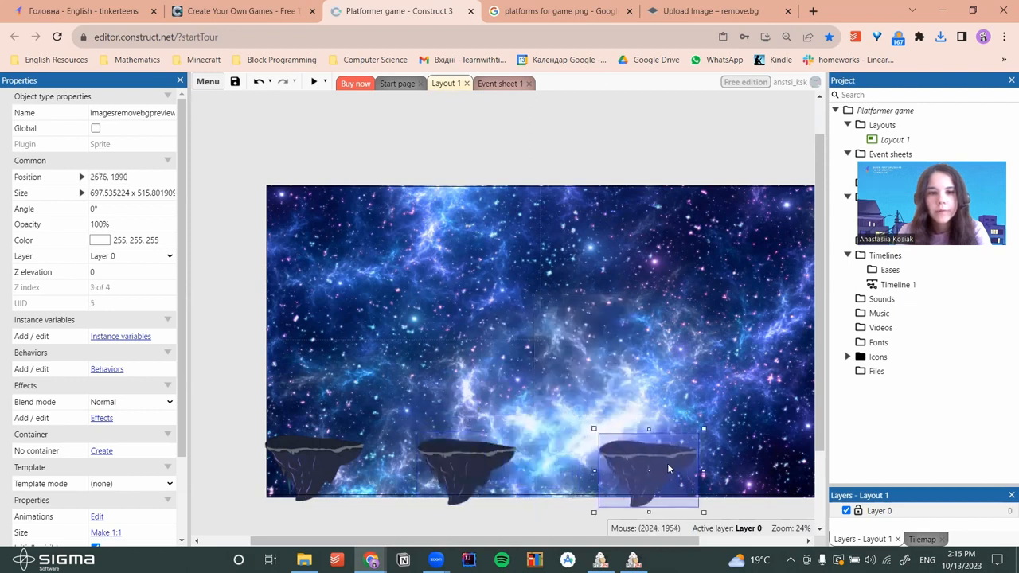
{"action": "left_click", "coordinate": [658, 466]}
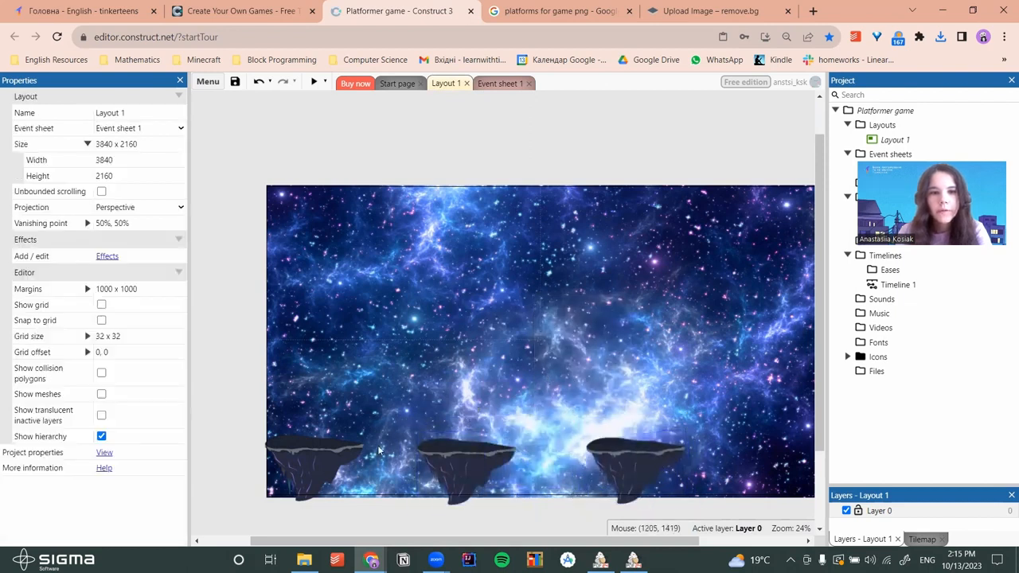
{"action": "left_click", "coordinate": [314, 454]}
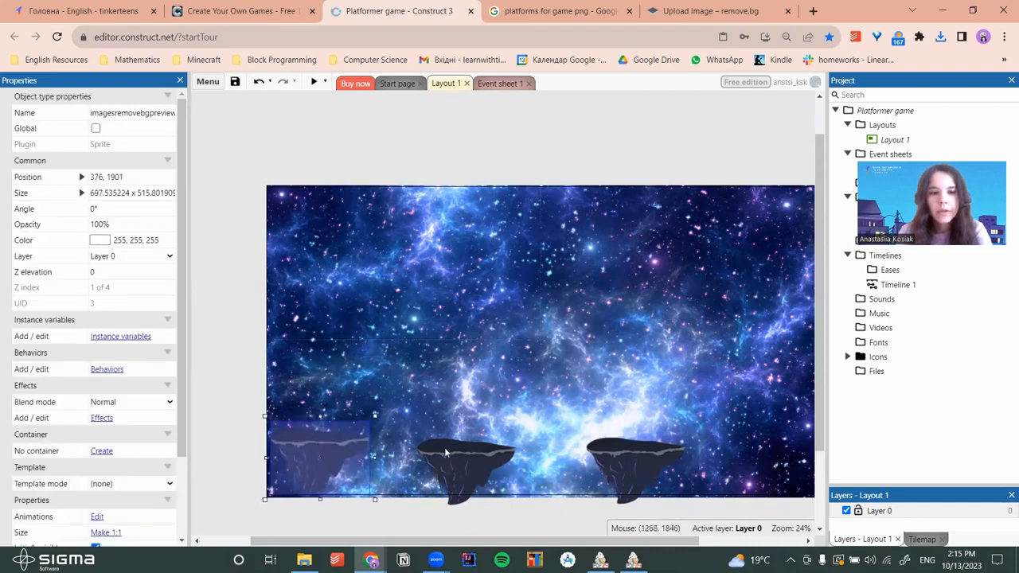
Drag the astraunaut image from File Explorer into the layout as a sprite
{"action": "left_click", "coordinate": [305, 560]}
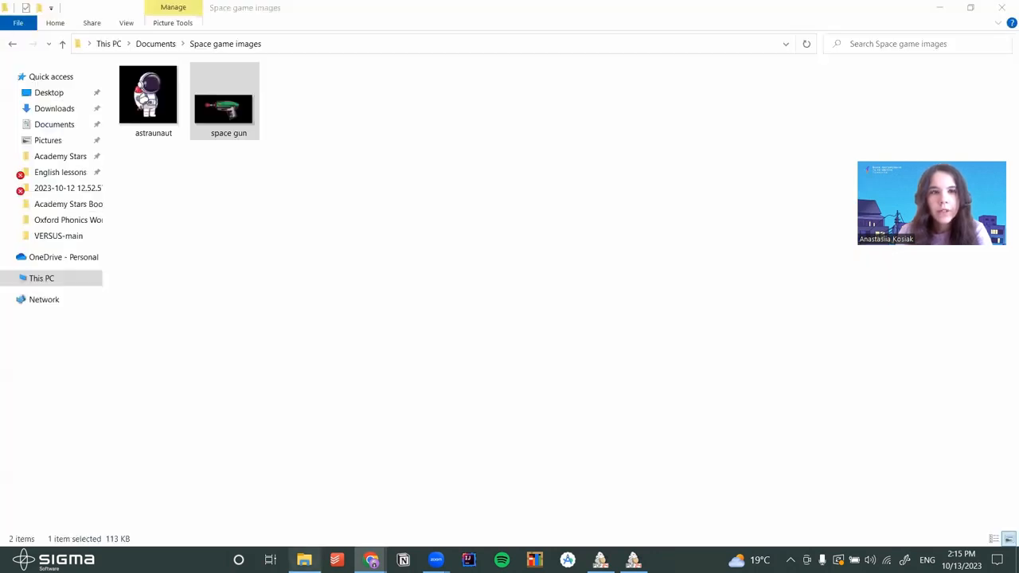
{"action": "double_click", "coordinate": [388, 7]}
{"action": "left_click", "coordinate": [538, 140]}
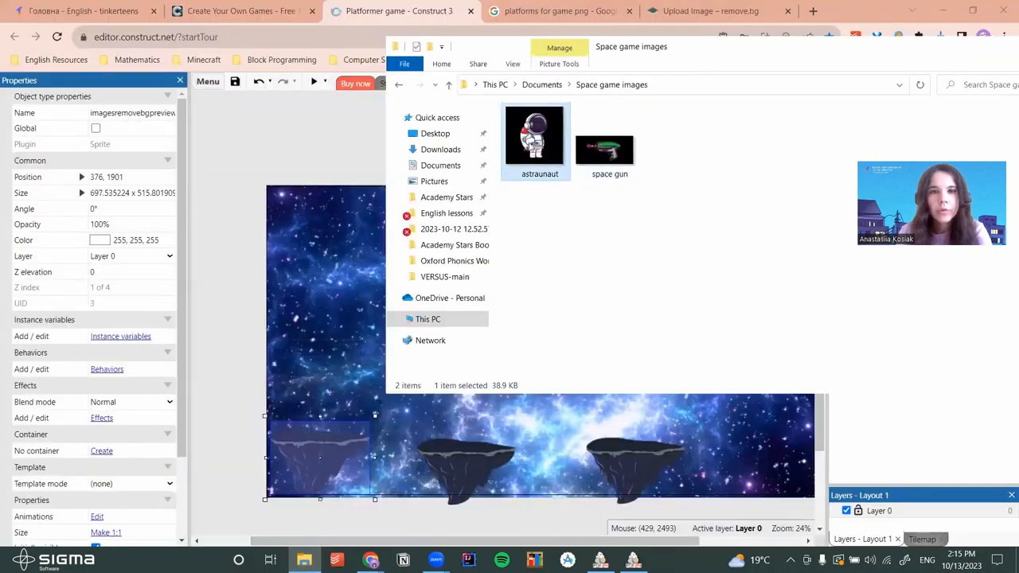
{"action": "left_click_drag", "start_coordinate": [327, 307], "coordinate": [315, 434]}
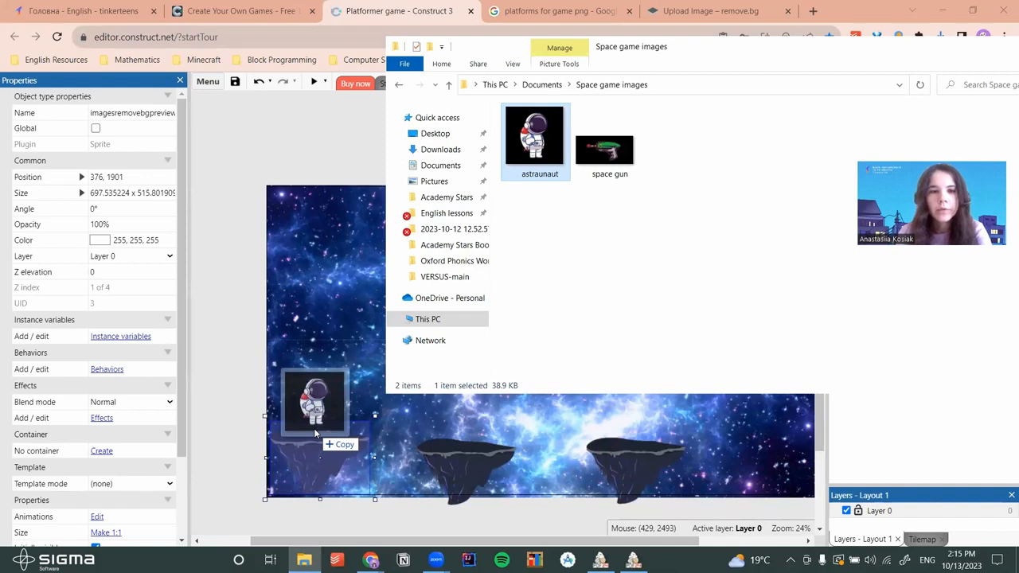
{"action": "left_click_drag", "start_coordinate": [315, 434], "coordinate": [315, 434]}
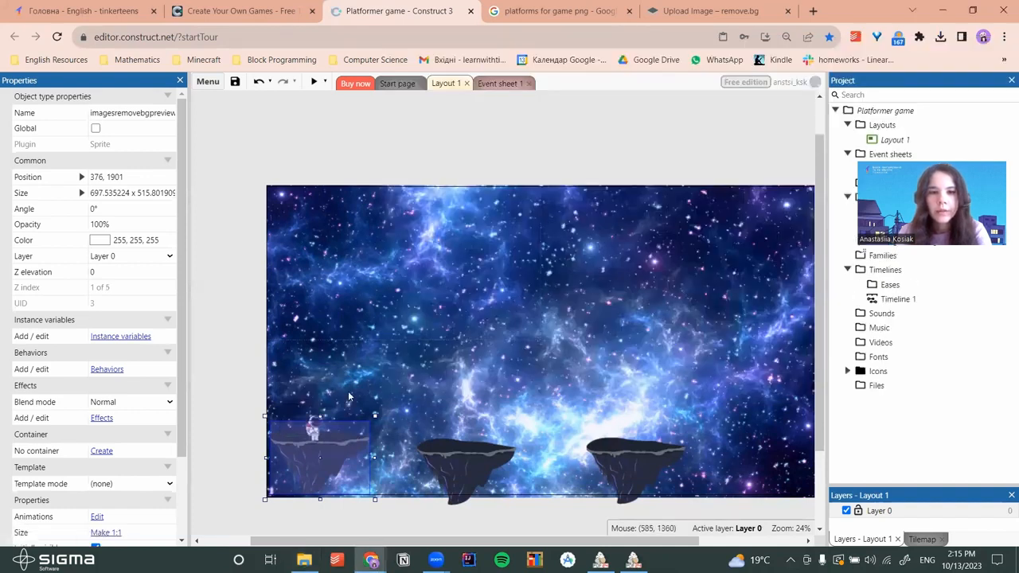
Enlarge the astronaut to about 832 x 832 and stand it on the left island
{"action": "left_click", "coordinate": [313, 427]}
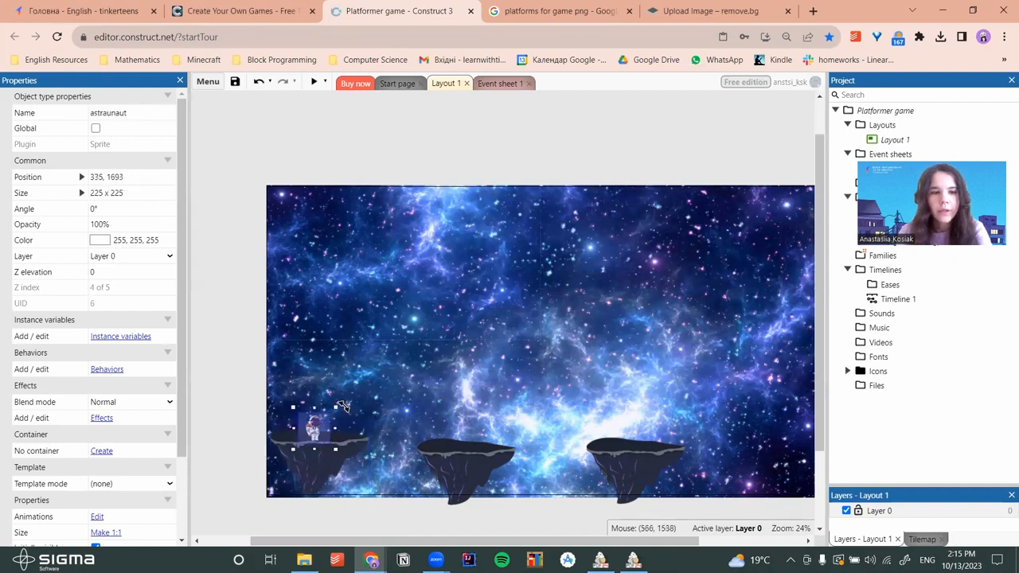
{"action": "left_click_drag", "start_coordinate": [335, 406], "coordinate": [421, 320]}
{"action": "left_click_drag", "start_coordinate": [375, 373], "coordinate": [328, 377]}
{"action": "left_click", "coordinate": [503, 326]}
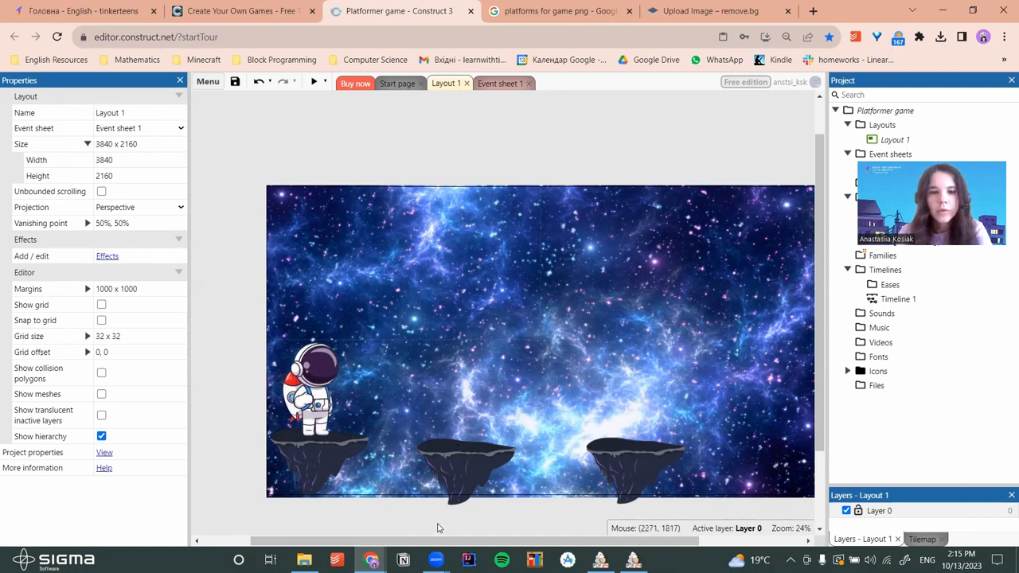
{"action": "left_click", "coordinate": [304, 560]}
Add the spaceGun image, shrink it to about 444 x 217, and set it on the middle island
{"action": "left_click_drag", "start_coordinate": [597, 165], "coordinate": [466, 451]}
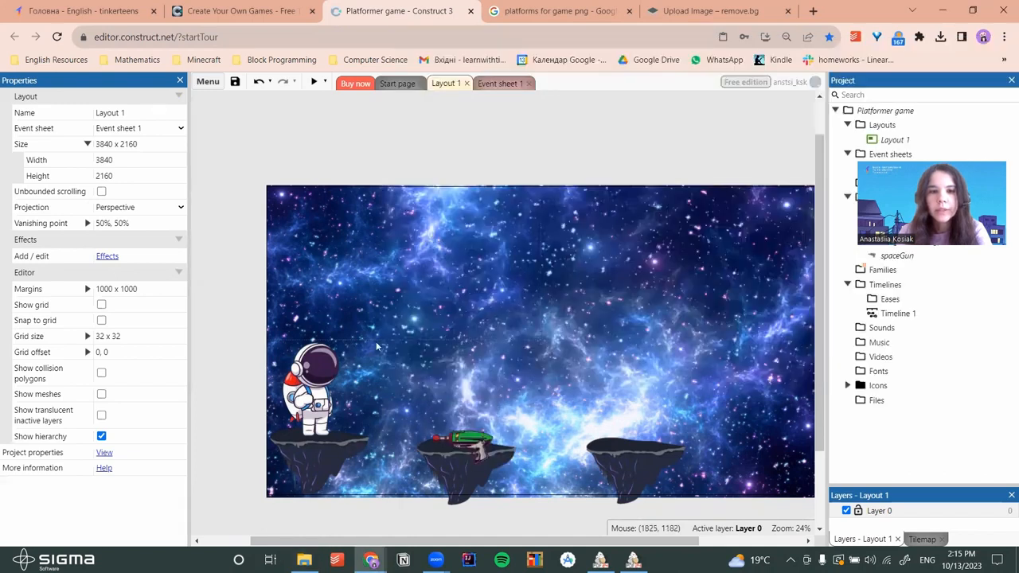
{"action": "left_click", "coordinate": [459, 438]}
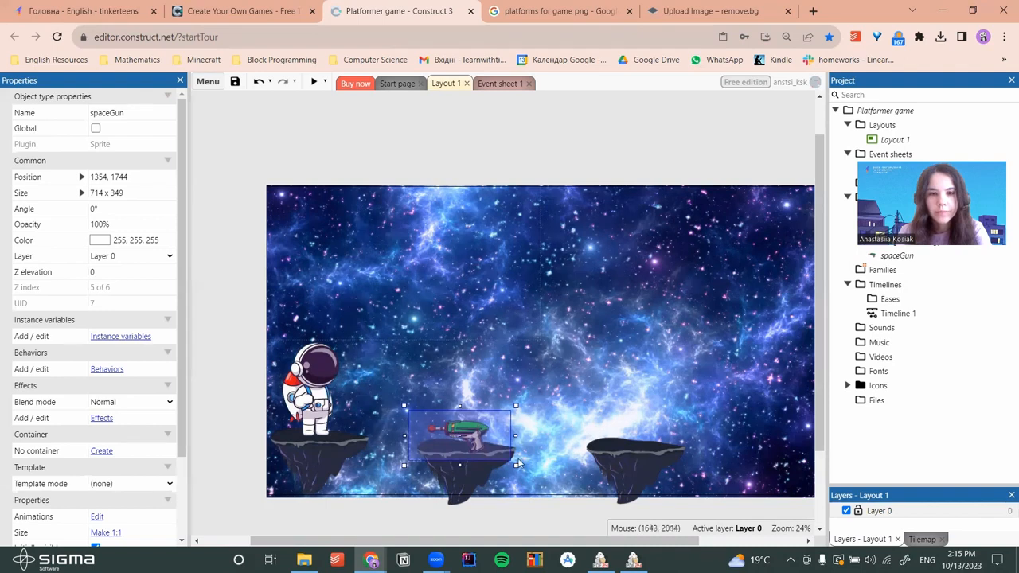
{"action": "left_click_drag", "start_coordinate": [516, 465], "coordinate": [469, 443]}
{"action": "left_click", "coordinate": [495, 437]}
Copy the spaceGun and paste a second gun onto the right island
{"action": "left_click", "coordinate": [470, 438]}
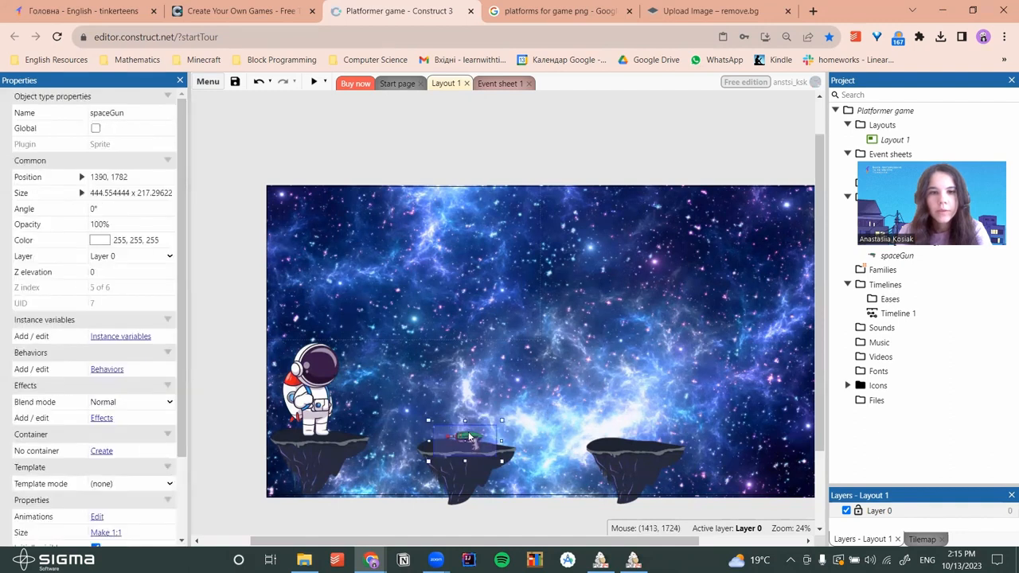
{"action": "right_click", "coordinate": [470, 438]}
{"action": "left_click", "coordinate": [535, 341]}
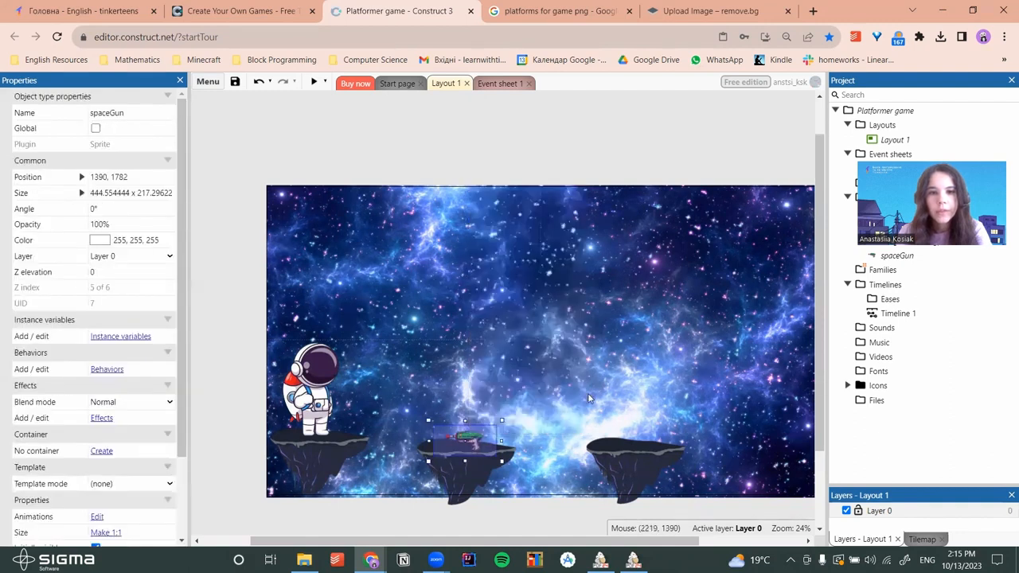
{"action": "right_click", "coordinate": [625, 439]}
{"action": "left_click", "coordinate": [726, 345]}
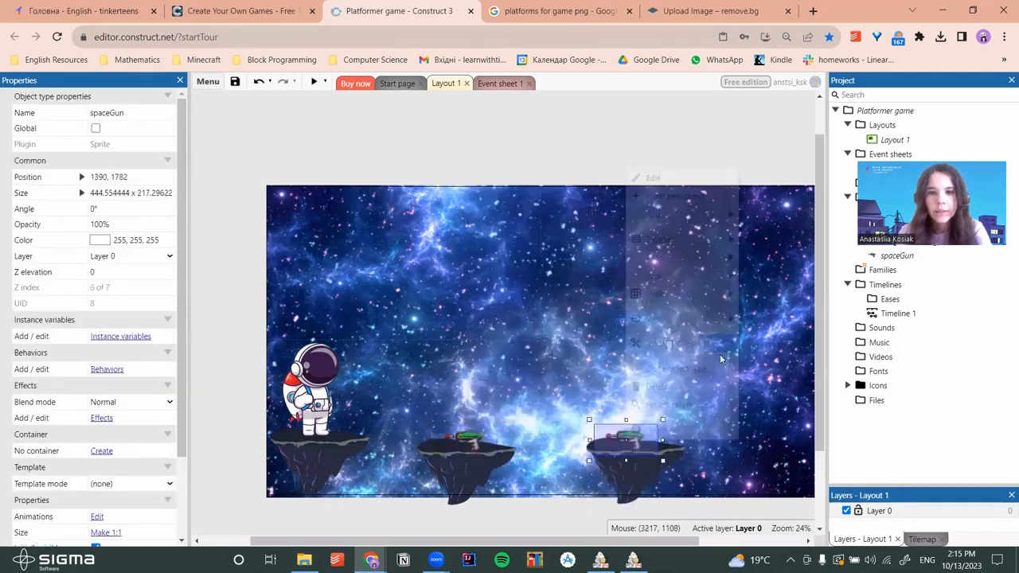
{"action": "left_click", "coordinate": [535, 354]}
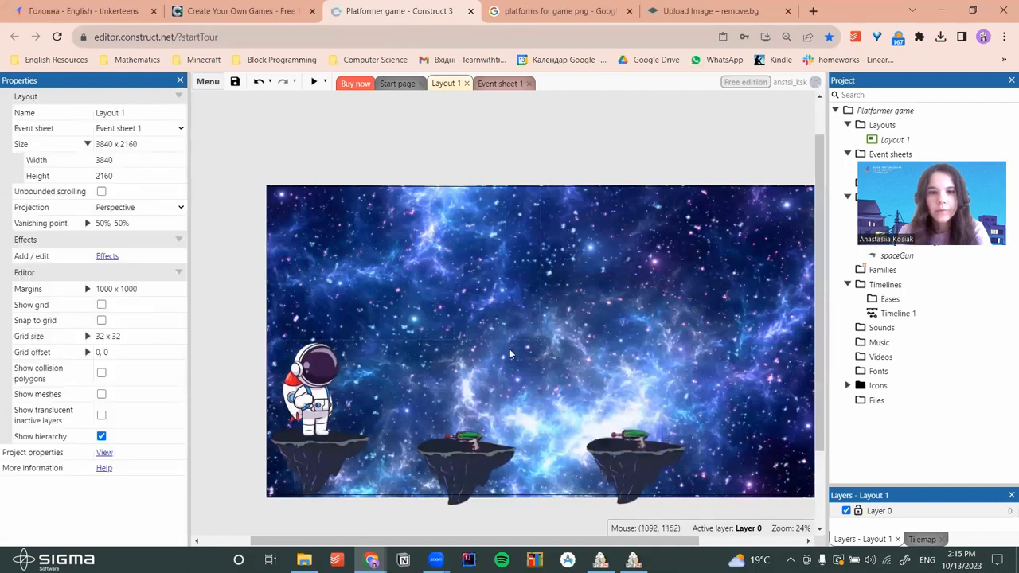
{"action": "left_click", "coordinate": [315, 83]}
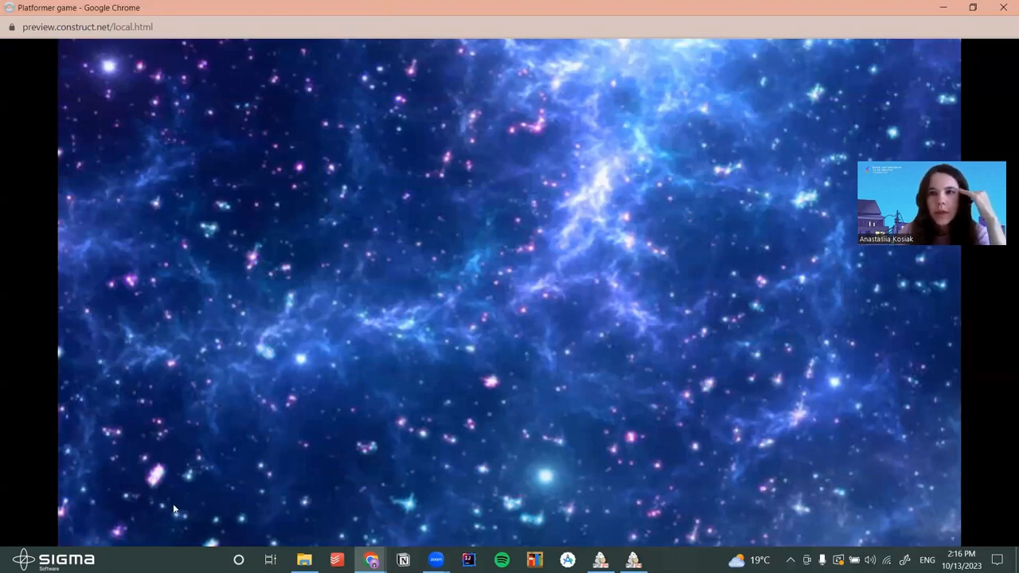
{"action": "left_click", "coordinate": [1003, 4]}
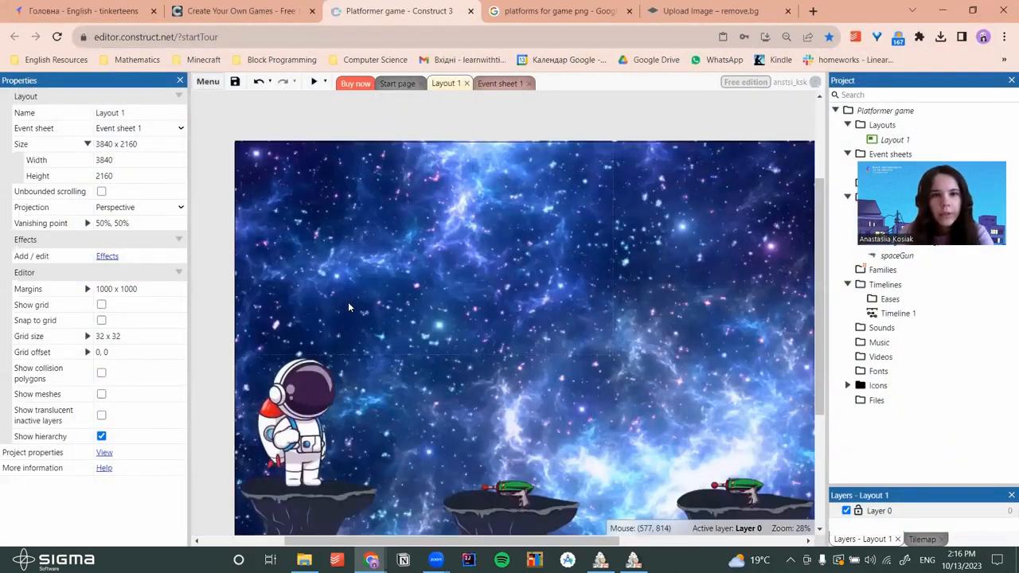
{"action": "scroll", "coordinate": [348, 301], "scroll_direction": "up", "scroll_amount": 5, "text": "ctrl"}
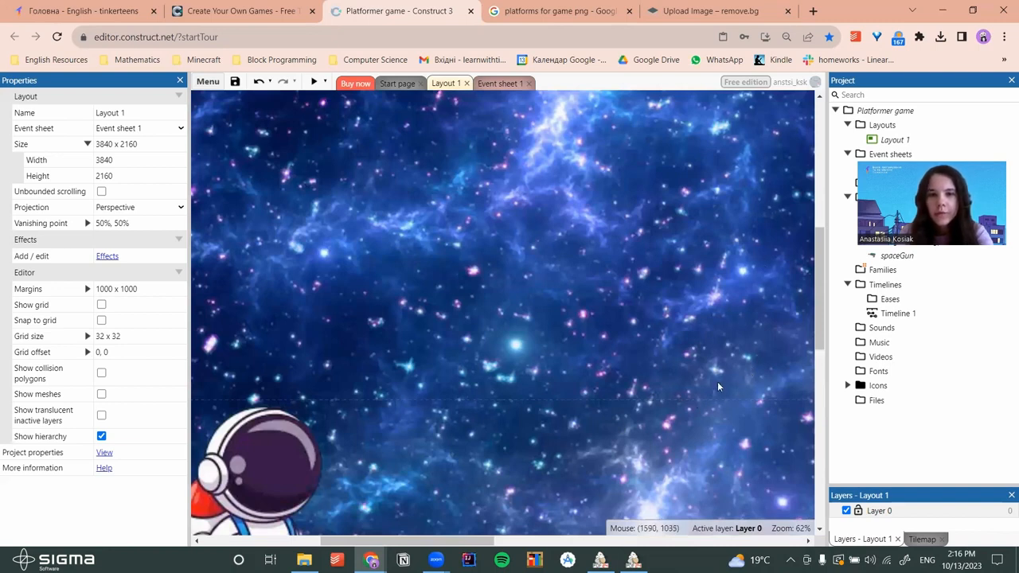
{"action": "scroll", "coordinate": [345, 266], "scroll_direction": "down", "scroll_amount": 2, "text": "ctrl"}
{"action": "scroll", "coordinate": [346, 272], "scroll_direction": "down", "scroll_amount": 2, "text": "ctrl"}
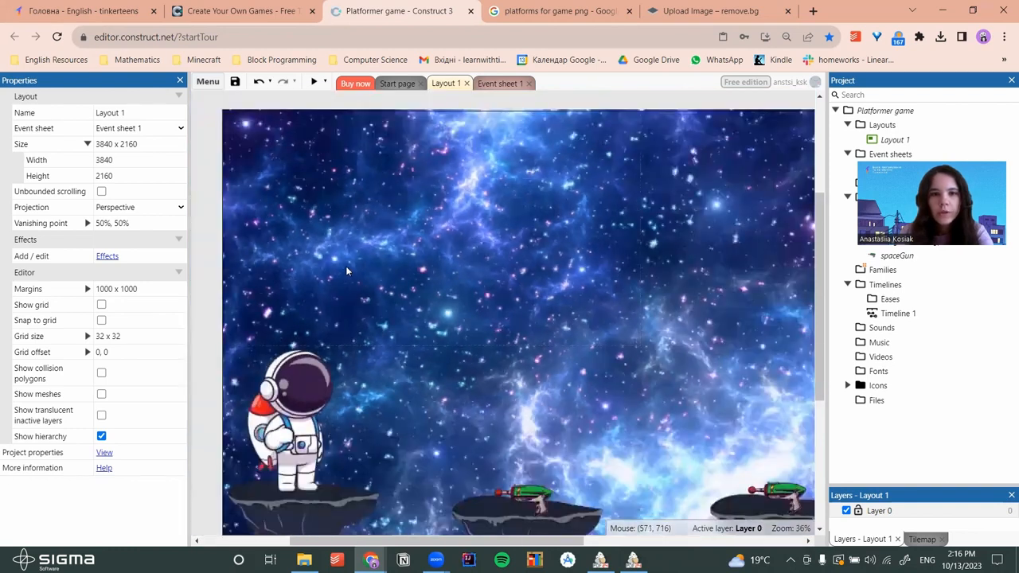
{"action": "scroll", "coordinate": [346, 271], "scroll_direction": "down", "scroll_amount": 2, "text": "ctrl"}
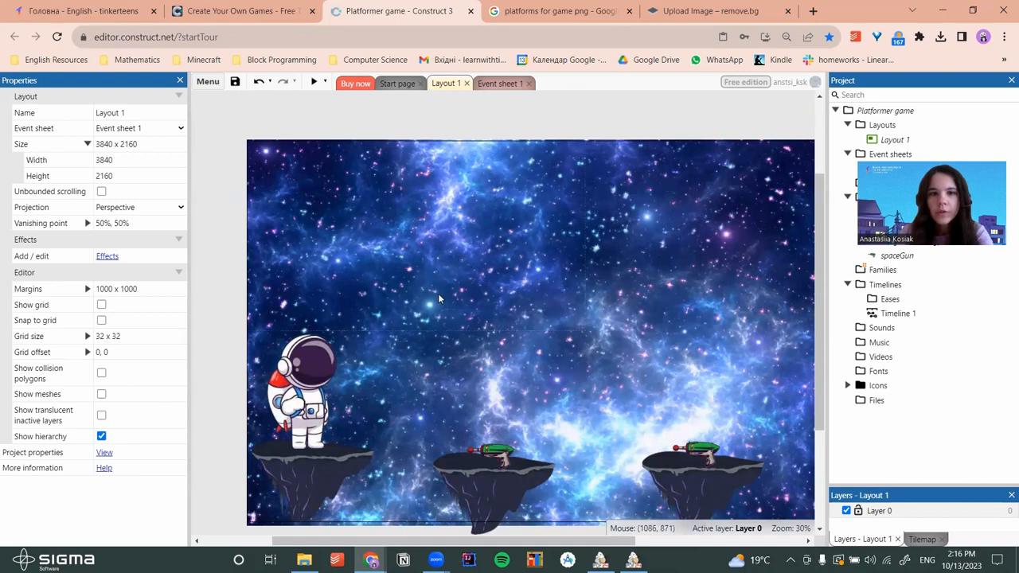
{"action": "scroll", "coordinate": [438, 299], "scroll_direction": "down", "scroll_amount": 1, "text": "ctrl"}
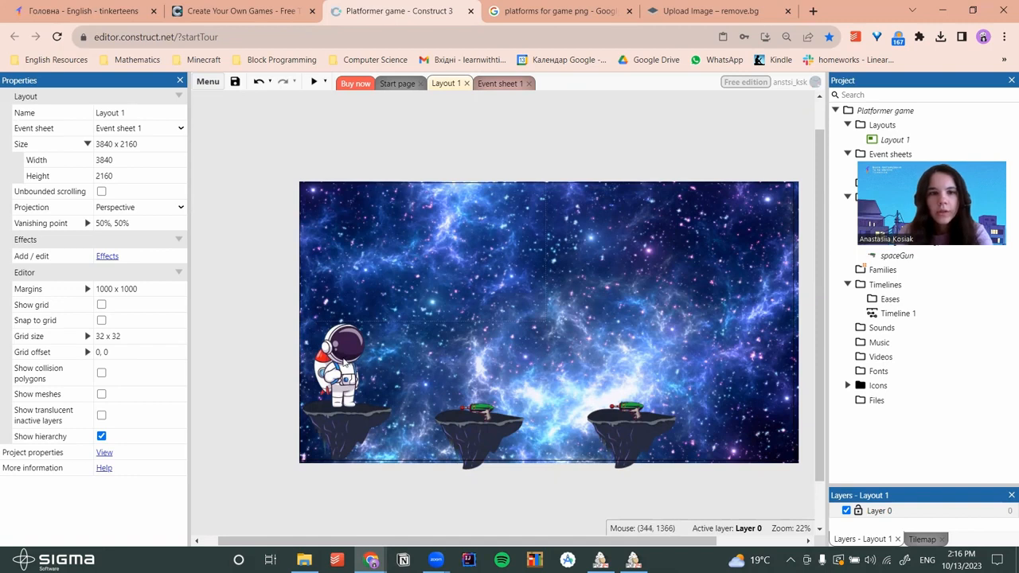
{"action": "left_click", "coordinate": [343, 362]}
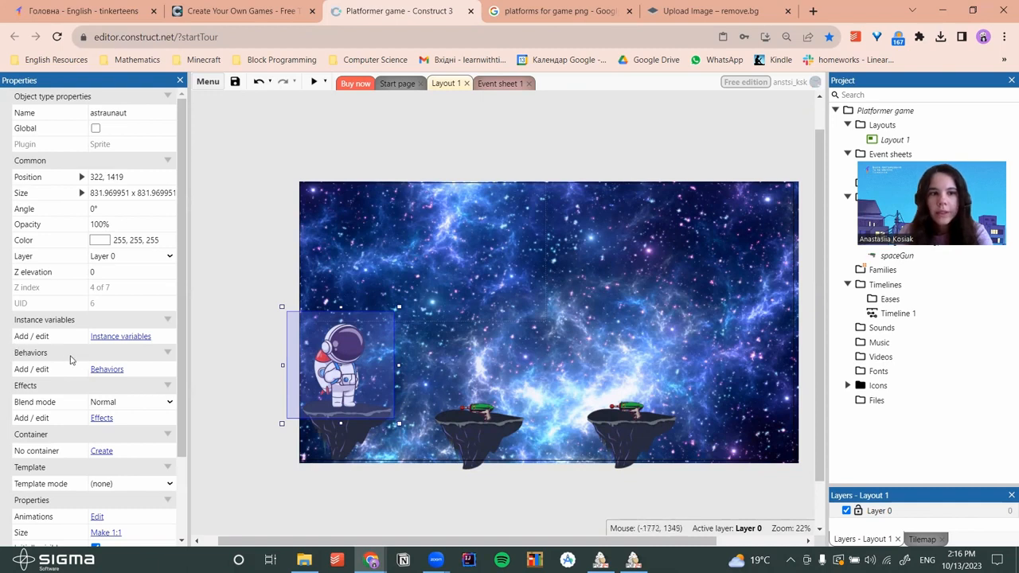
Add the Scroll To behavior to the astraunaut sprite and check the camera in a preview
{"action": "left_click", "coordinate": [106, 370]}
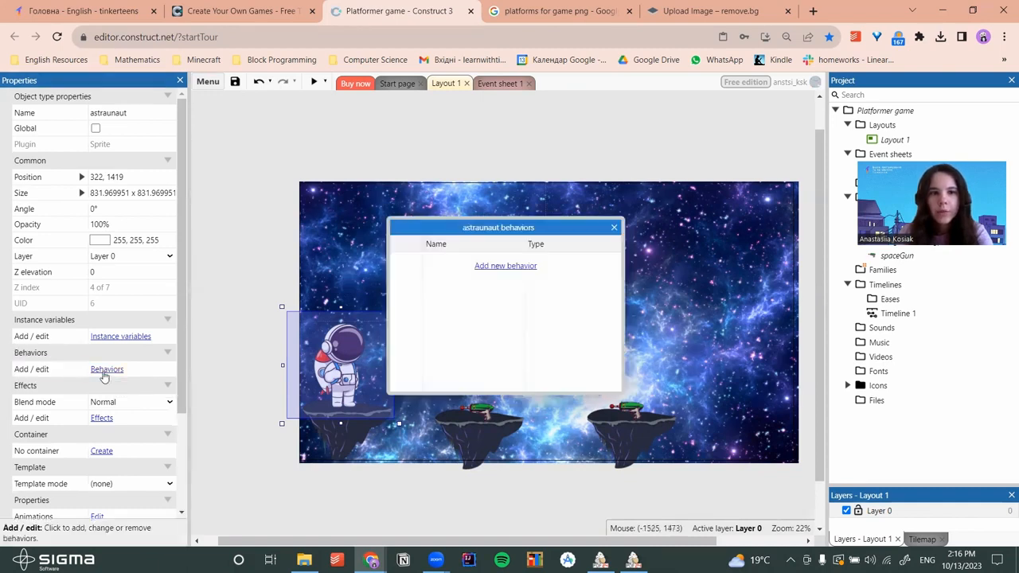
{"action": "left_click", "coordinate": [505, 265]}
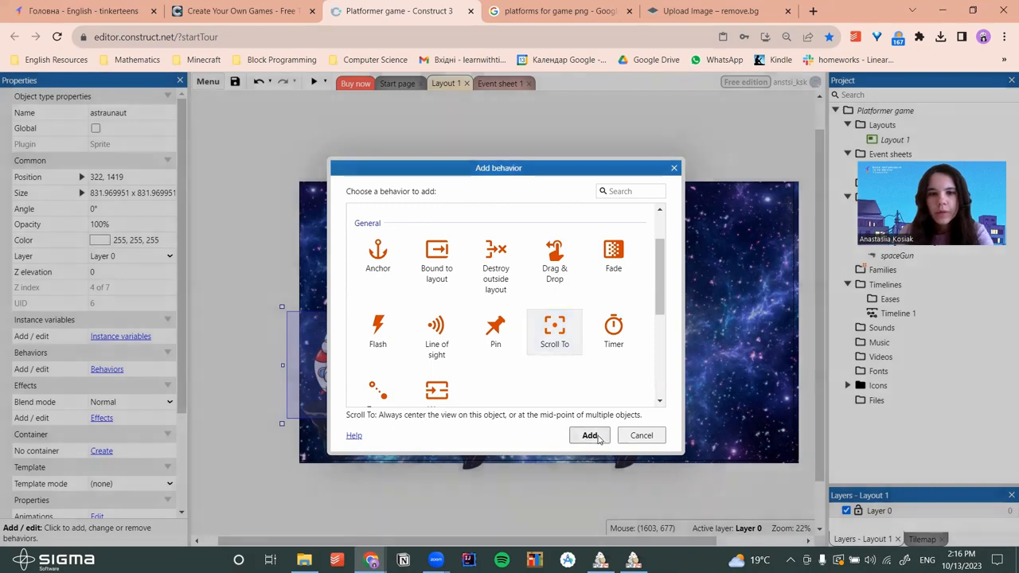
{"action": "left_click", "coordinate": [590, 435]}
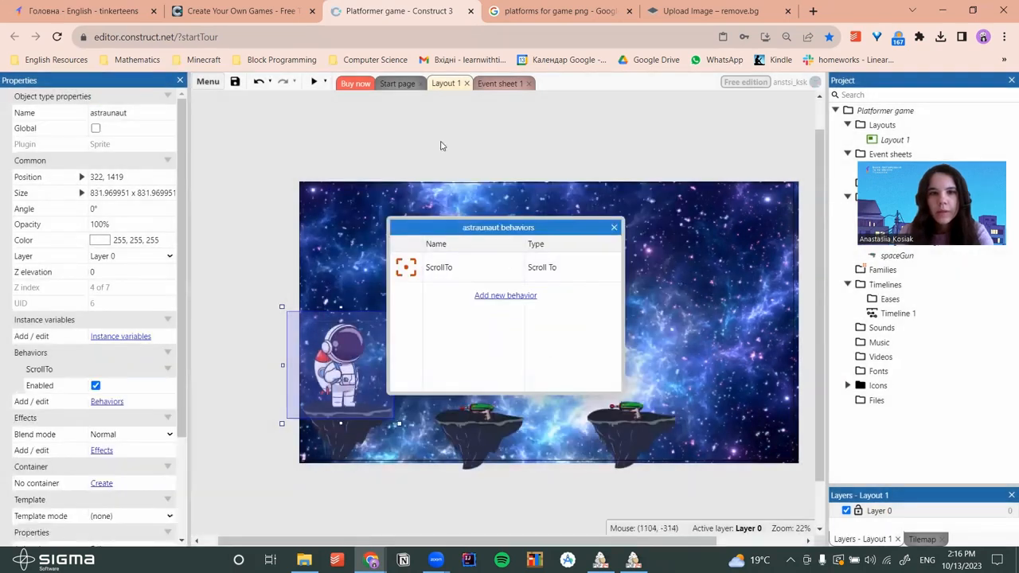
{"action": "left_click", "coordinate": [612, 230]}
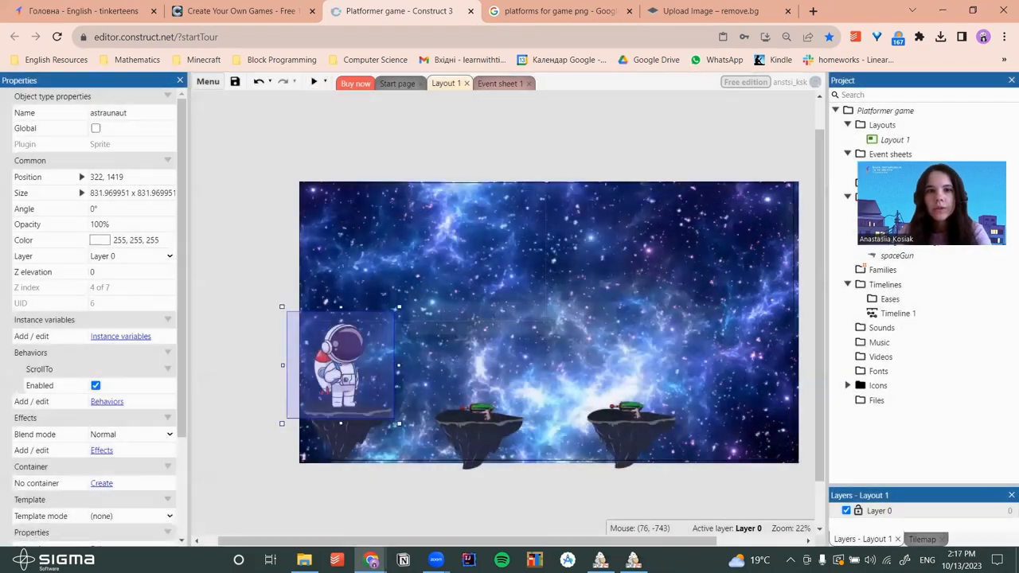
{"action": "left_click", "coordinate": [313, 81]}
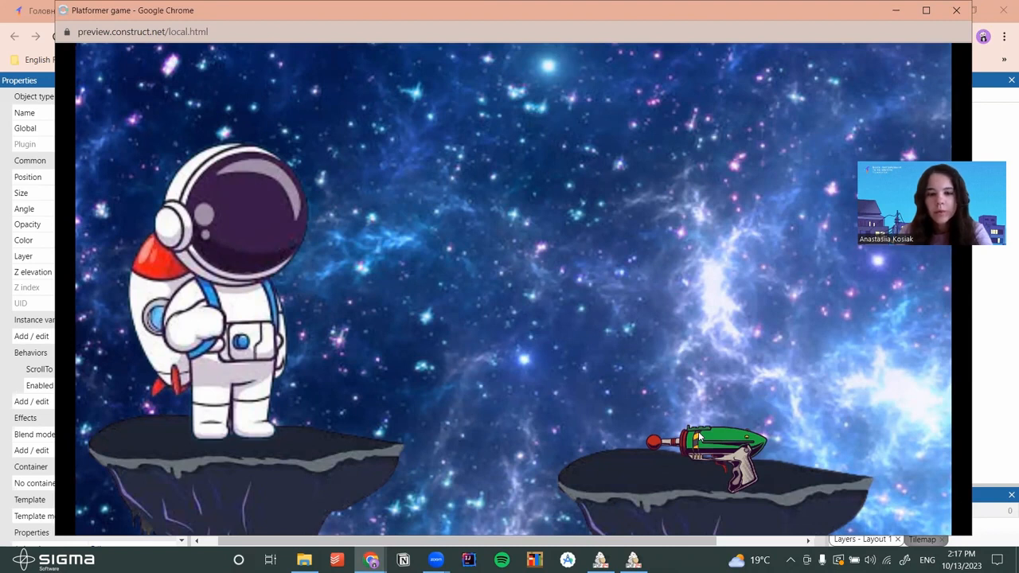
{"action": "left_click", "coordinate": [956, 10]}
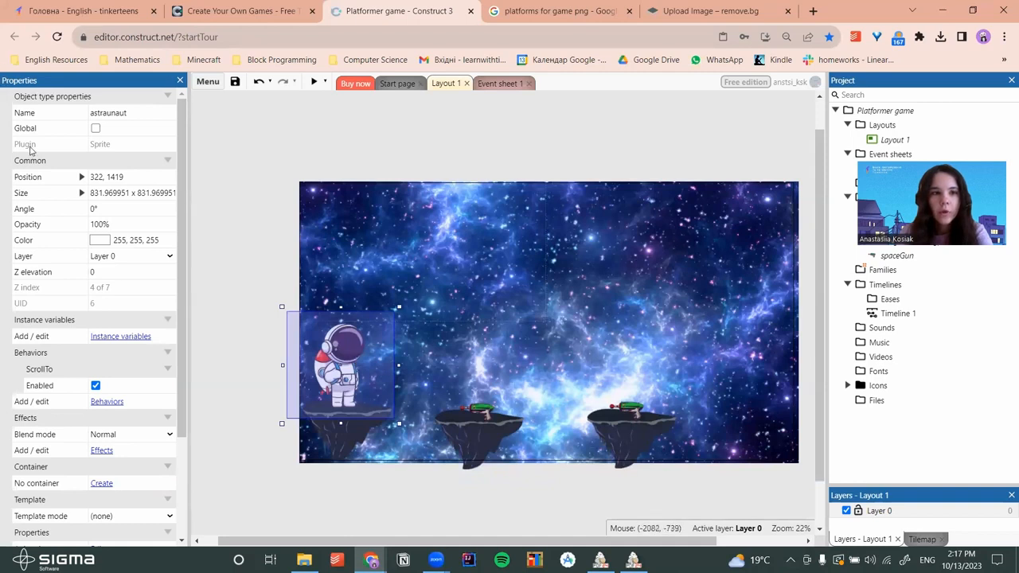
Add the Platform behavior to the astraunaut sprite and try it in a game preview
{"action": "left_click", "coordinate": [112, 403]}
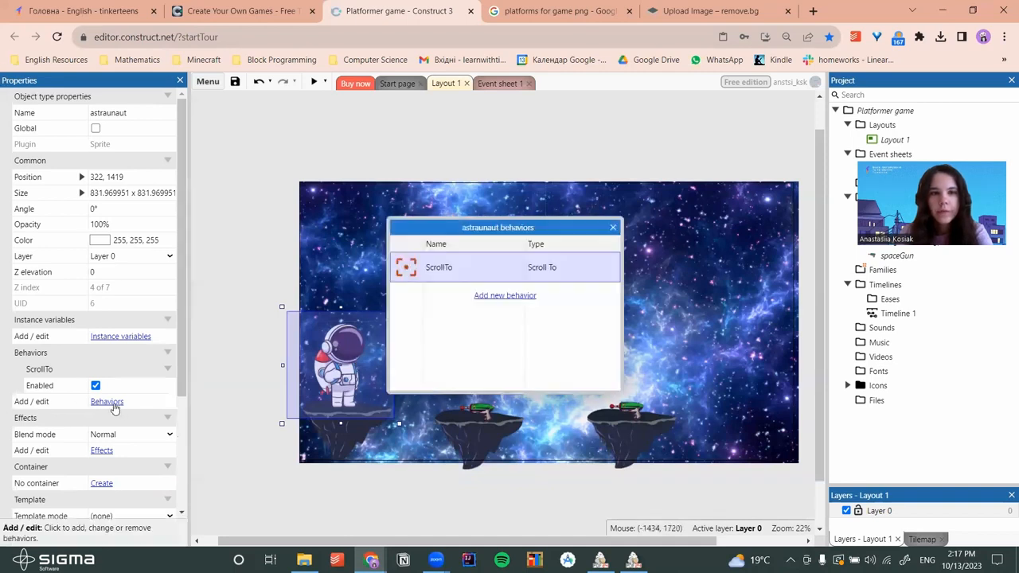
{"action": "left_click", "coordinate": [501, 296]}
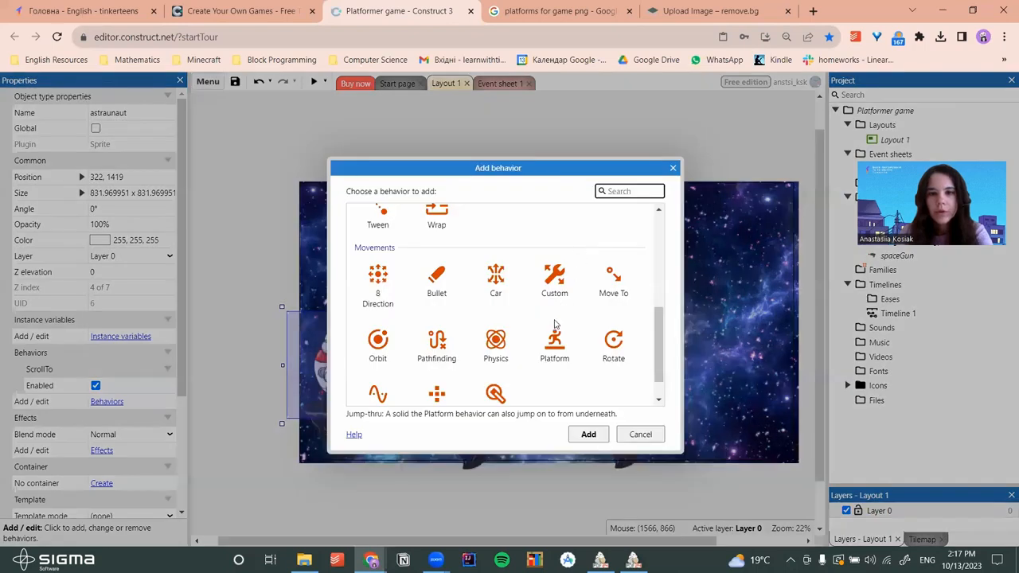
{"action": "scroll", "coordinate": [565, 302], "scroll_direction": "down", "scroll_amount": 1}
{"action": "left_click", "coordinate": [554, 310]}
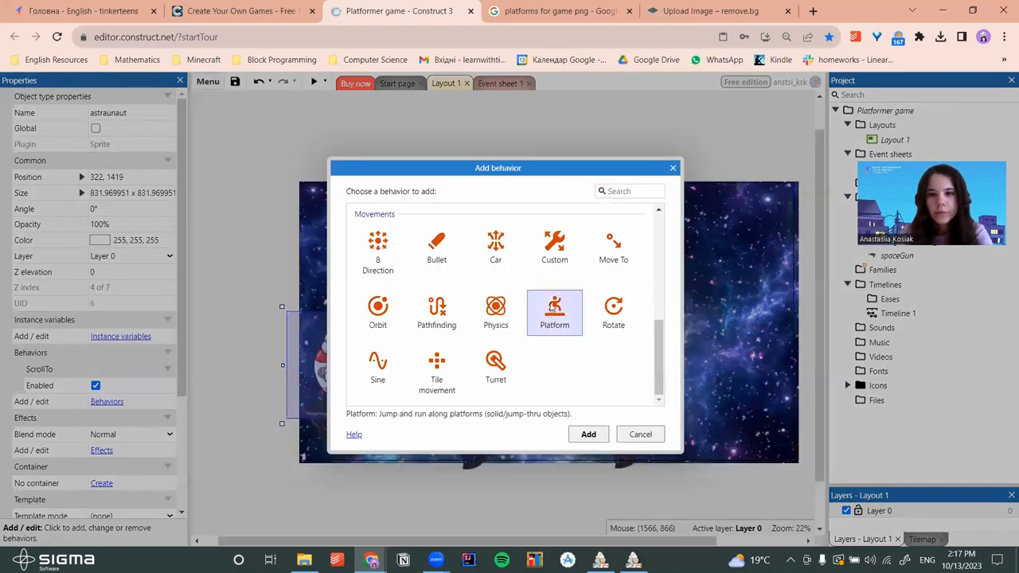
{"action": "left_click", "coordinate": [587, 434]}
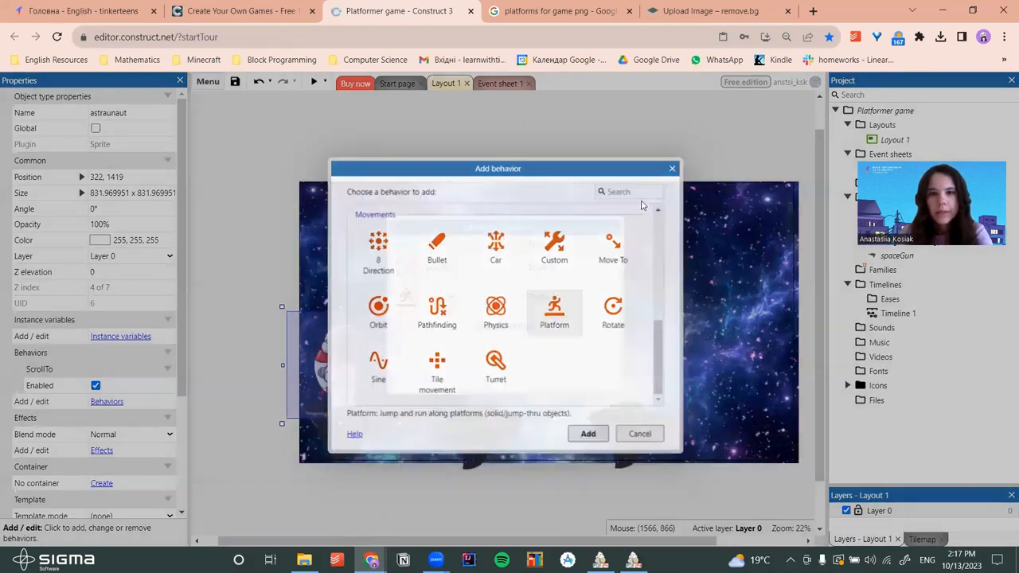
{"action": "left_click", "coordinate": [611, 229]}
{"action": "left_click", "coordinate": [315, 82]}
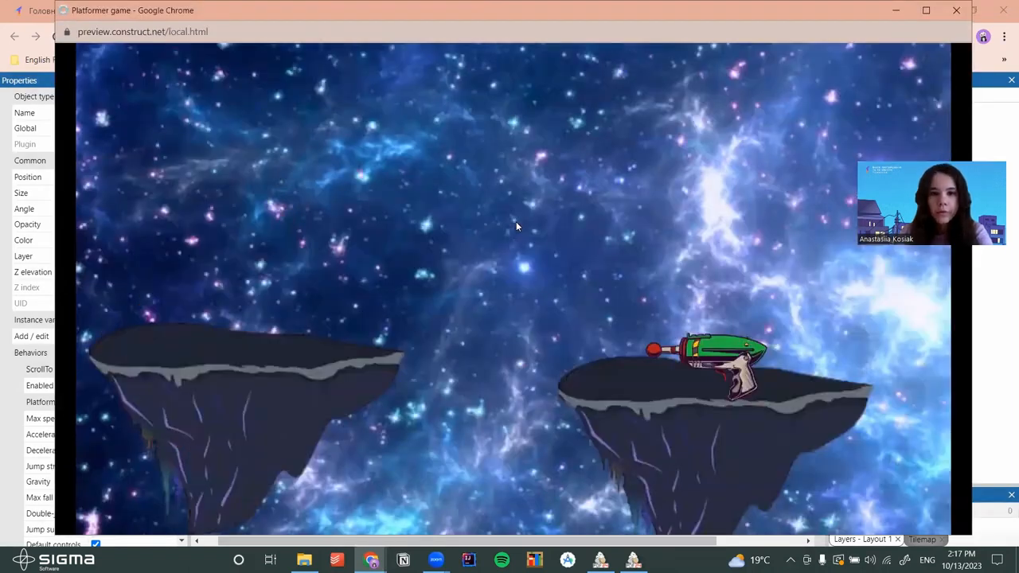
{"action": "left_click", "coordinate": [955, 9]}
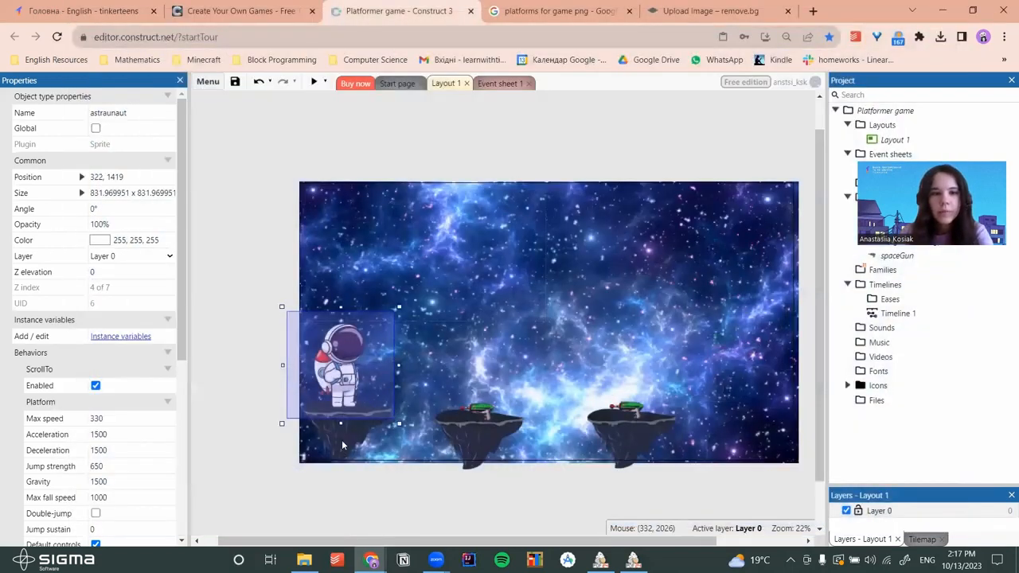
Select the floating rocks and gun in turn, ending with the left island selected
{"action": "left_click", "coordinate": [488, 438]}
{"action": "left_click", "coordinate": [639, 436]}
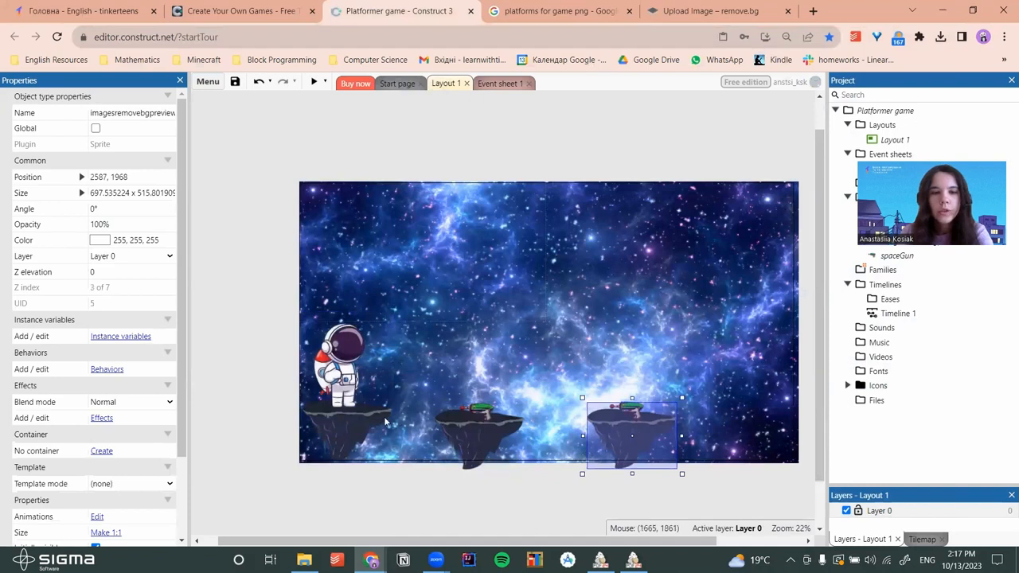
{"action": "left_click", "coordinate": [346, 424]}
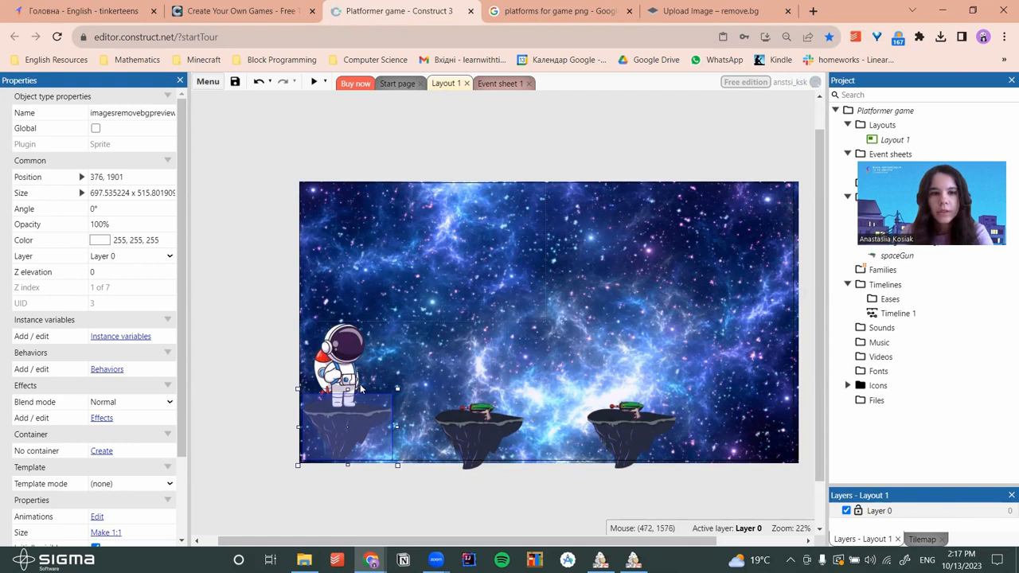
{"action": "left_click", "coordinate": [479, 436]}
{"action": "left_click", "coordinate": [347, 427]}
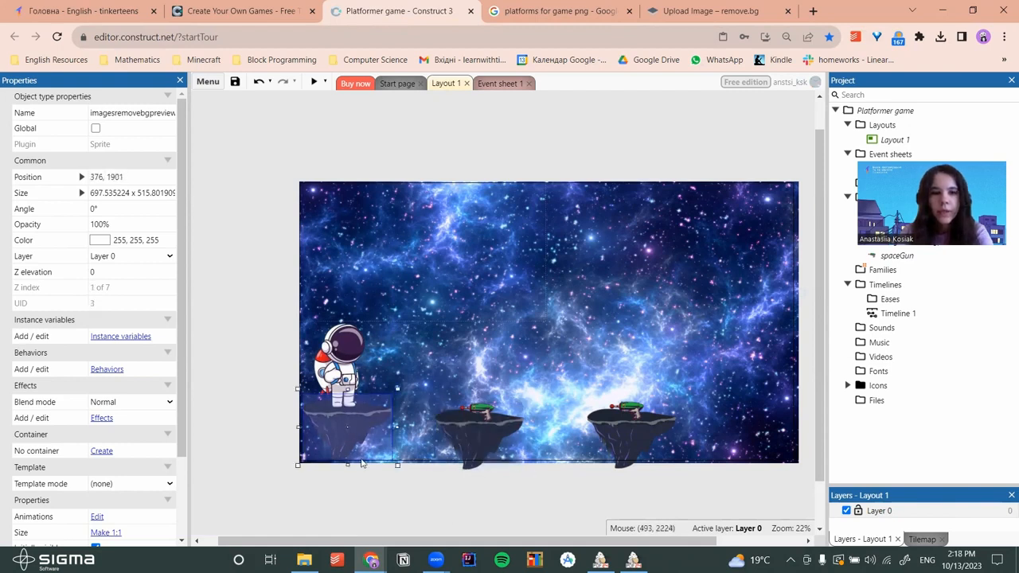
{"action": "left_click", "coordinate": [468, 435]}
{"action": "left_click", "coordinate": [641, 439]}
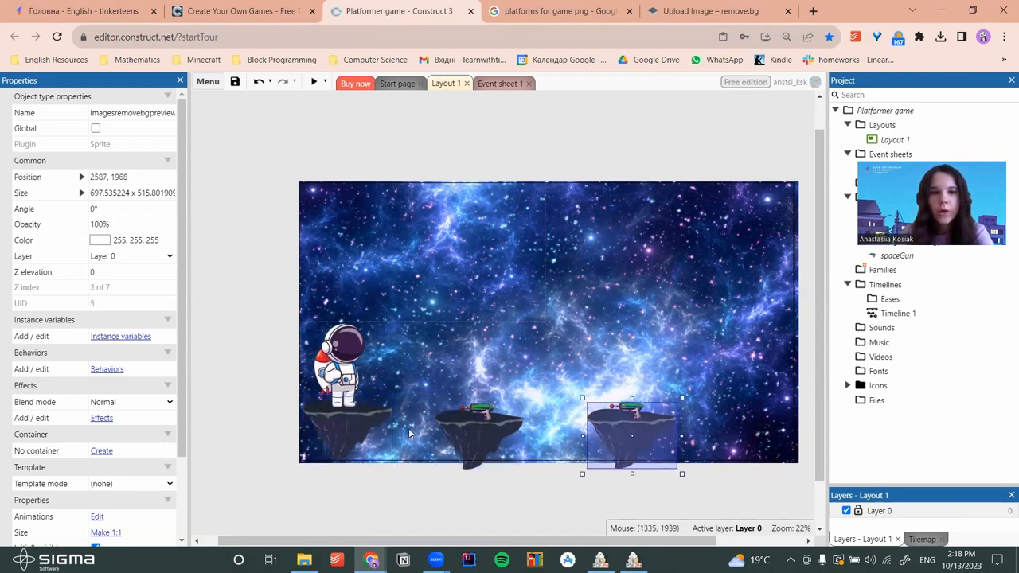
{"action": "left_click", "coordinate": [342, 421]}
{"action": "left_click", "coordinate": [472, 423]}
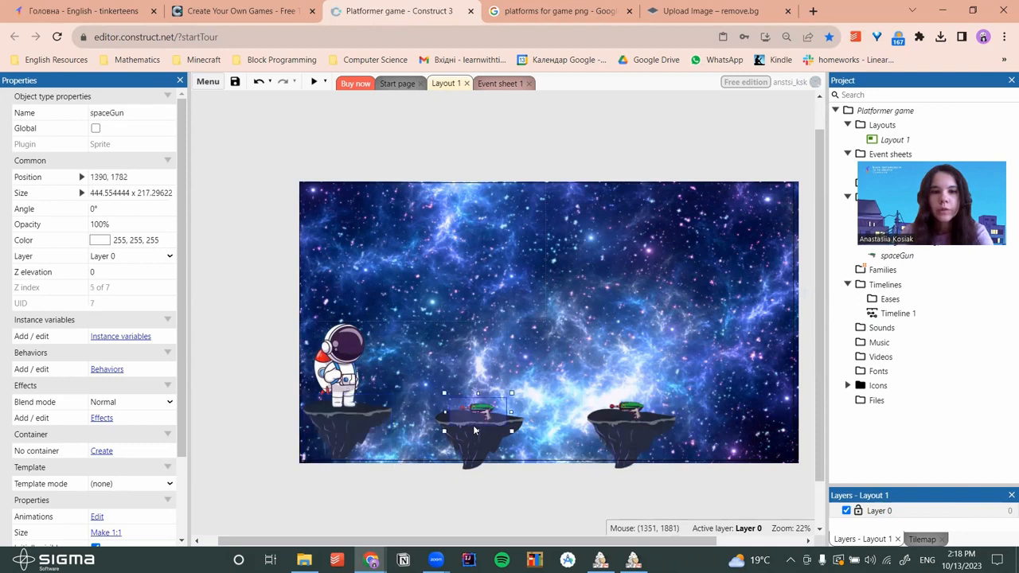
{"action": "left_click", "coordinate": [340, 430]}
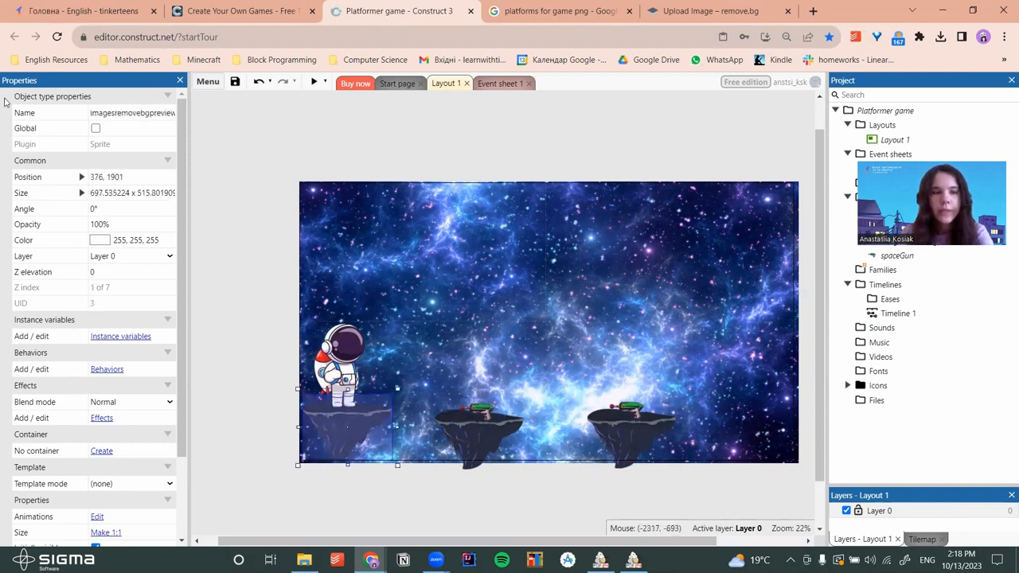
Rename the floating-island object to Platform
{"action": "left_click", "coordinate": [138, 113]}
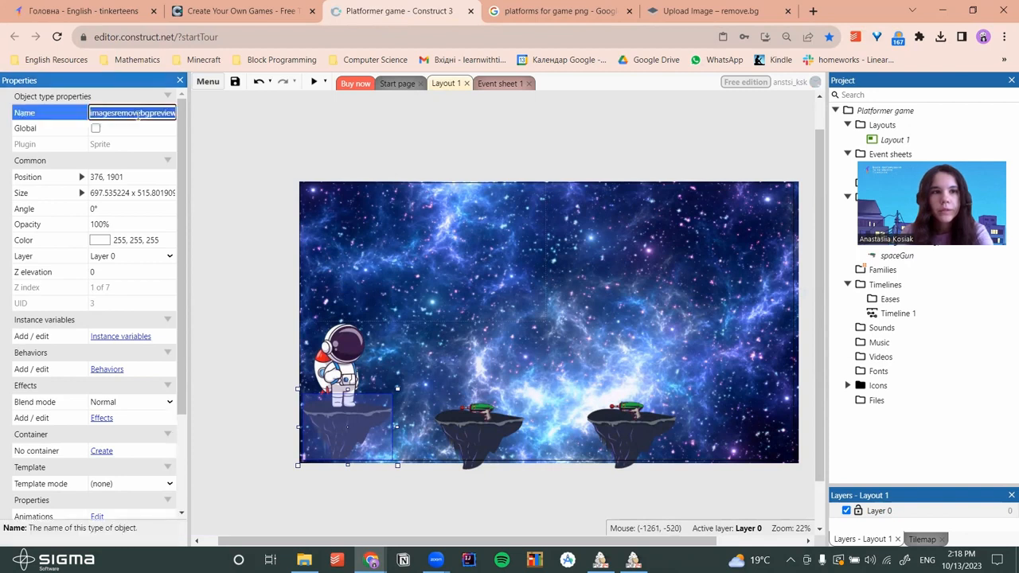
{"action": "key", "text": "BackSpace"}
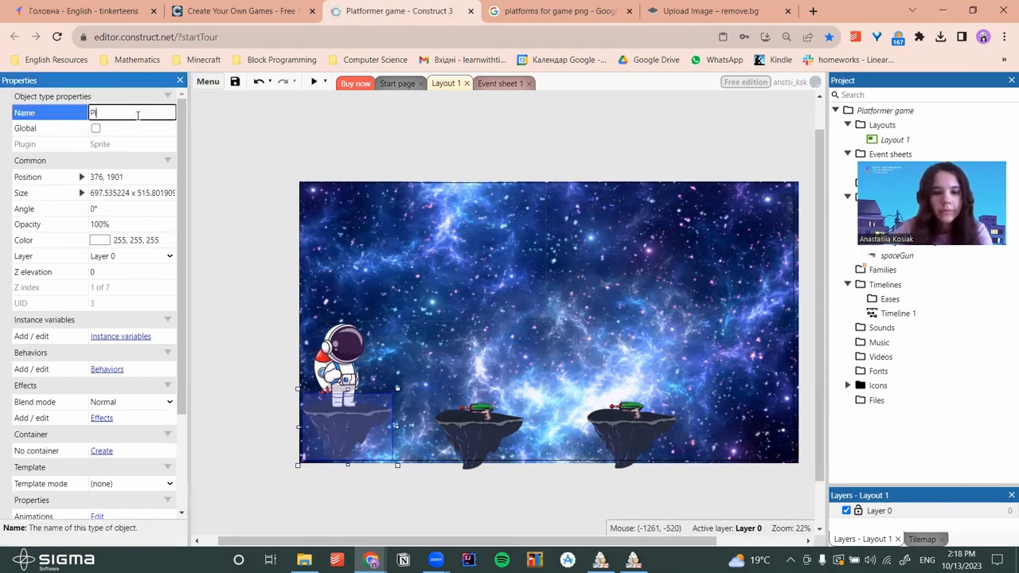
{"action": "type", "text": "Platform"}
{"action": "left_click", "coordinate": [319, 151]}
{"action": "left_click", "coordinate": [357, 419]}
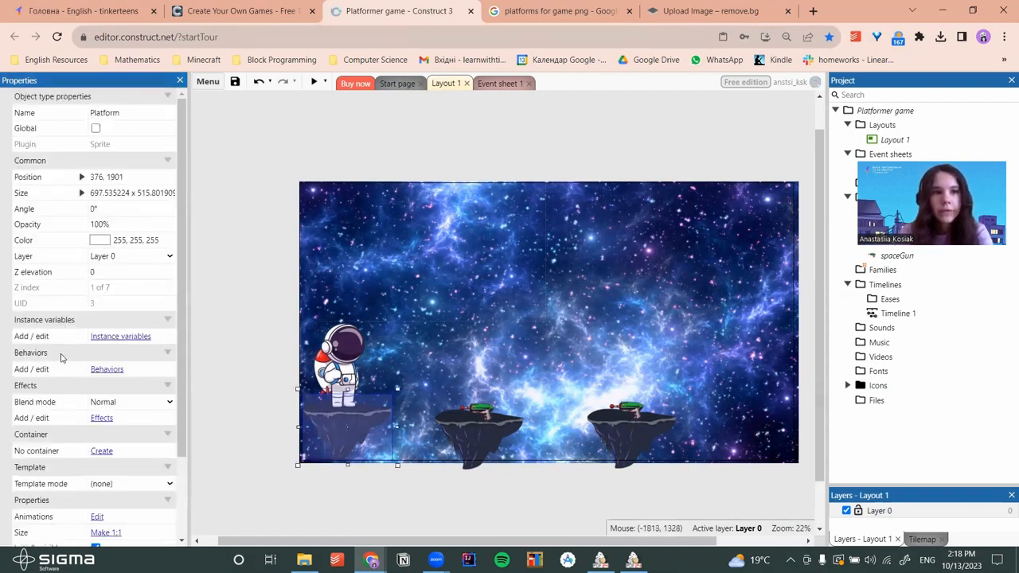
Add a Solid behavior to the Platform object and launch a game preview
{"action": "left_click", "coordinate": [113, 370]}
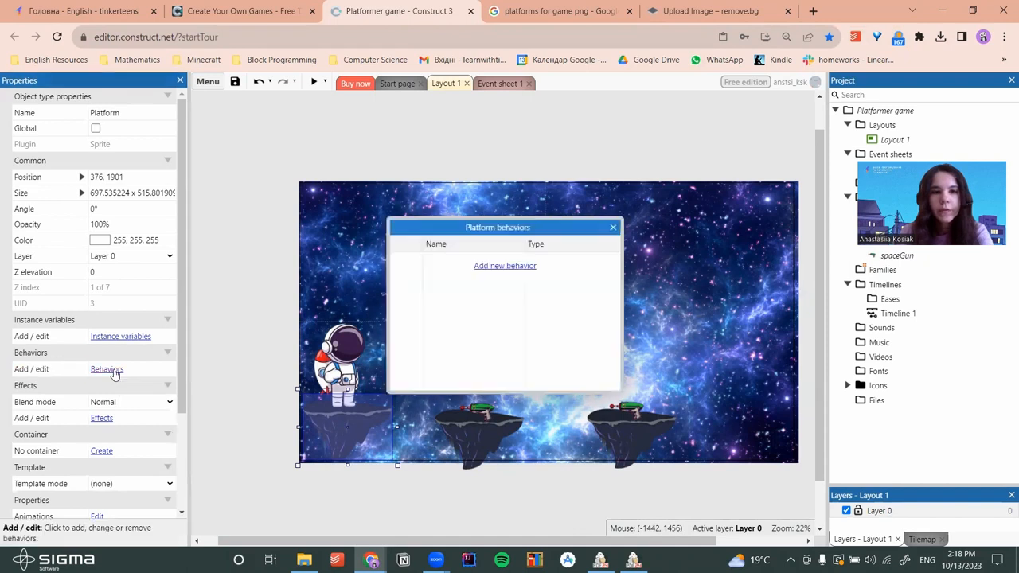
{"action": "left_click", "coordinate": [510, 267]}
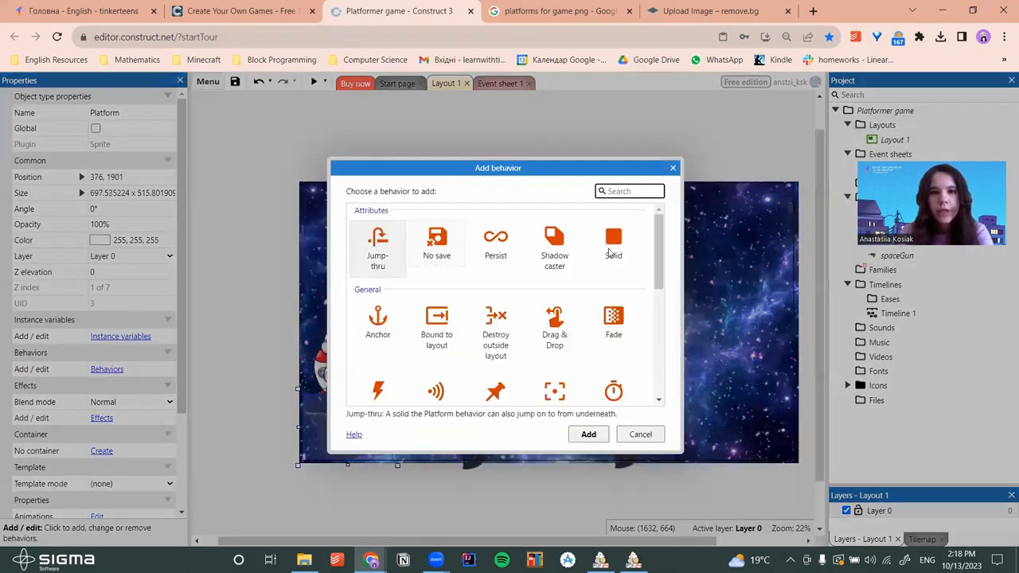
{"action": "left_click", "coordinate": [612, 241]}
{"action": "left_click", "coordinate": [593, 432]}
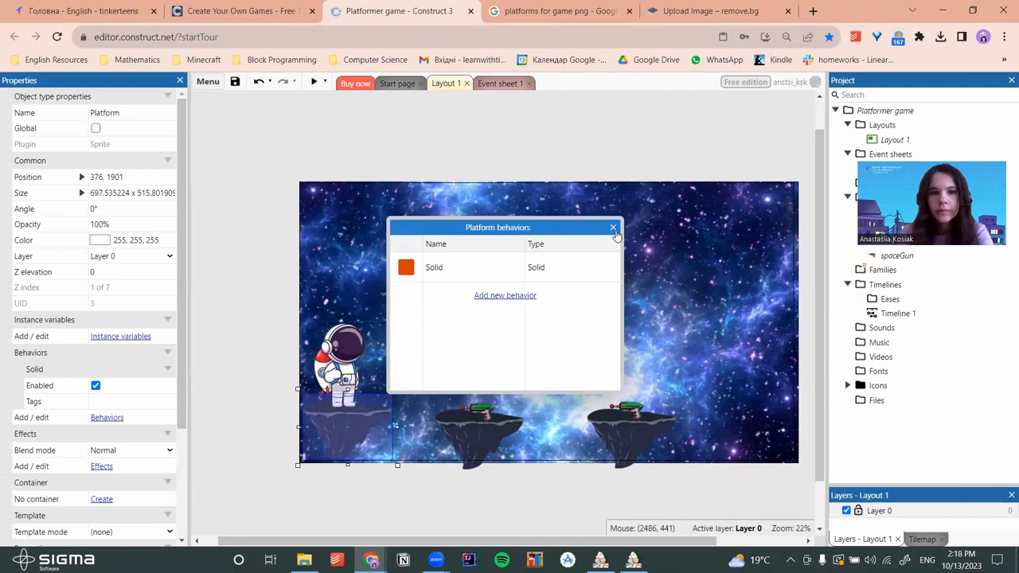
{"action": "left_click", "coordinate": [615, 231]}
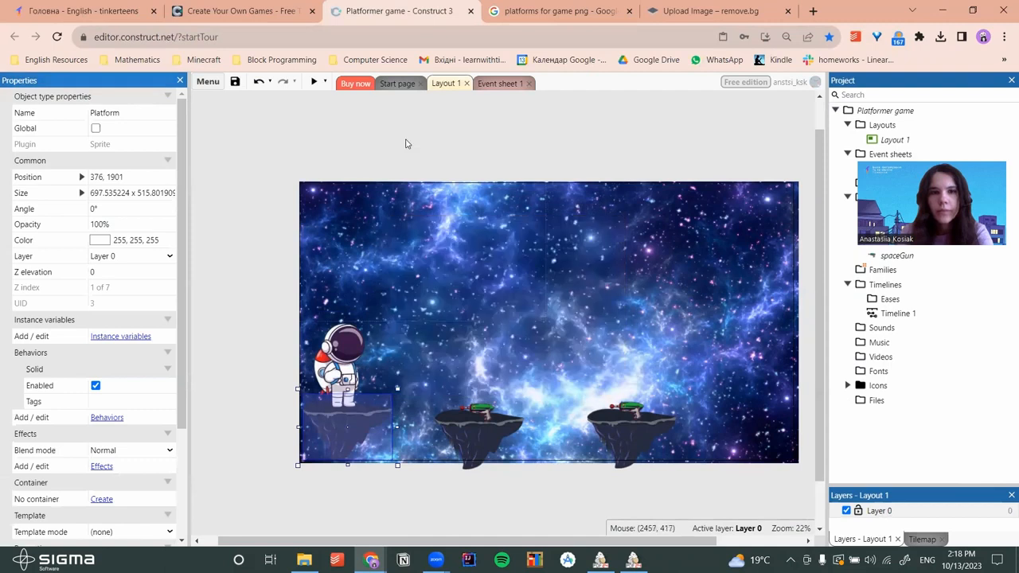
{"action": "left_click", "coordinate": [315, 82]}
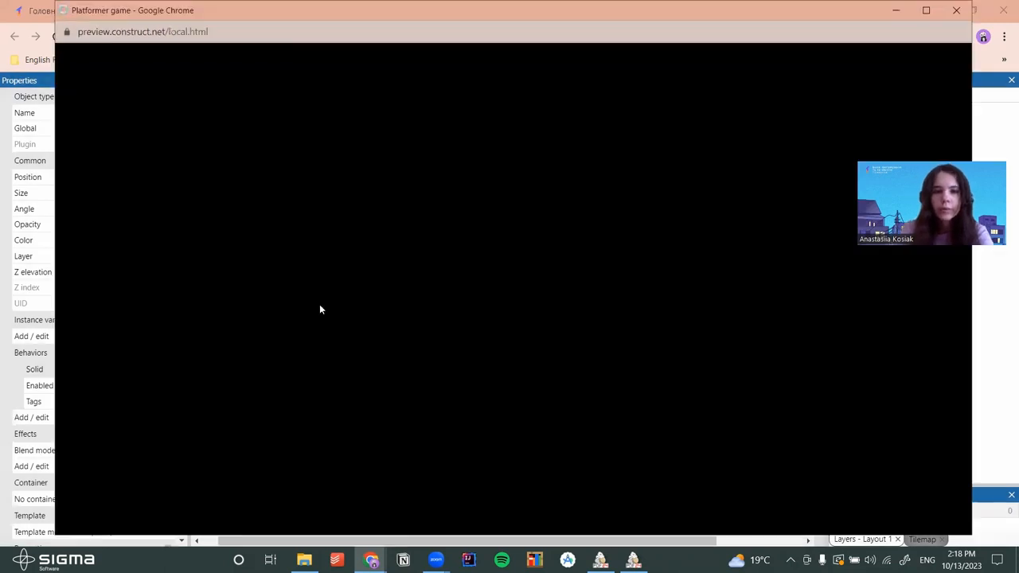
Walk the astronaut right across the islands and back left, then close the preview
{"action": "key", "text": "Right"}
{"action": "key", "text": "Left"}
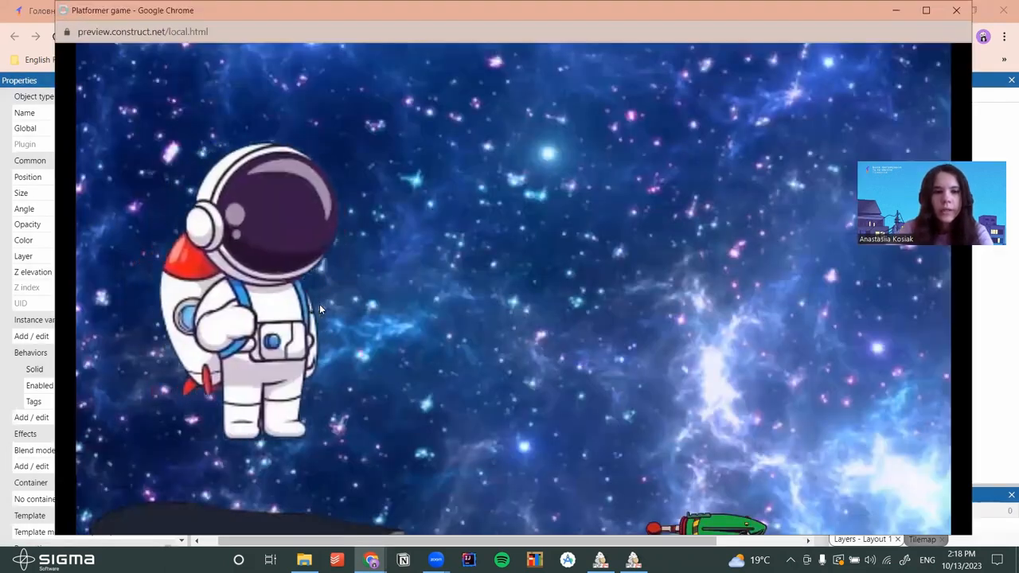
{"action": "key", "text": "Right"}
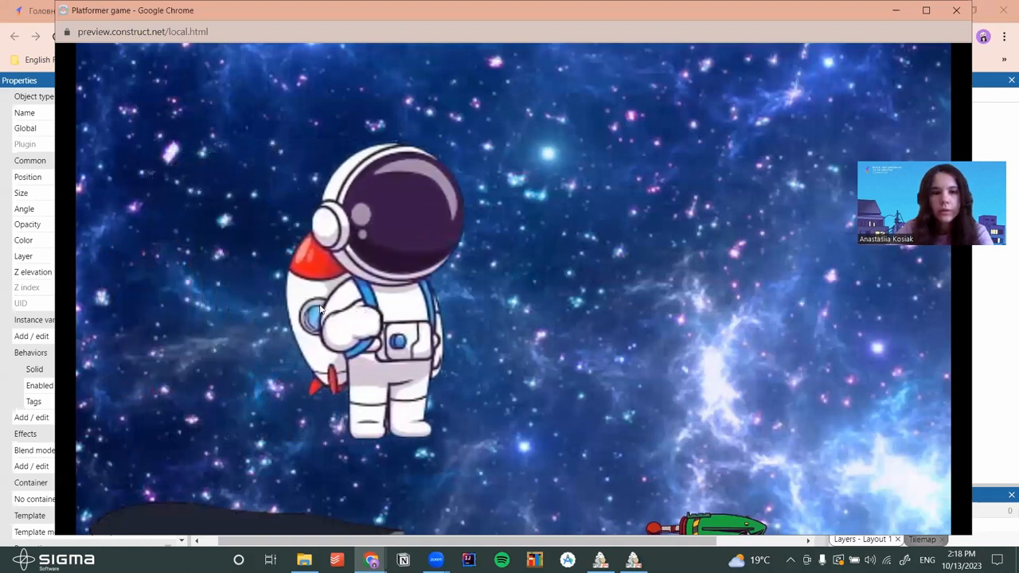
{"action": "key", "text": "Right"}
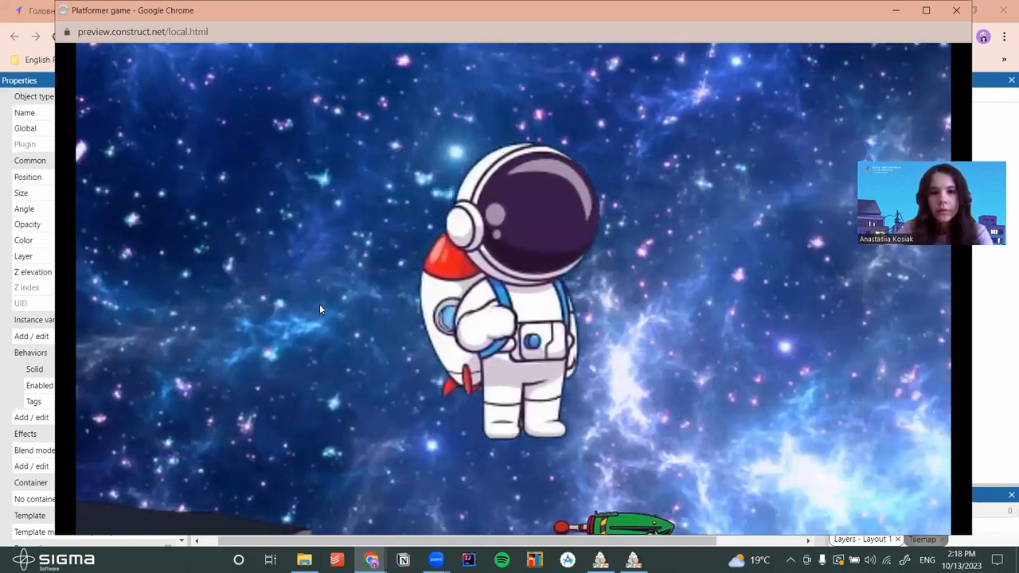
{"action": "key", "text": "Right"}
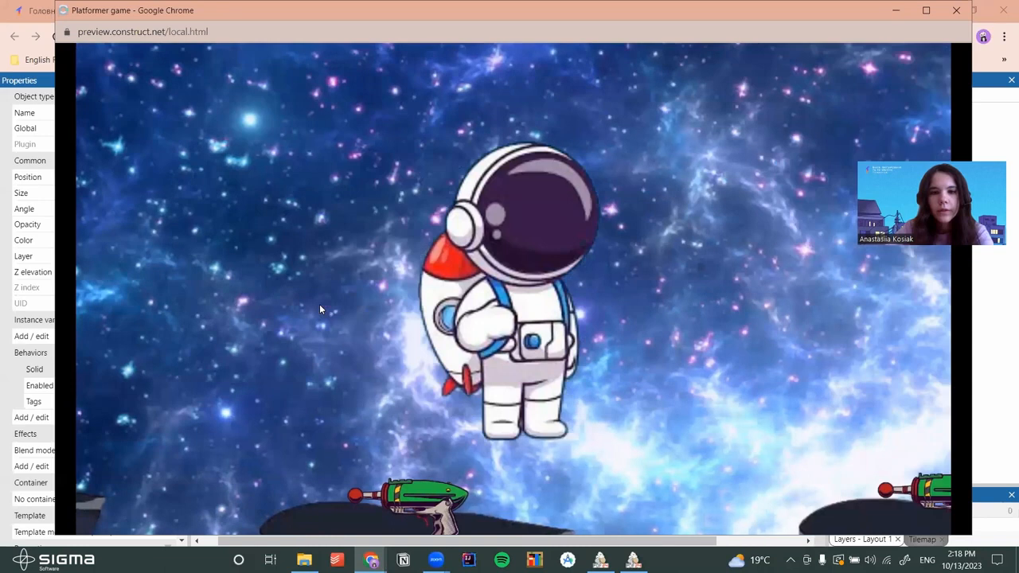
{"action": "key", "text": "Right"}
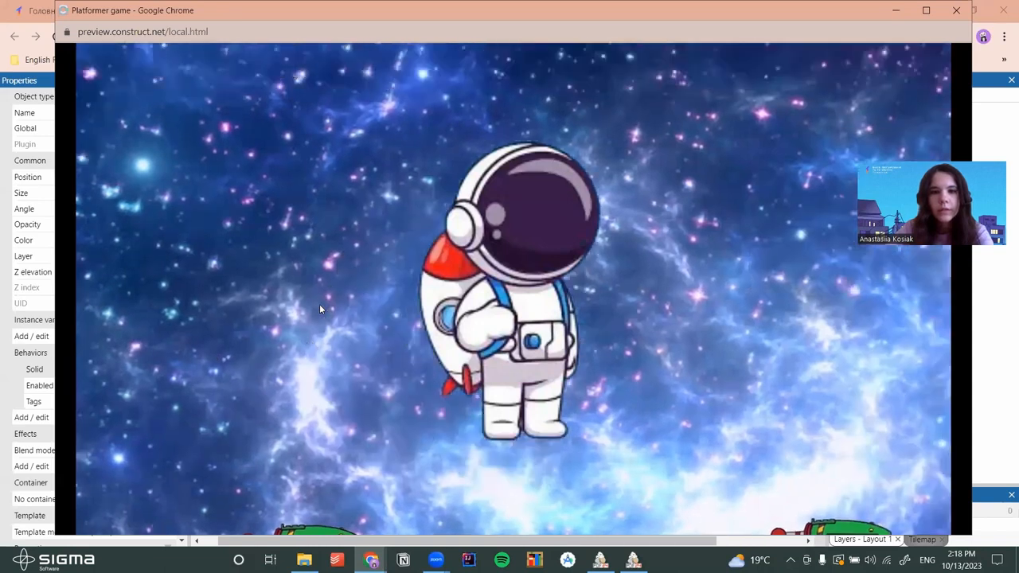
{"action": "key", "text": "Right"}
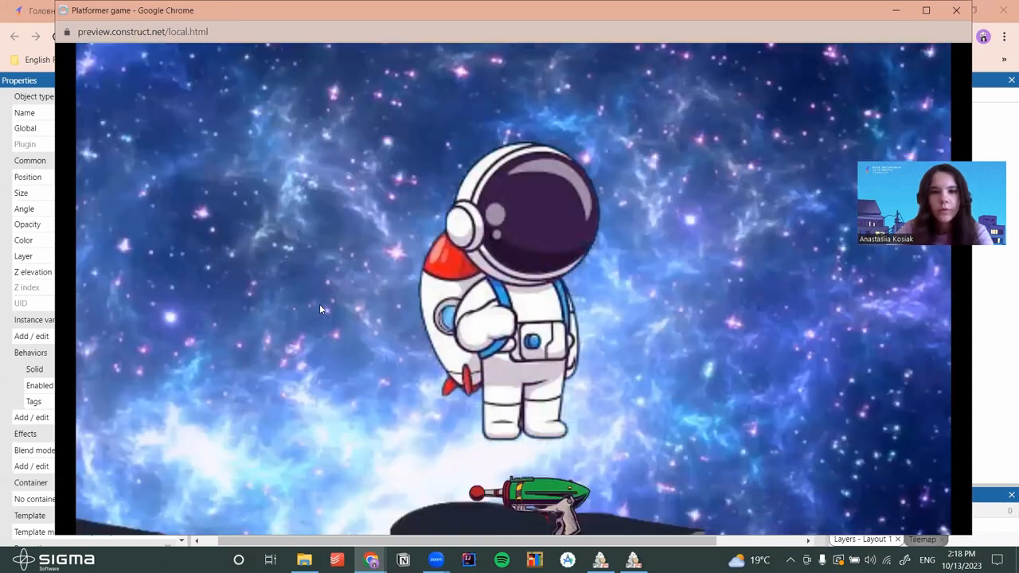
{"action": "key", "text": "Left"}
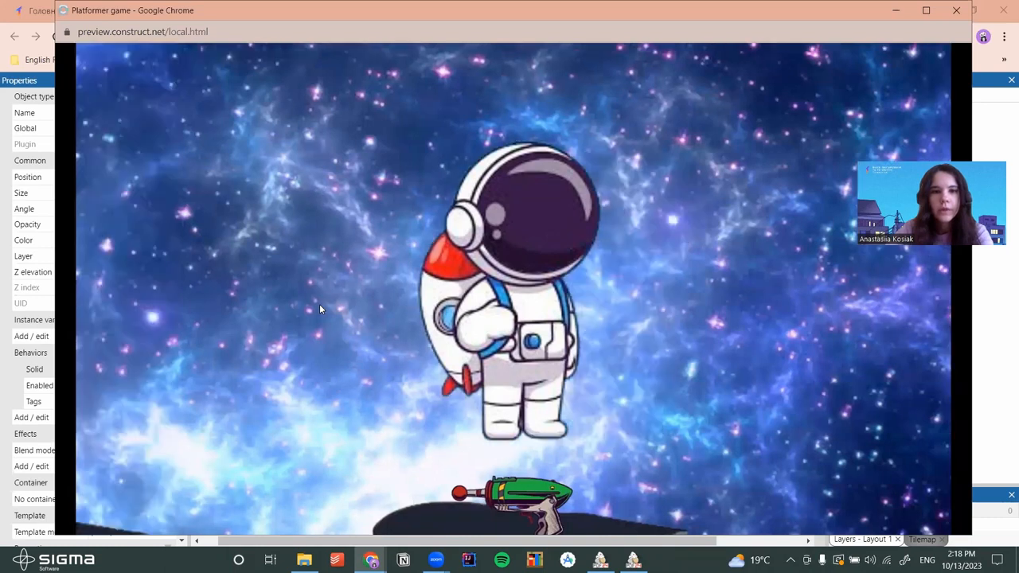
{"action": "key", "text": "Left"}
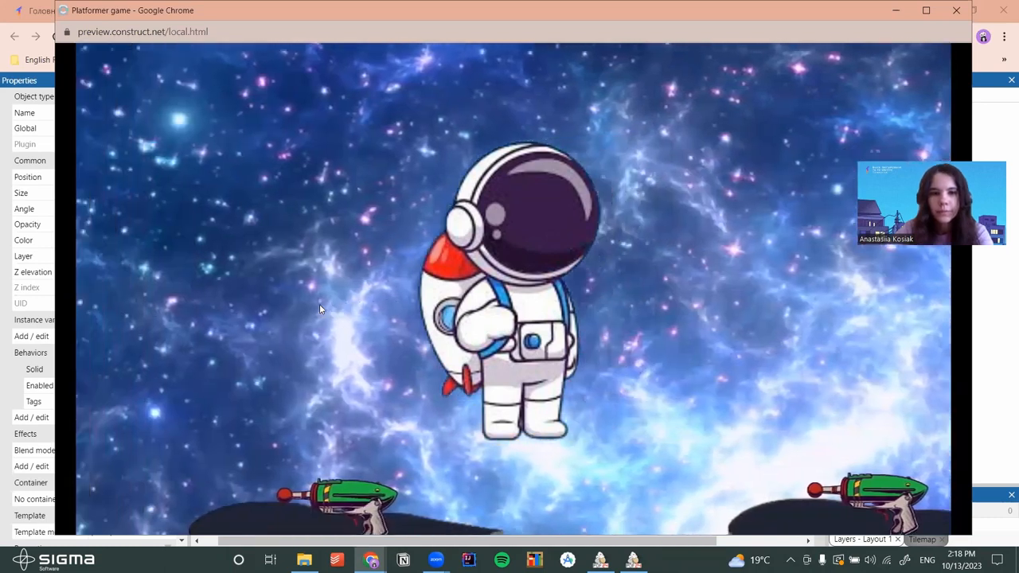
{"action": "key", "text": "Left"}
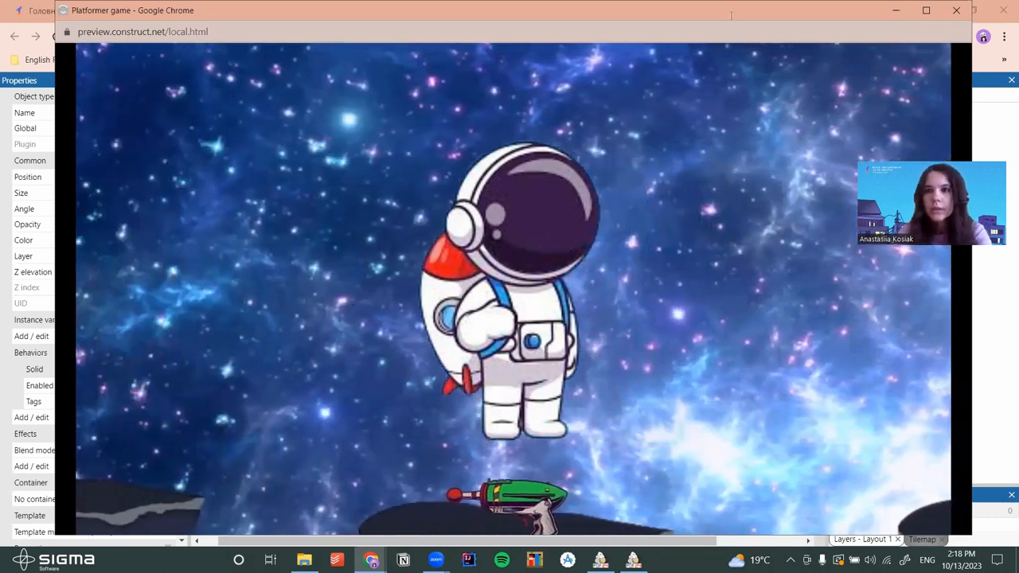
{"action": "left_click", "coordinate": [947, 14]}
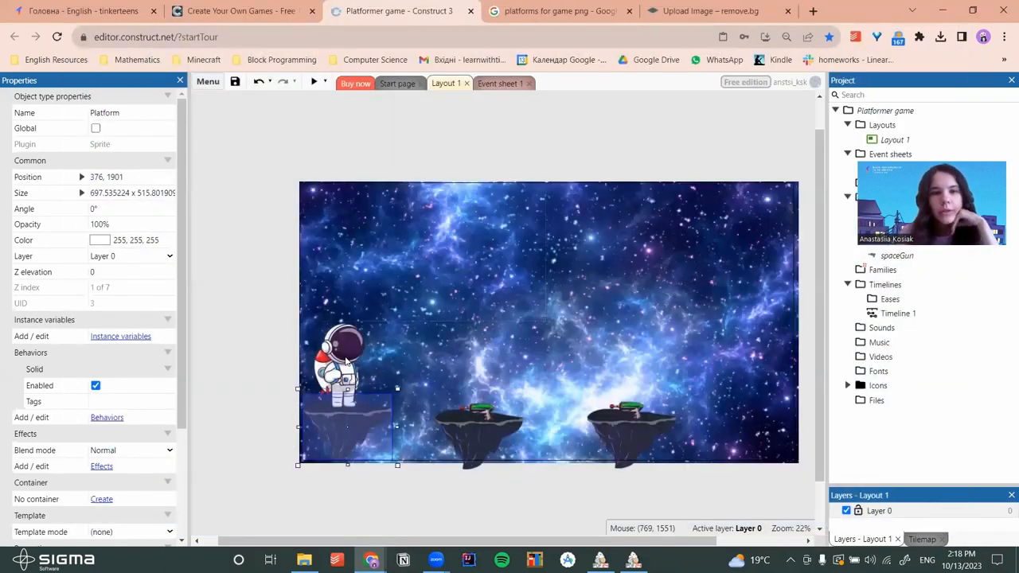
Open the astronaut in the image editor and pull the top and right collision points onto its body
{"action": "left_click", "coordinate": [346, 360]}
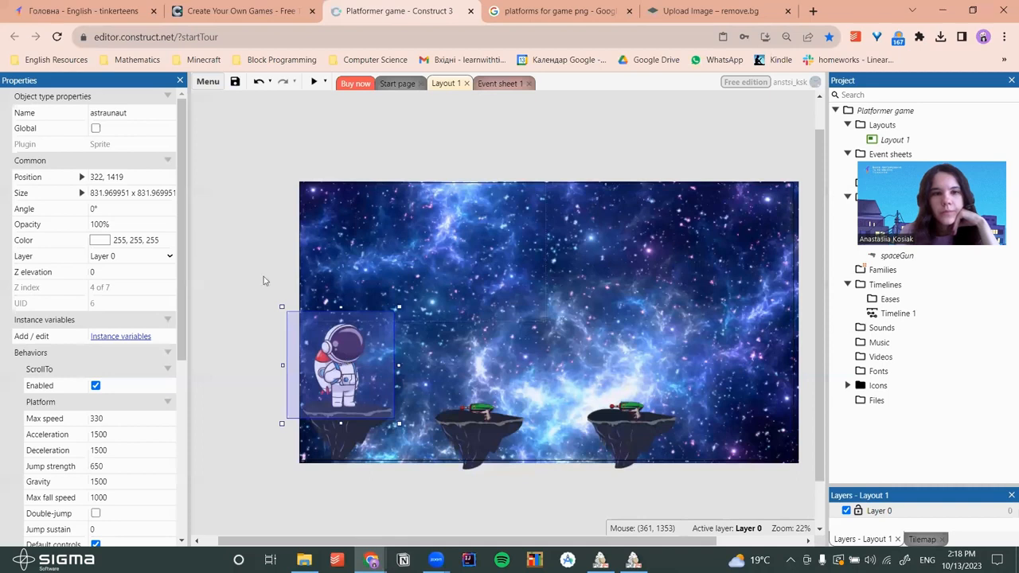
{"action": "double_click", "coordinate": [347, 362]}
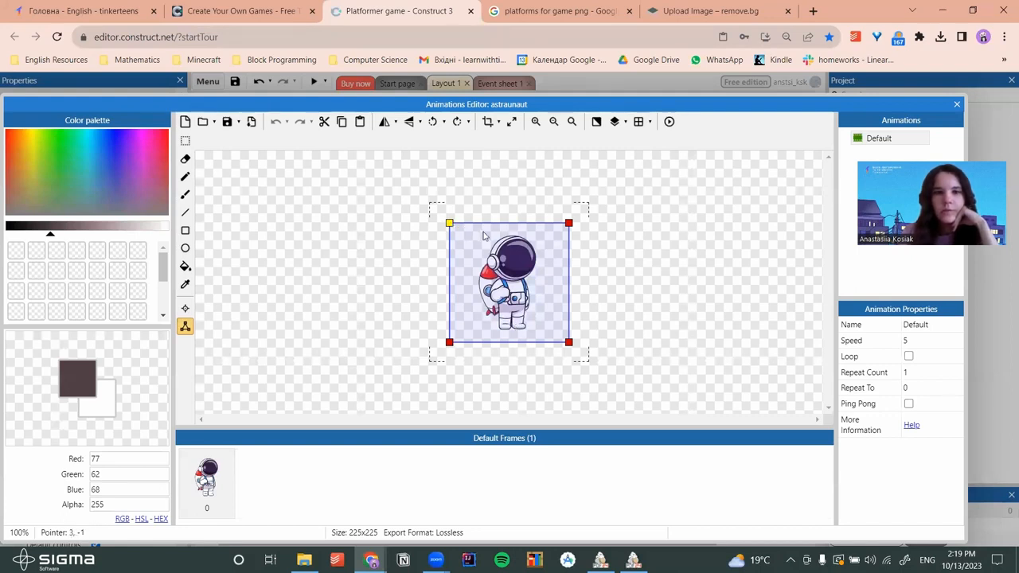
{"action": "left_click_drag", "start_coordinate": [448, 226], "coordinate": [496, 237]}
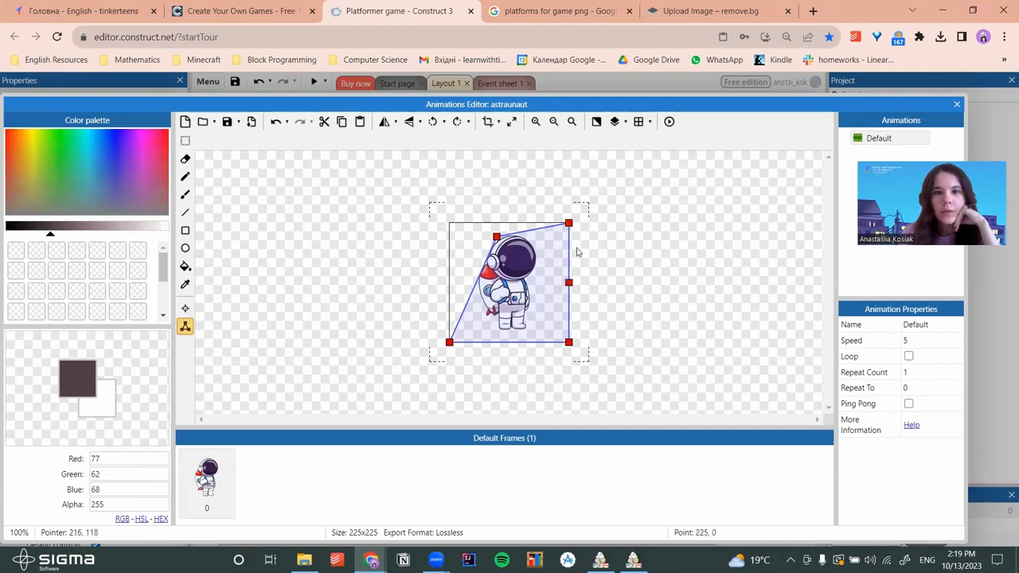
{"action": "left_click_drag", "start_coordinate": [569, 224], "coordinate": [531, 237]}
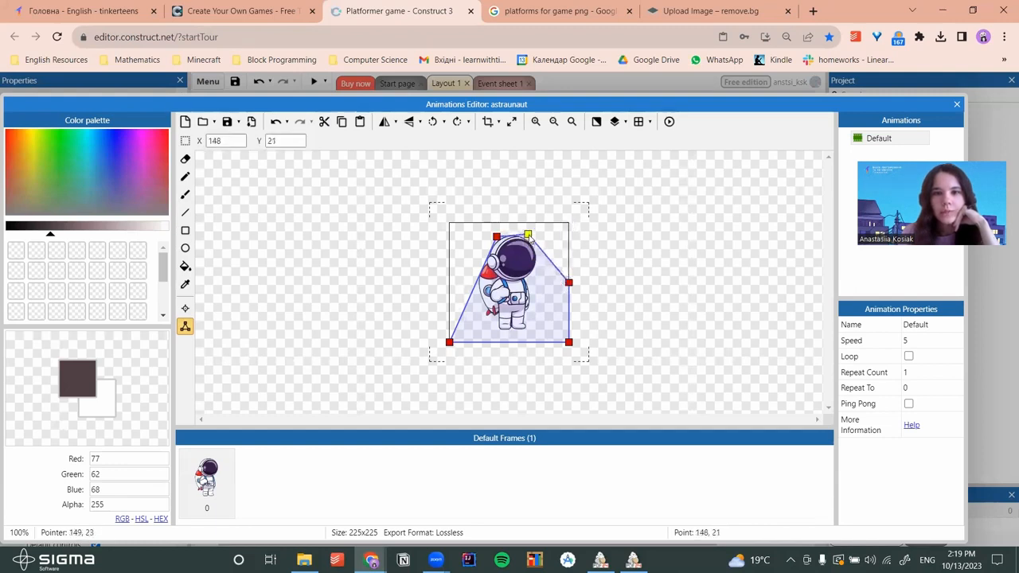
{"action": "left_click_drag", "start_coordinate": [569, 284], "coordinate": [538, 261]}
{"action": "left_click_drag", "start_coordinate": [553, 301], "coordinate": [530, 278]}
{"action": "left_click_drag", "start_coordinate": [570, 344], "coordinate": [531, 334]}
Fit the left and bottom collision points to the astronaut's back and feet, then close the editor
{"action": "left_click_drag", "start_coordinate": [448, 342], "coordinate": [476, 278]}
{"action": "left_click", "coordinate": [483, 290]}
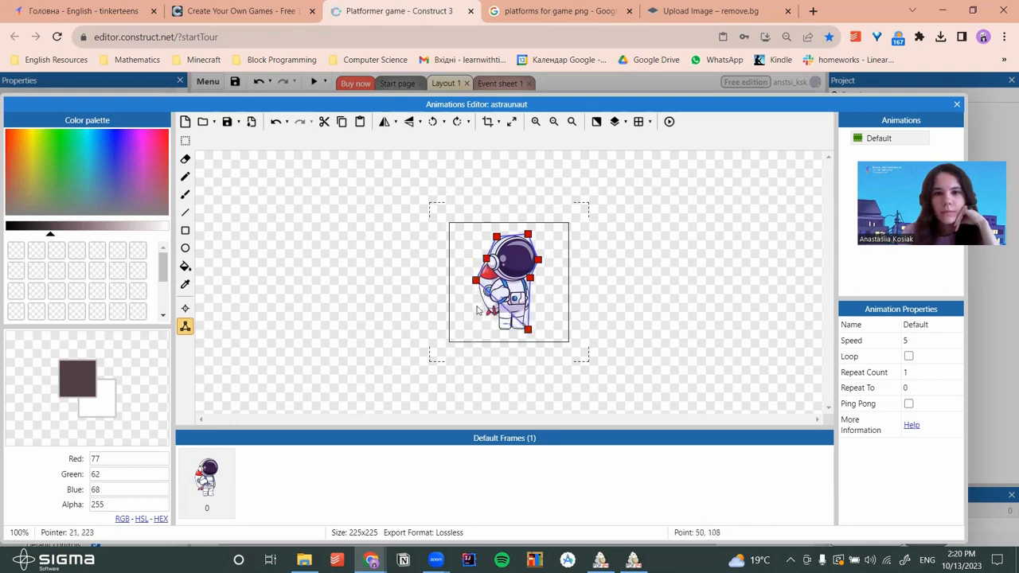
{"action": "left_click_drag", "start_coordinate": [476, 280], "coordinate": [496, 332]}
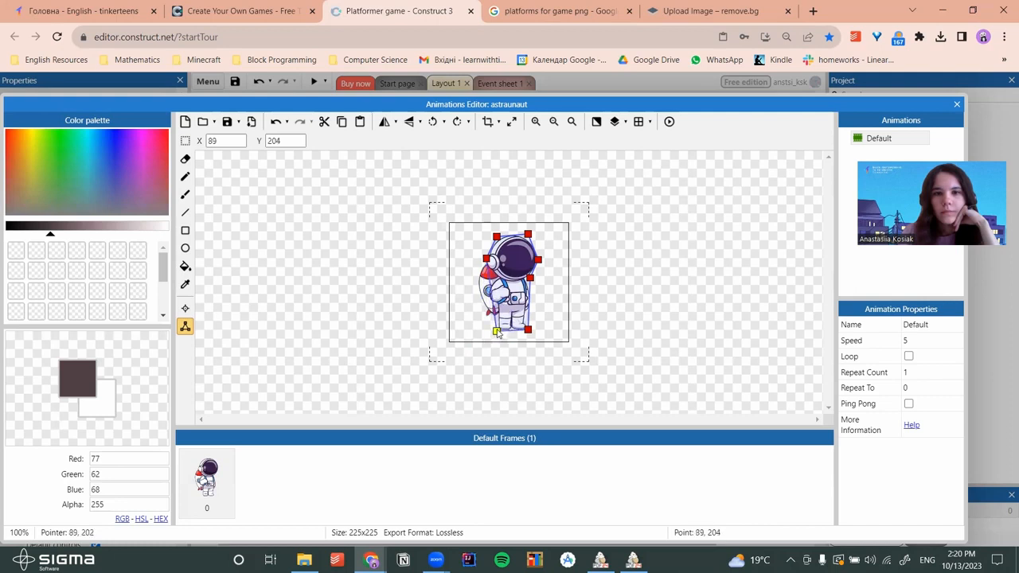
{"action": "left_click_drag", "start_coordinate": [486, 259], "coordinate": [475, 285]}
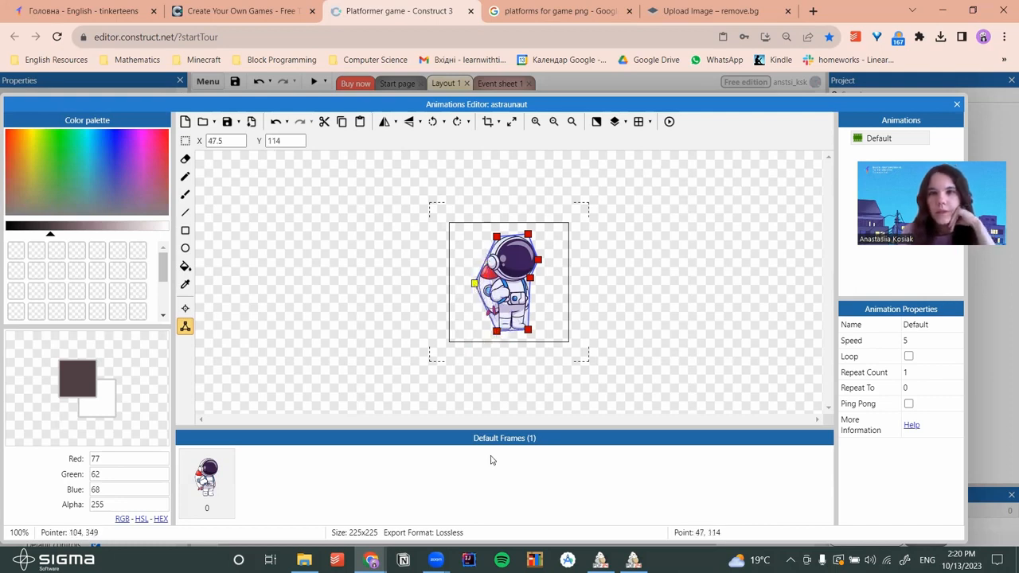
{"action": "left_click", "coordinate": [956, 104]}
Fit the platform's collision polygon top edge and left side to the floating island
{"action": "double_click", "coordinate": [334, 444]}
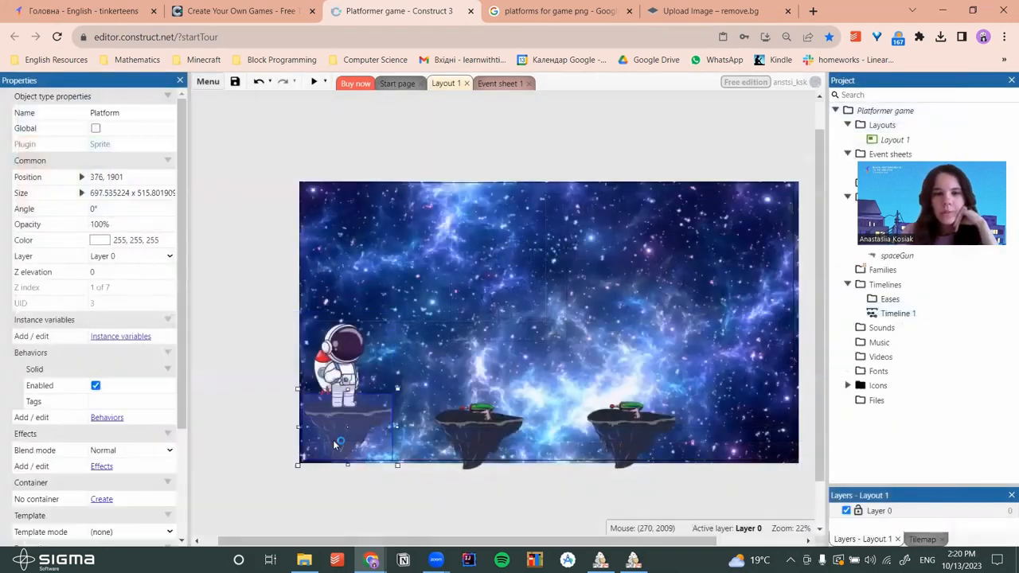
{"action": "left_click_drag", "start_coordinate": [372, 183], "coordinate": [371, 227]}
{"action": "left_click_drag", "start_coordinate": [648, 183], "coordinate": [647, 228]}
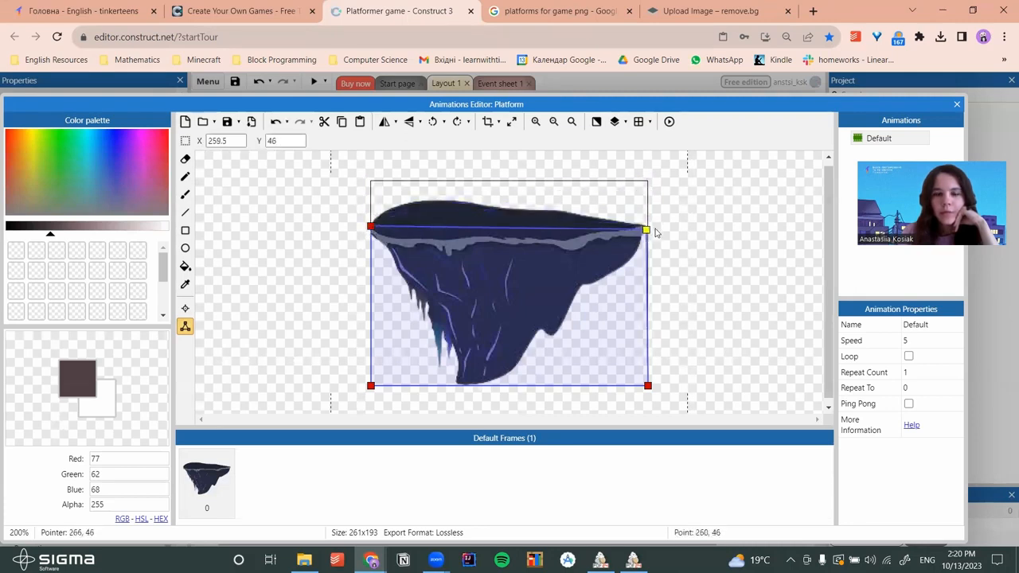
{"action": "double_click", "coordinate": [371, 386]}
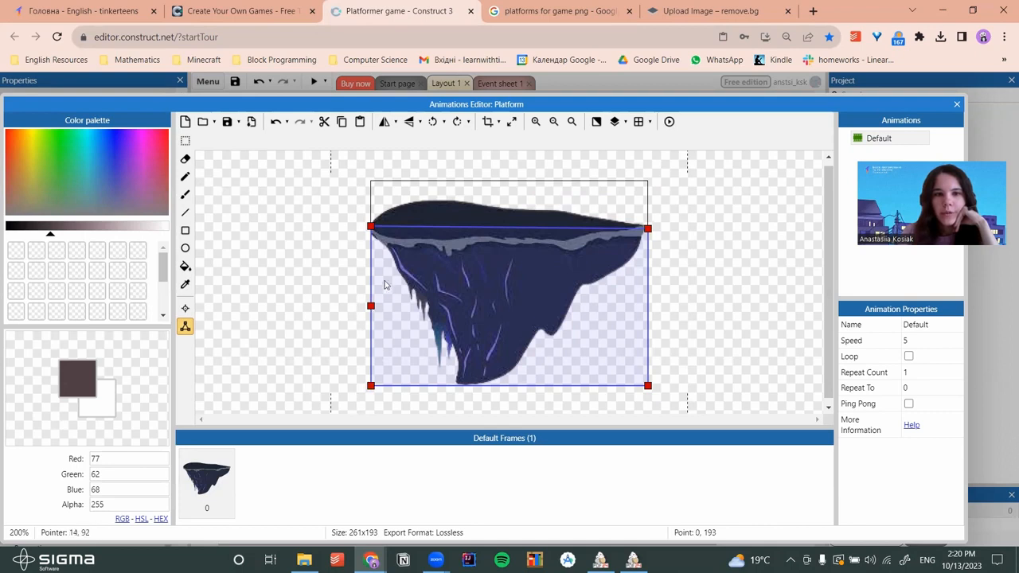
{"action": "left_click_drag", "start_coordinate": [371, 306], "coordinate": [408, 282]}
{"action": "left_click_drag", "start_coordinate": [371, 387], "coordinate": [461, 385]}
{"action": "double_click", "coordinate": [460, 359]}
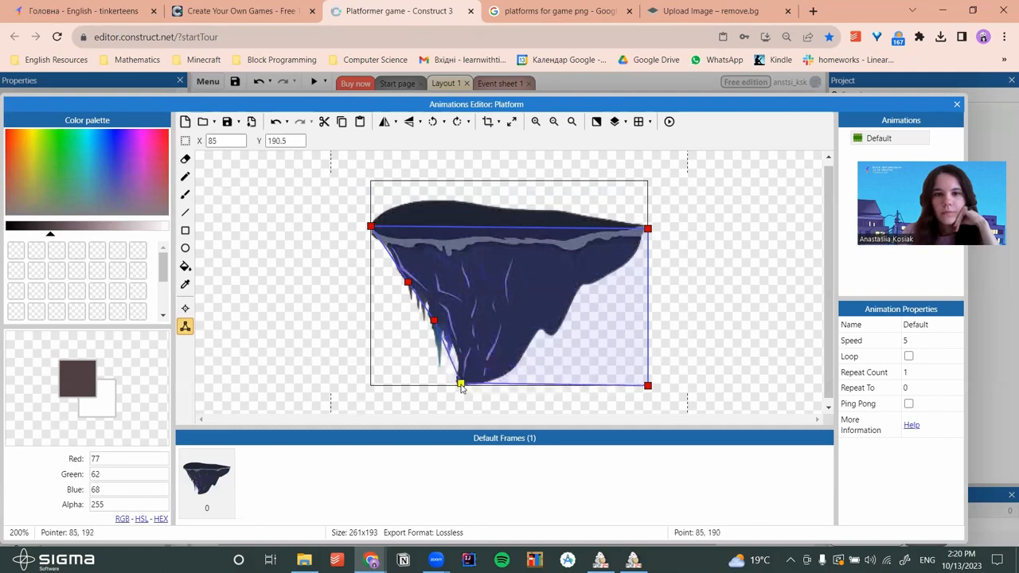
Add and fit collision points along the island's bottom and lower-right underside
{"action": "left_click", "coordinate": [647, 387]}
{"action": "double_click", "coordinate": [554, 385]}
{"action": "left_click_drag", "start_coordinate": [555, 387], "coordinate": [556, 337]}
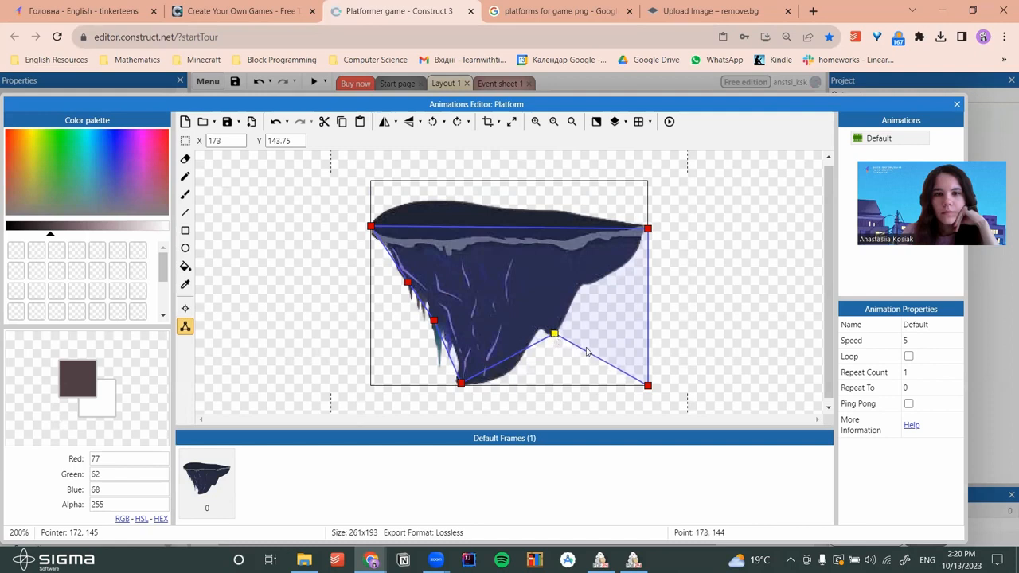
{"action": "left_click", "coordinate": [650, 387]}
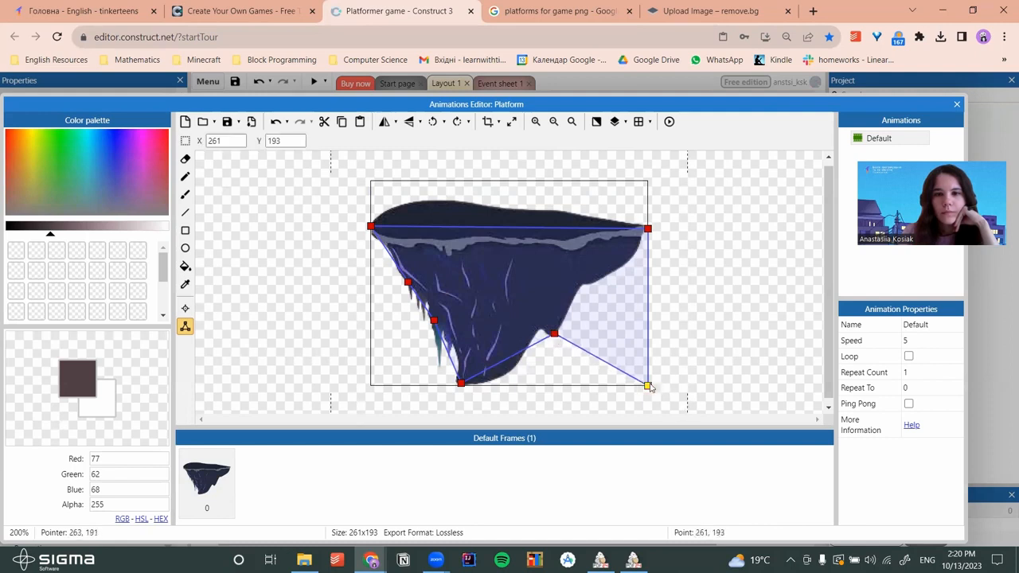
{"action": "double_click", "coordinate": [601, 360]}
{"action": "left_click_drag", "start_coordinate": [601, 360], "coordinate": [583, 294]}
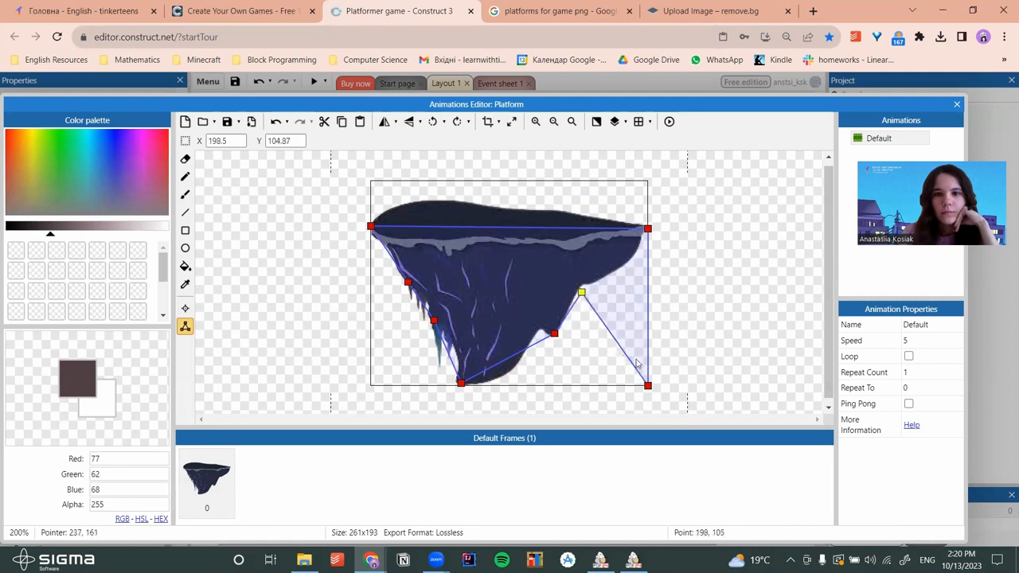
{"action": "left_click_drag", "start_coordinate": [647, 385], "coordinate": [631, 269]}
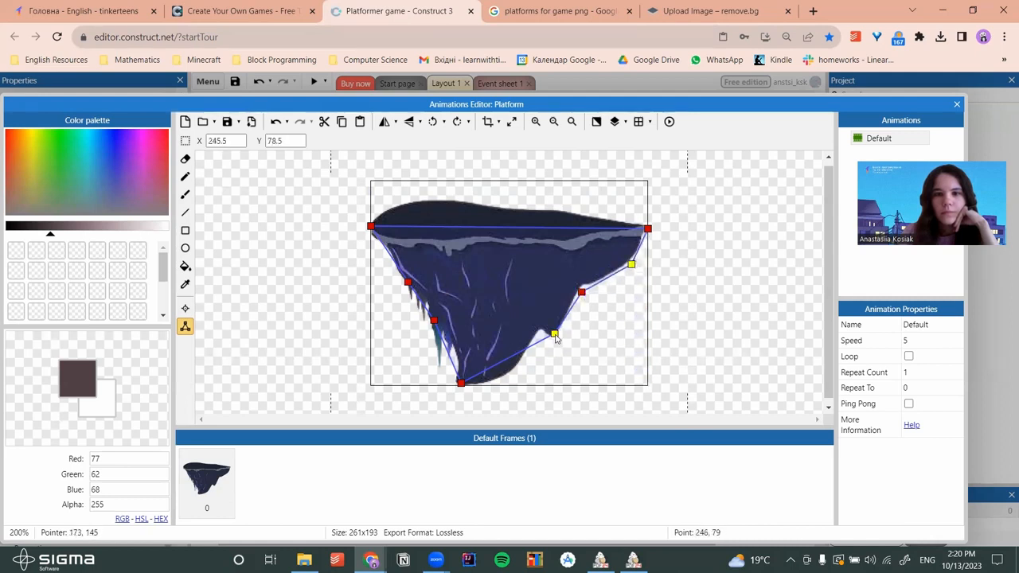
Add two more underside points, close the image editor and launch a game preview
{"action": "double_click", "coordinate": [507, 359]}
{"action": "left_click_drag", "start_coordinate": [510, 360], "coordinate": [501, 384]}
{"action": "double_click", "coordinate": [554, 333]}
{"action": "left_click_drag", "start_coordinate": [527, 357], "coordinate": [539, 333]}
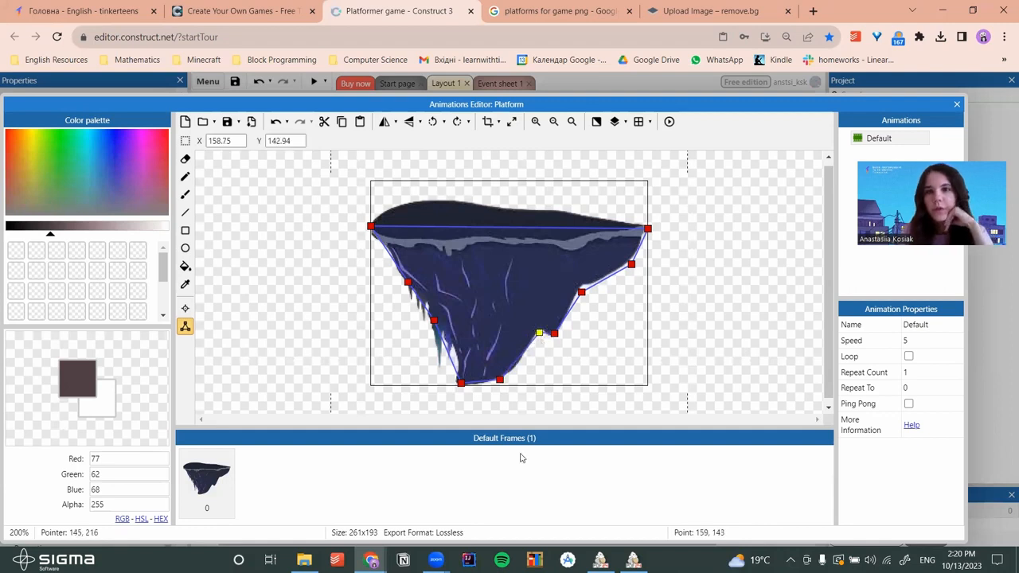
{"action": "left_click", "coordinate": [956, 105]}
{"action": "left_click", "coordinate": [314, 82]}
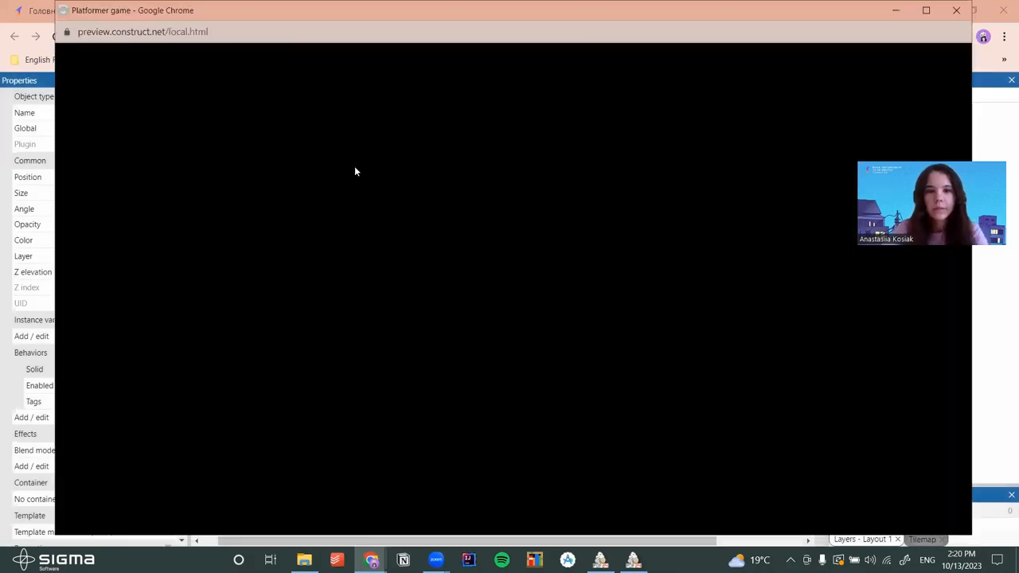
{"action": "key", "text": "Right"}
{"action": "key", "text": "Up"}
{"action": "key", "text": "Right"}
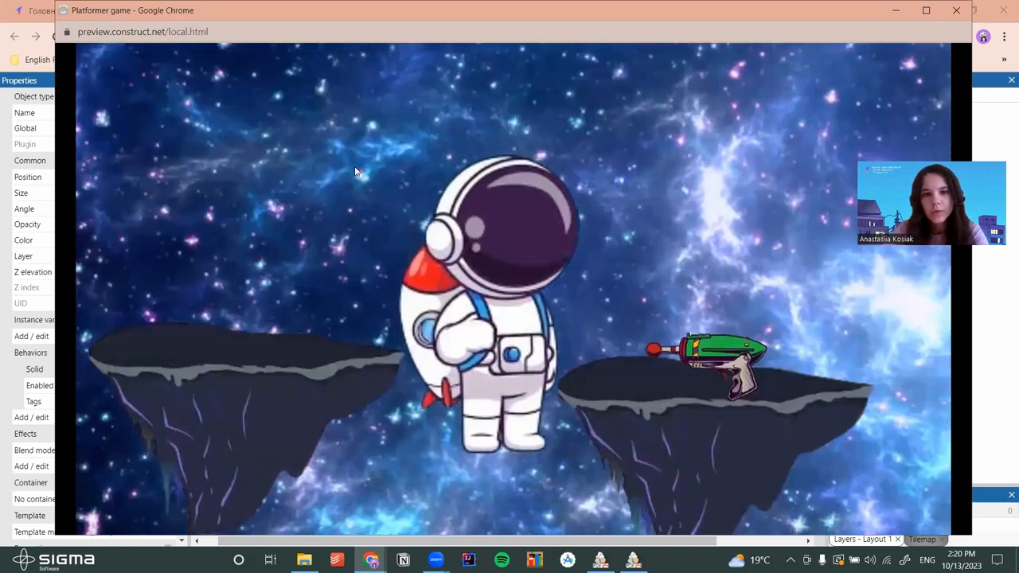
{"action": "key", "text": "Up"}
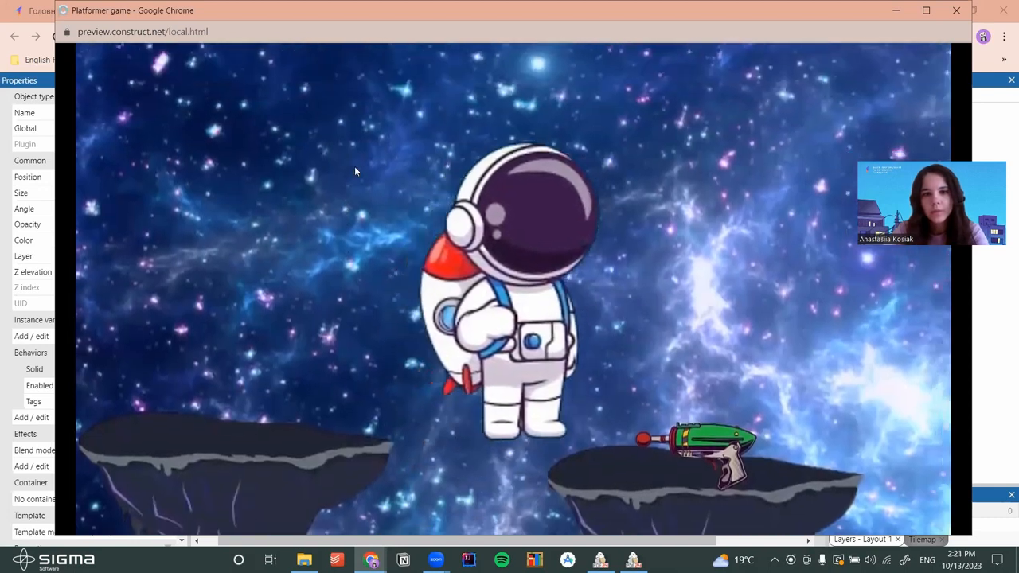
{"action": "key", "text": "Right"}
{"action": "key", "text": "Up"}
{"action": "key", "text": "Right"}
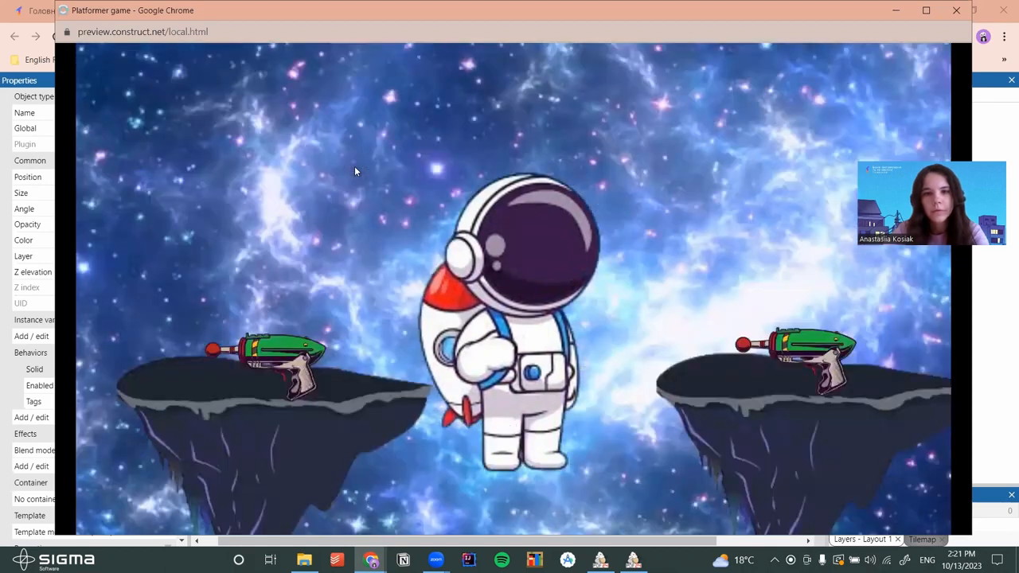
{"action": "key", "text": "Right"}
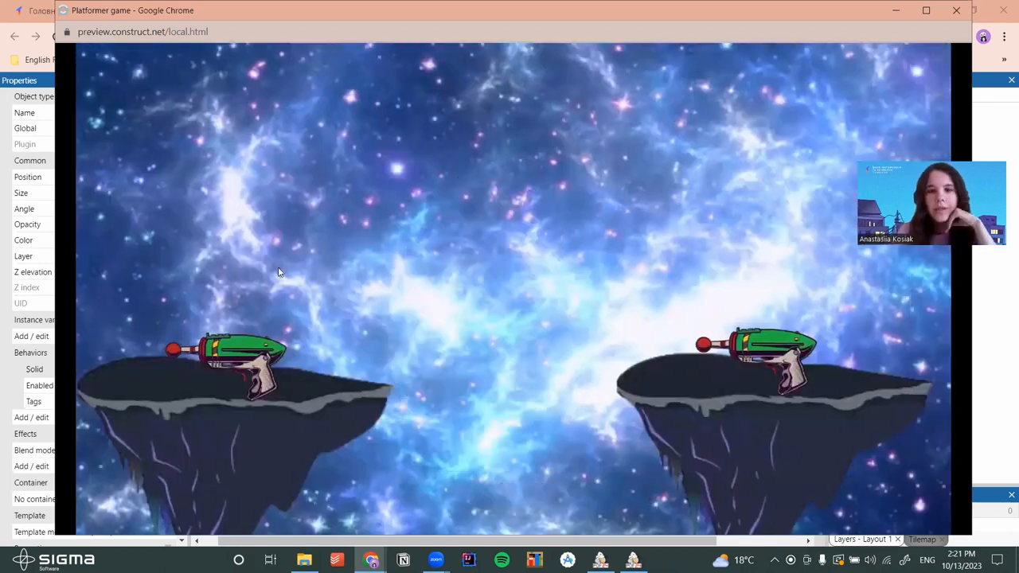
{"action": "left_click", "coordinate": [955, 11]}
{"action": "left_click", "coordinate": [342, 359]}
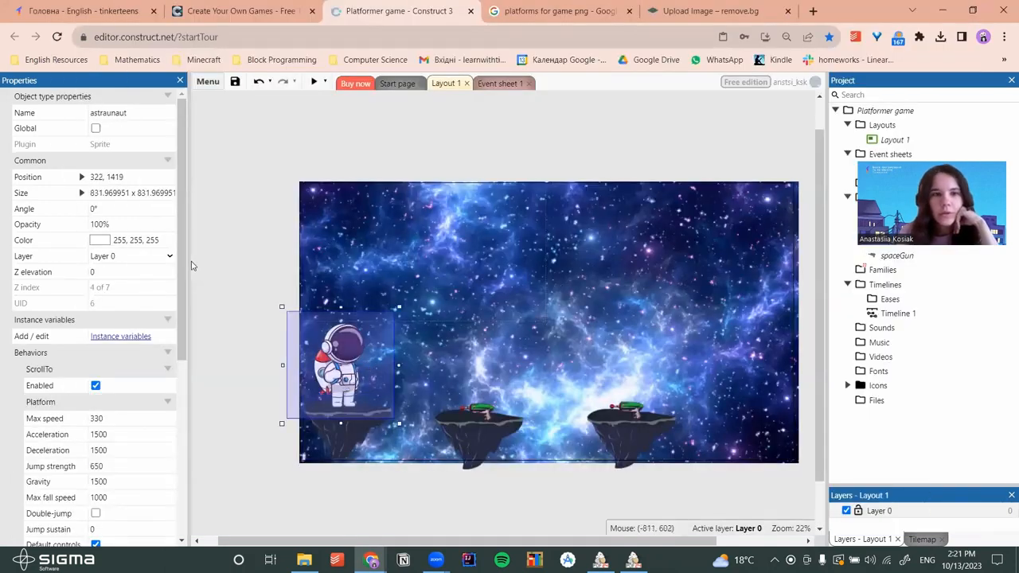
In the astronaut's Platform properties, enter Max speed 600 and Jump strength 800
{"action": "scroll", "coordinate": [172, 365], "scroll_direction": "down", "scroll_amount": 3}
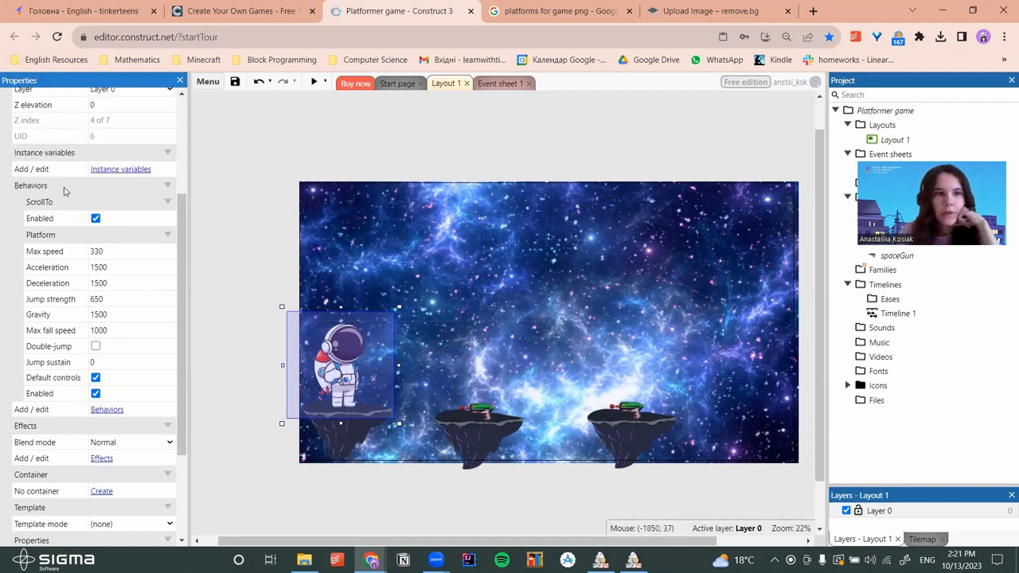
{"action": "left_click", "coordinate": [116, 250]}
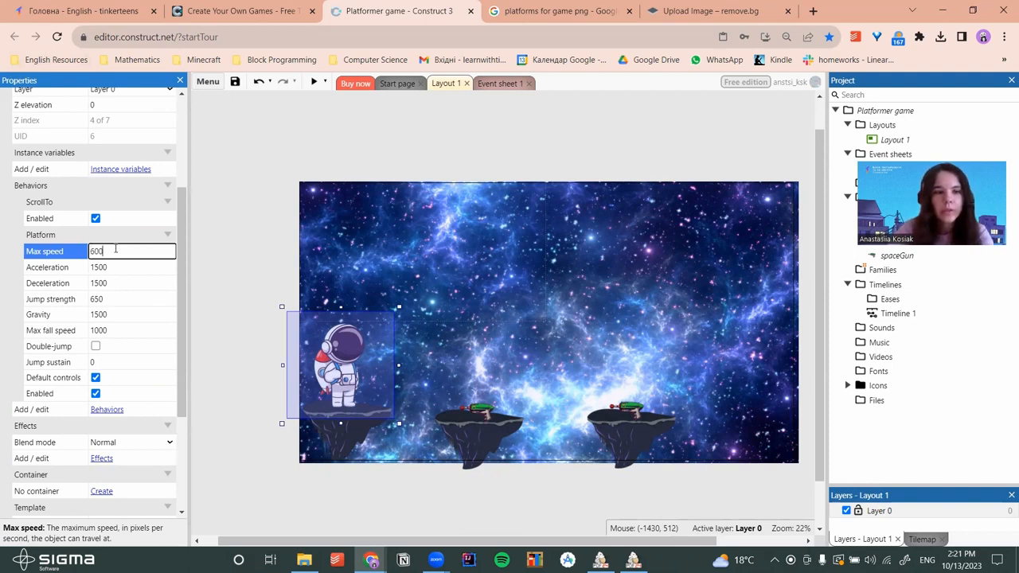
{"action": "key", "text": "Tab"}
{"action": "key", "text": "Tab"}
{"action": "key", "text": "Tab"}
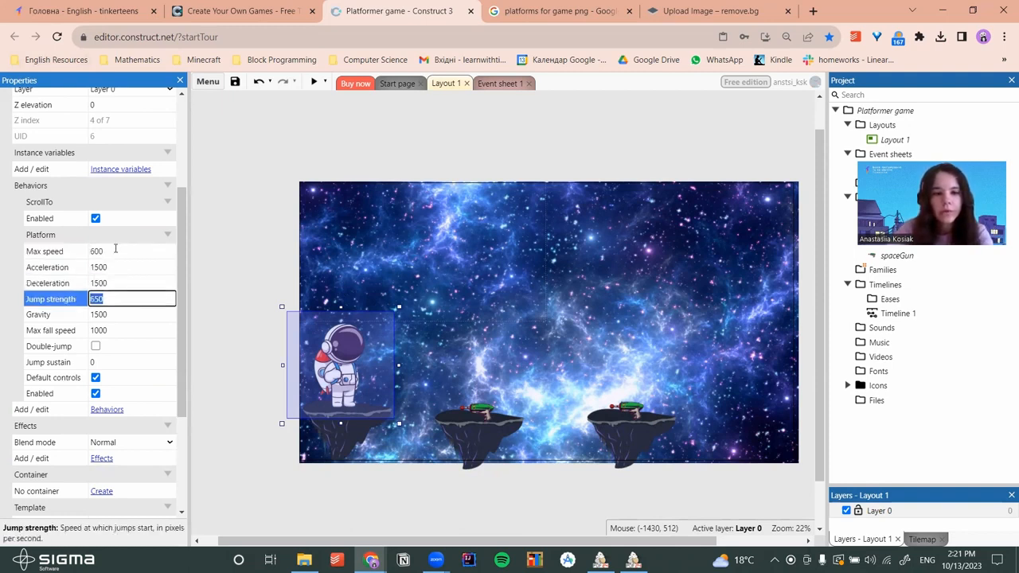
{"action": "type", "text": "800"}
Confirm the 800 jump strength, preview the game and jump the astronaut onto the gun platform
{"action": "key", "text": "Return"}
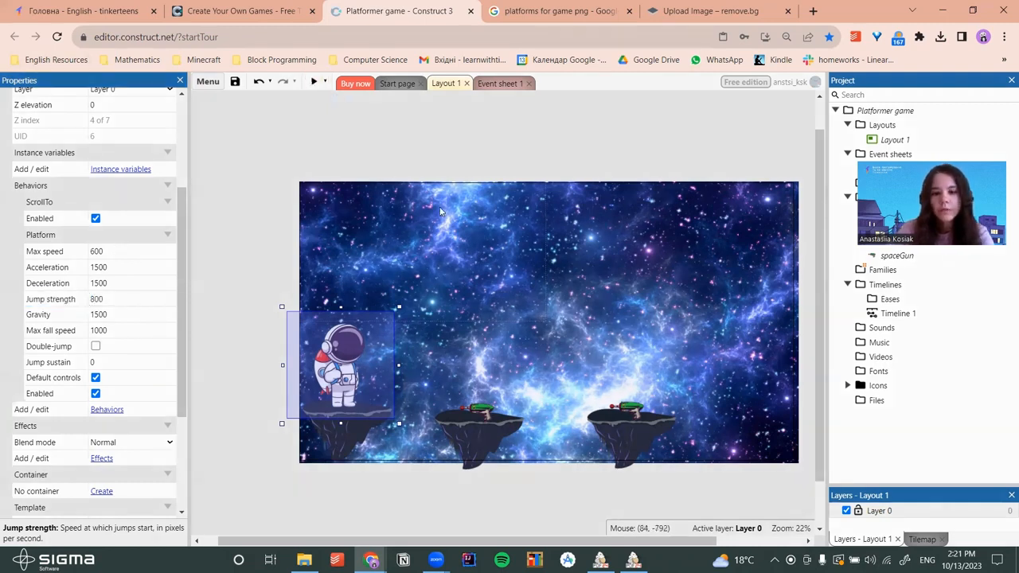
{"action": "key", "text": "F5"}
{"action": "key", "text": "Right"}
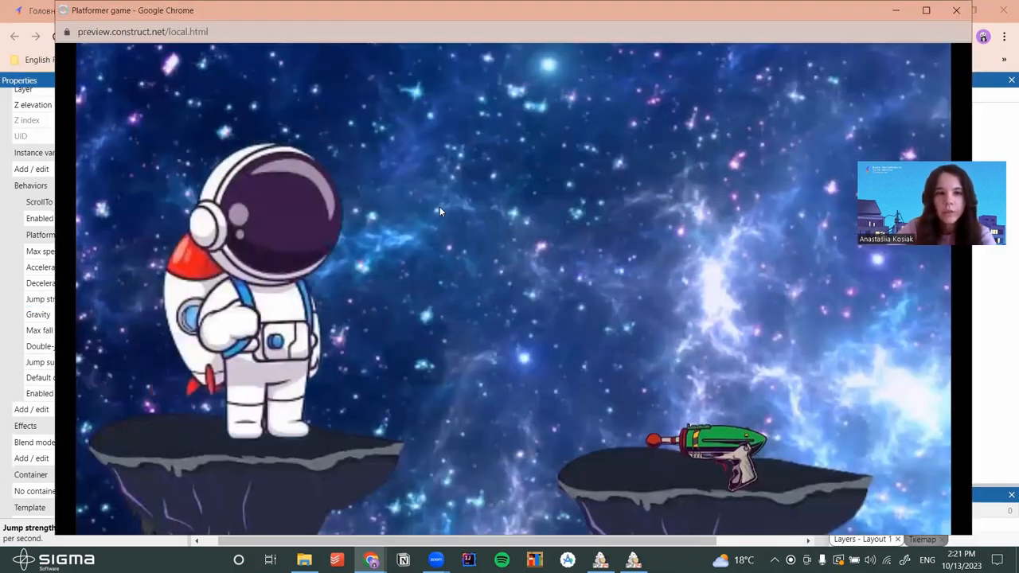
{"action": "key", "text": "Up"}
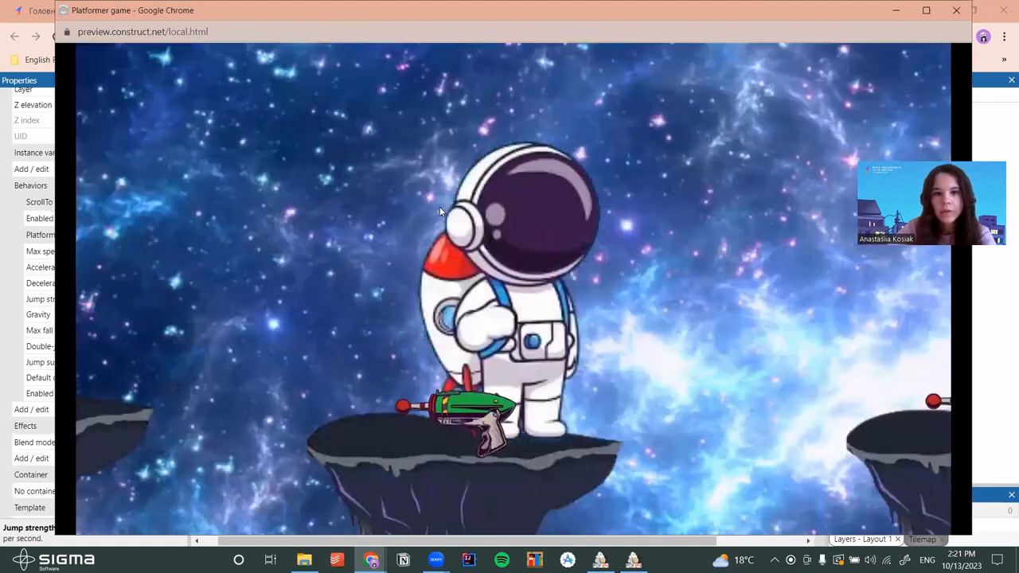
{"action": "key", "text": "Right"}
{"action": "key", "text": "Up"}
{"action": "key", "text": "Right"}
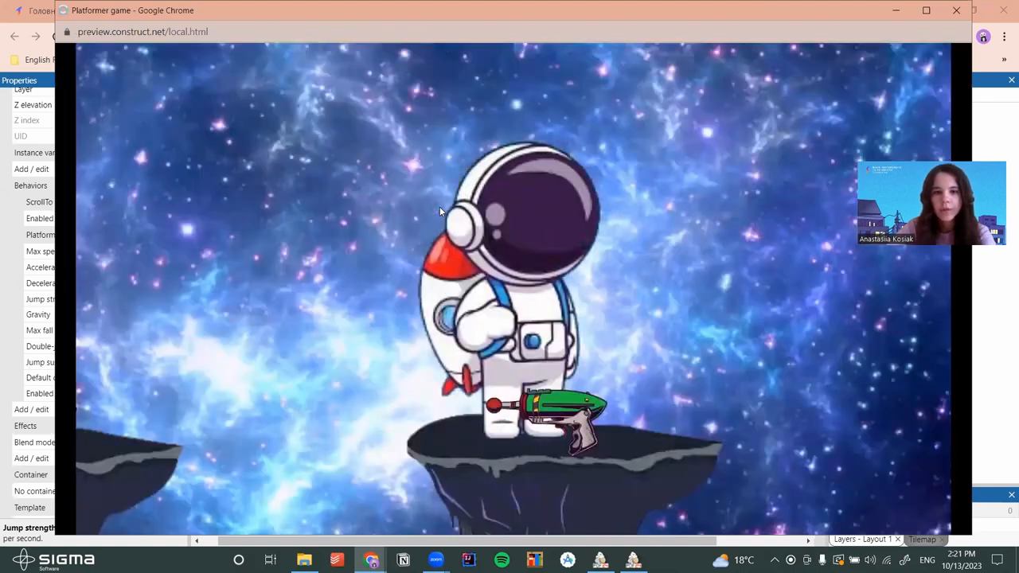
Keep walking and jumping the astronaut rightward, step back left, then close the preview
{"action": "key", "text": "Right"}
{"action": "key", "text": "Up"}
{"action": "key", "text": "Right"}
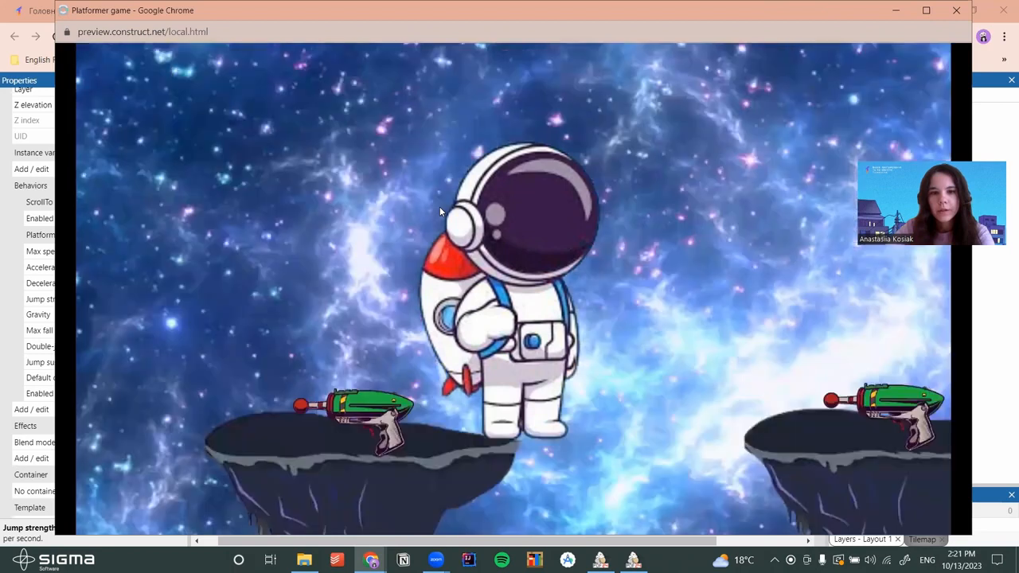
{"action": "key", "text": "Right"}
{"action": "key", "text": "Up"}
{"action": "key", "text": "Up"}
{"action": "key", "text": "Left"}
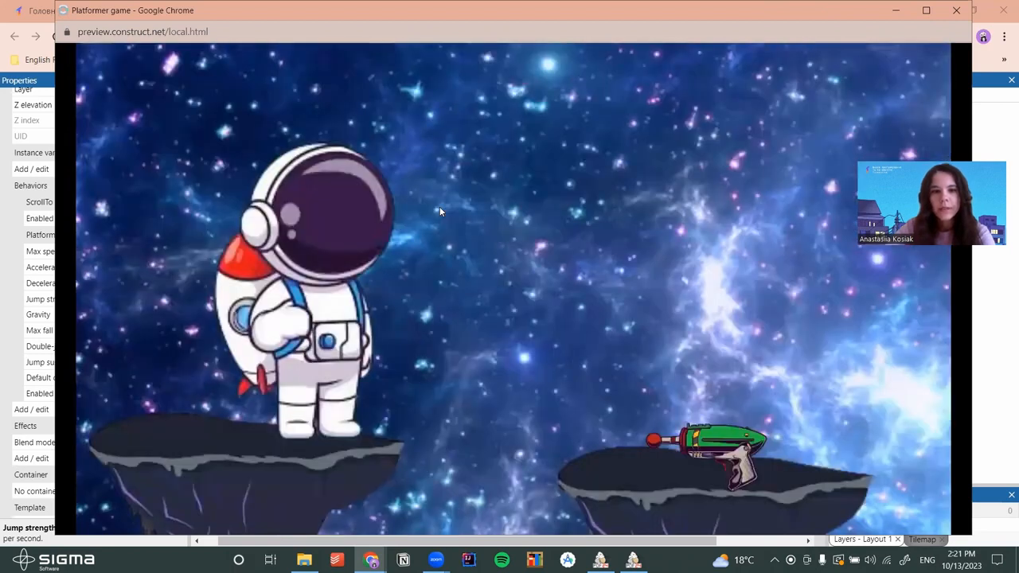
{"action": "left_click", "coordinate": [956, 11]}
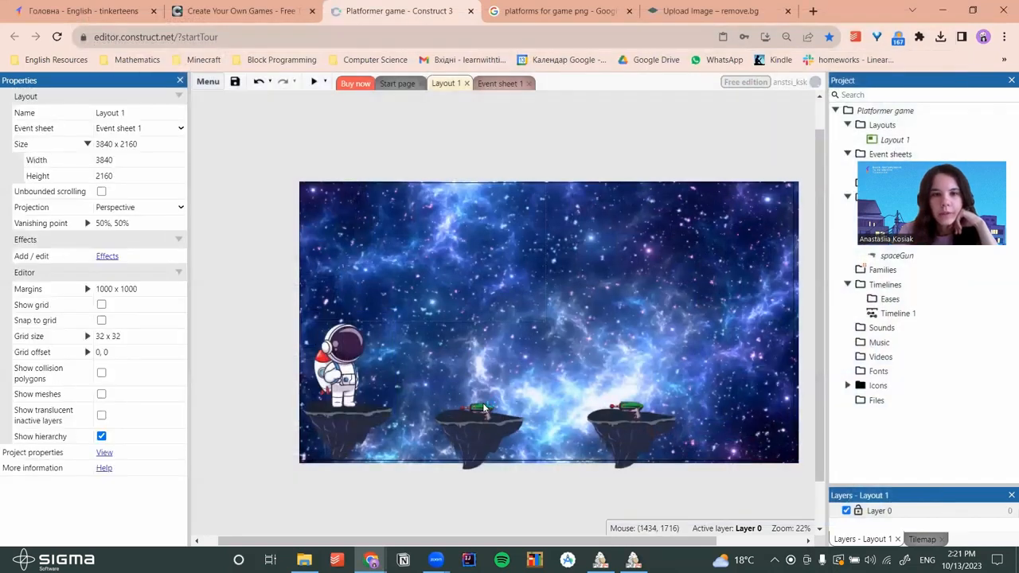
Open the middle spaceGun's collision editor and pull the top and left corners onto the barrel
{"action": "left_click", "coordinate": [483, 407]}
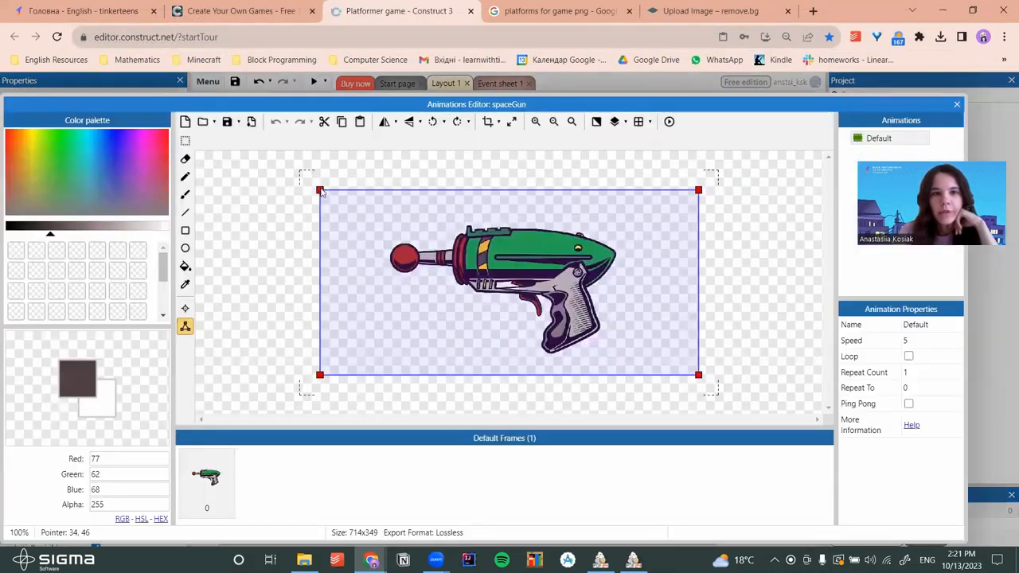
{"action": "double_click", "coordinate": [321, 190]}
{"action": "left_click_drag", "start_coordinate": [509, 191], "coordinate": [507, 226]}
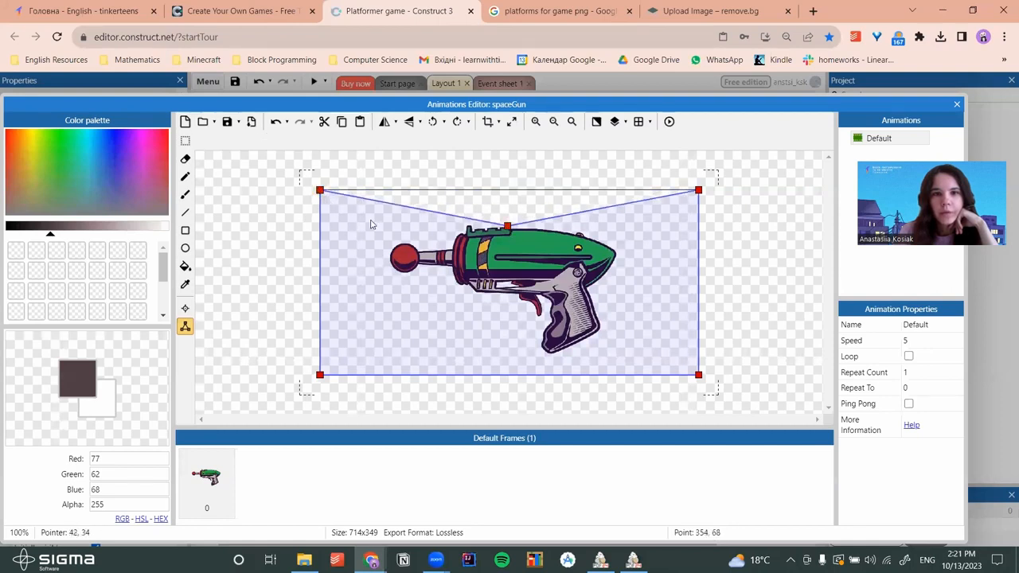
{"action": "left_click_drag", "start_coordinate": [319, 190], "coordinate": [456, 239]}
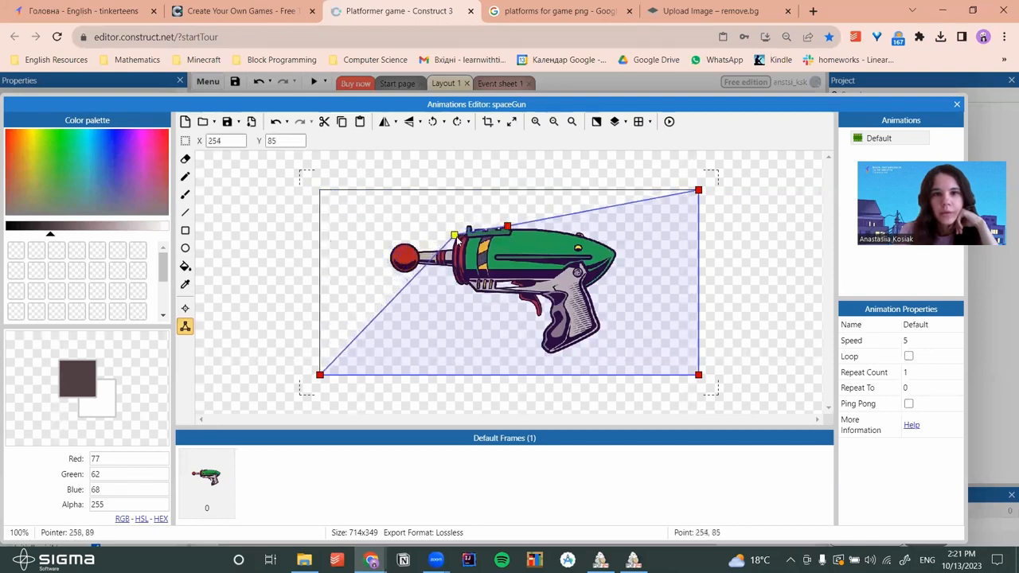
{"action": "left_click_drag", "start_coordinate": [319, 374], "coordinate": [457, 288]}
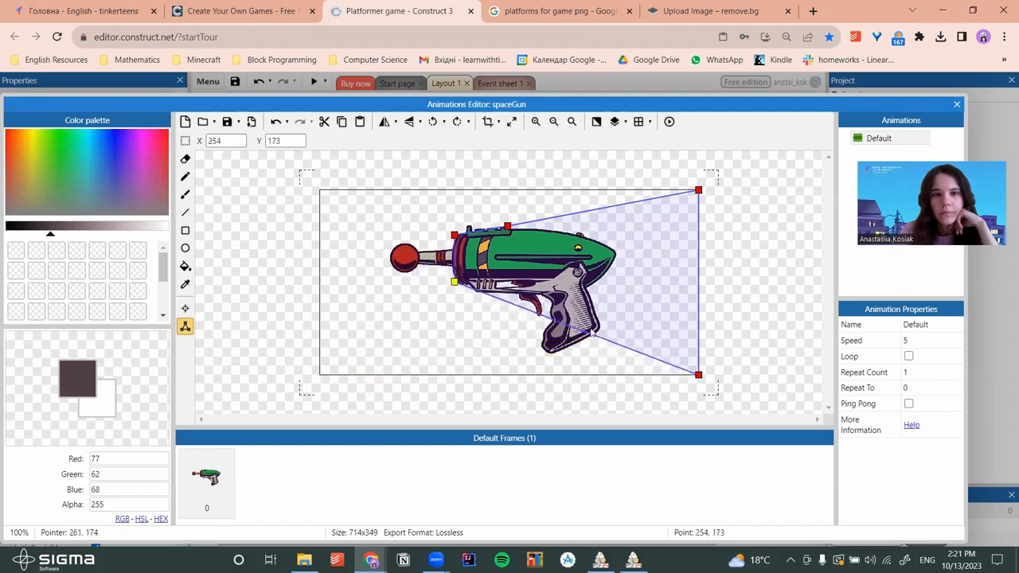
Add collision points fitting the outline around the gun's grip and bottom-right corner
{"action": "double_click", "coordinate": [699, 376]}
{"action": "left_click_drag", "start_coordinate": [574, 328], "coordinate": [548, 354]}
{"action": "double_click", "coordinate": [547, 353]}
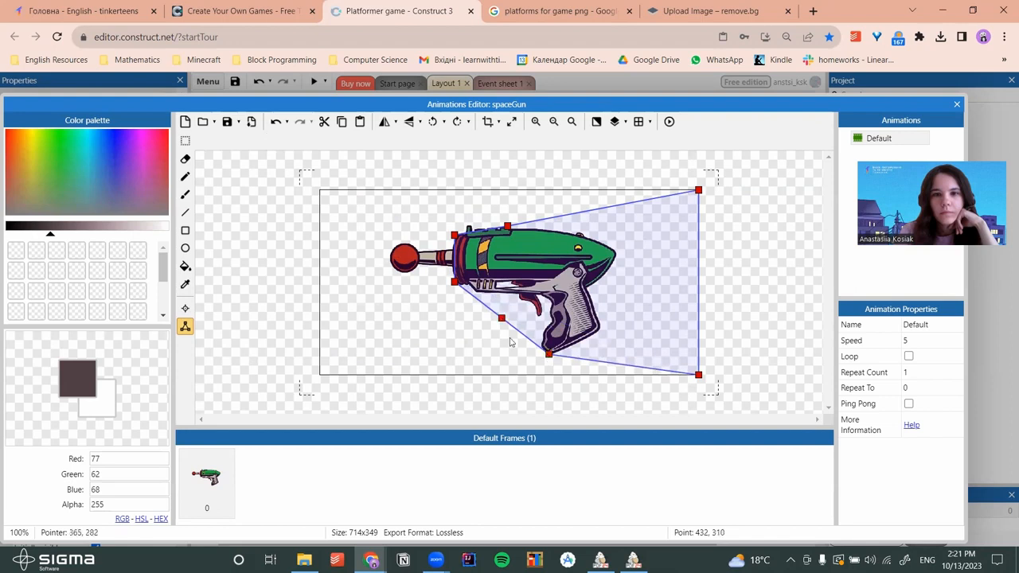
{"action": "left_click_drag", "start_coordinate": [501, 317], "coordinate": [534, 309]}
{"action": "left_click_drag", "start_coordinate": [549, 355], "coordinate": [544, 352]}
{"action": "left_click", "coordinate": [697, 370]}
{"action": "left_click_drag", "start_coordinate": [697, 380], "coordinate": [613, 265]}
{"action": "left_click", "coordinate": [646, 327]}
Move the top-right corner onto the gun's nose, refine the grip edge and close the editor
{"action": "left_click_drag", "start_coordinate": [699, 191], "coordinate": [617, 248]}
{"action": "left_click", "coordinate": [615, 261]}
{"action": "left_click", "coordinate": [604, 333]}
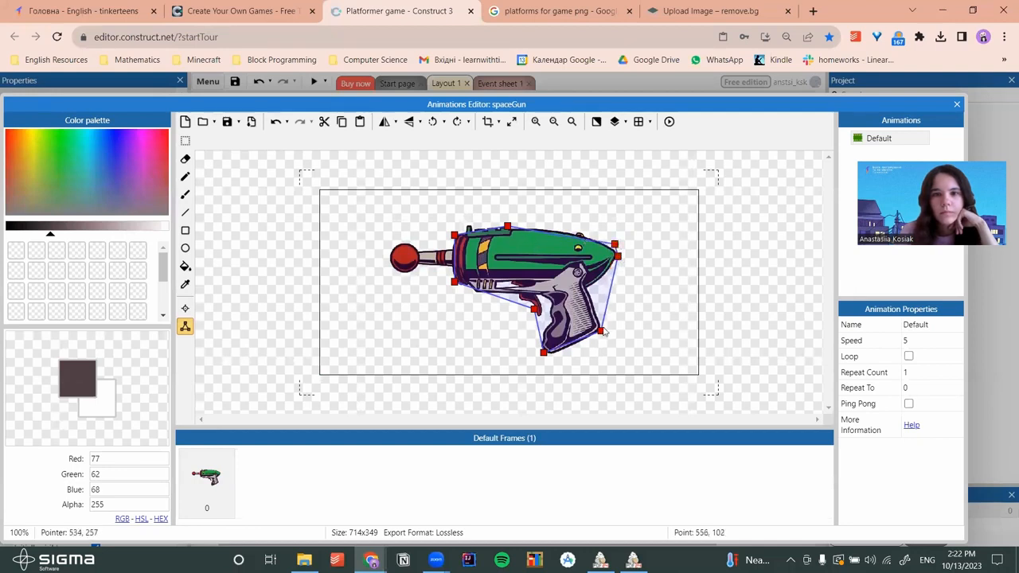
{"action": "double_click", "coordinate": [602, 333]}
{"action": "left_click_drag", "start_coordinate": [598, 333], "coordinate": [592, 285]}
{"action": "left_click_drag", "start_coordinate": [573, 342], "coordinate": [603, 333]}
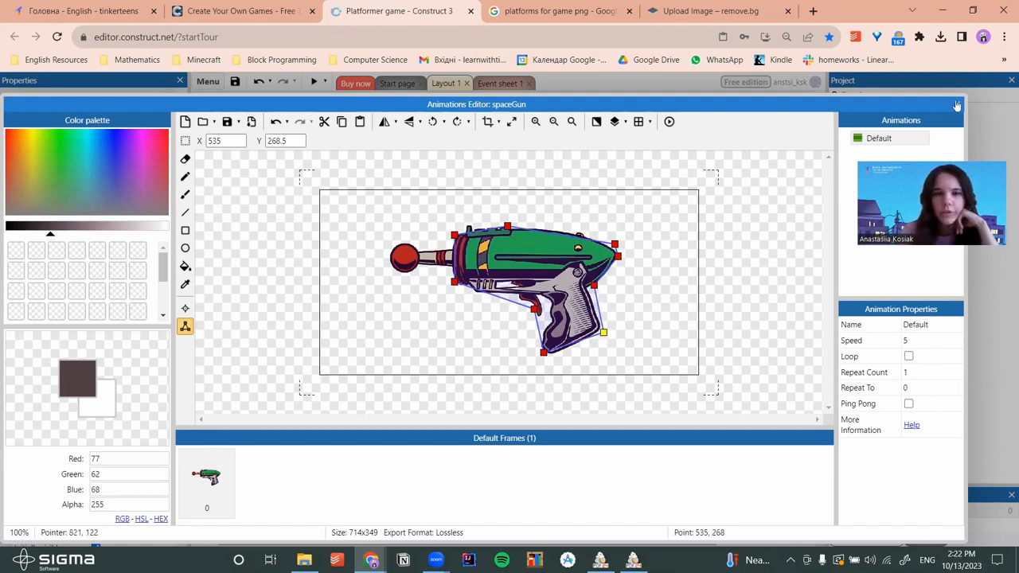
{"action": "key", "text": "Escape"}
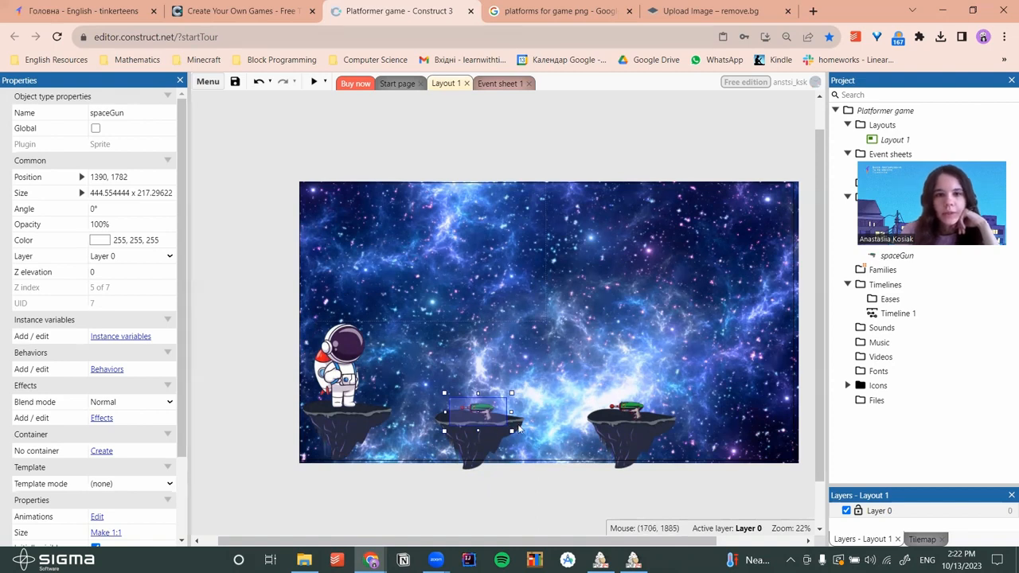
On Event sheet 1, add an astronaut 'On collision with another object' event targeting spaceGun
{"action": "left_click", "coordinate": [498, 84]}
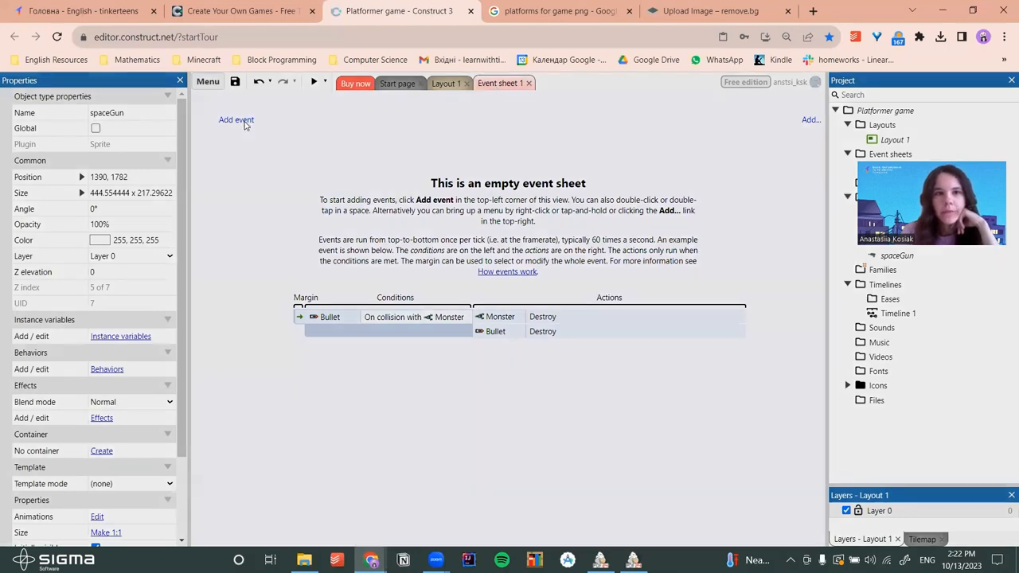
{"action": "left_click", "coordinate": [245, 124]}
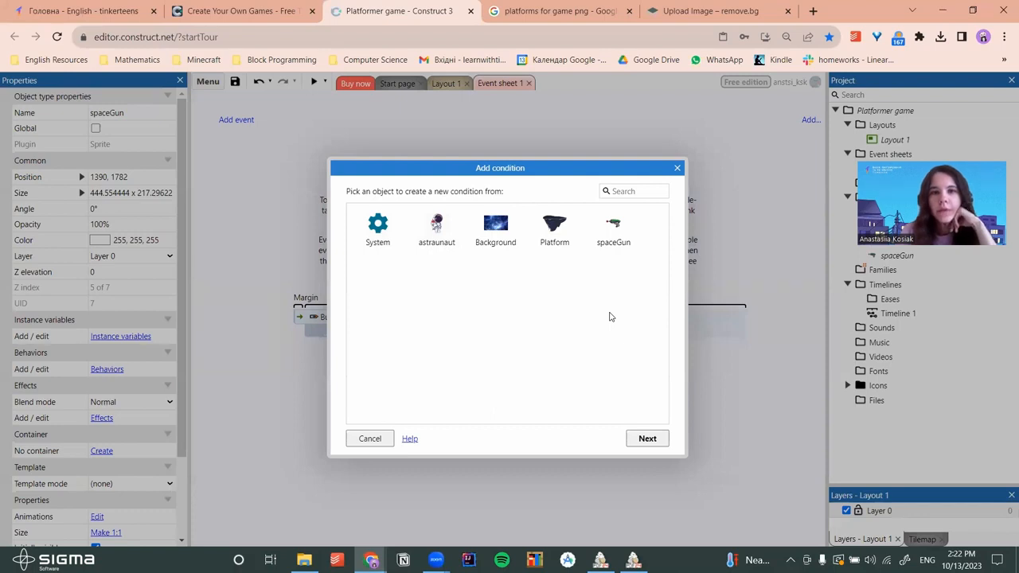
{"action": "left_click", "coordinate": [436, 228]}
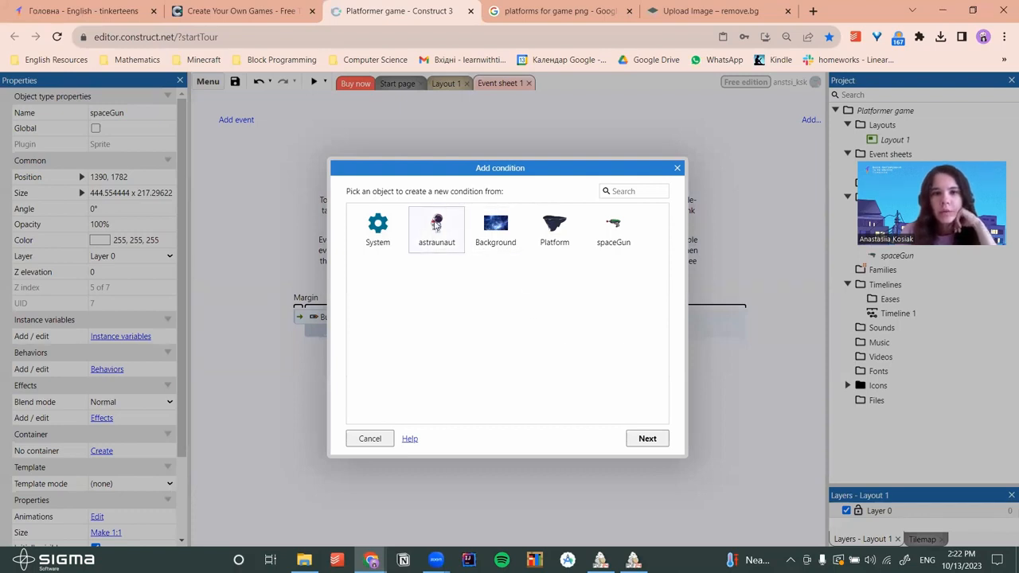
{"action": "left_click", "coordinate": [647, 439]}
{"action": "scroll", "coordinate": [570, 287], "scroll_direction": "down", "scroll_amount": 3}
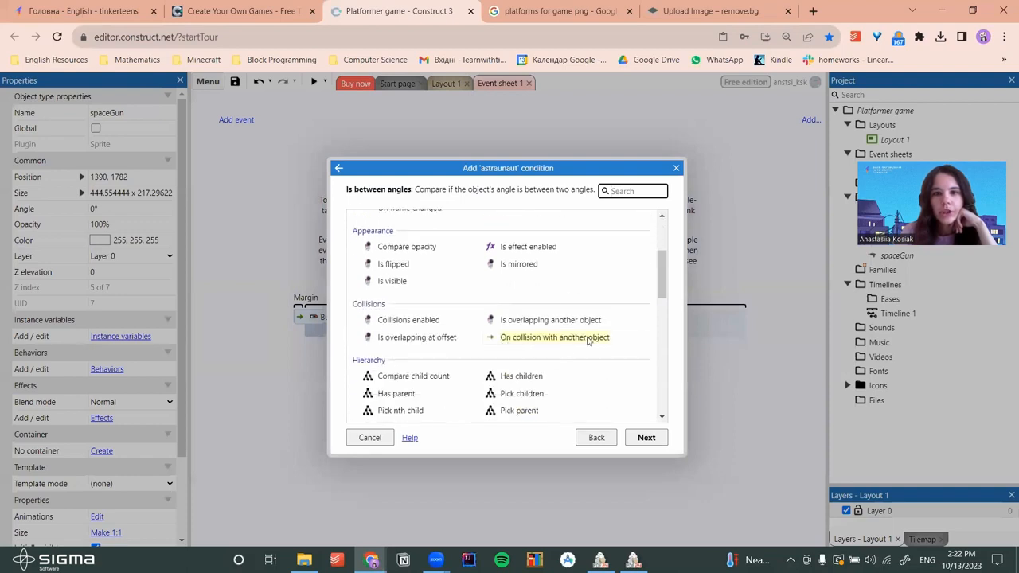
{"action": "left_click", "coordinate": [588, 338]}
{"action": "left_click", "coordinate": [646, 437]}
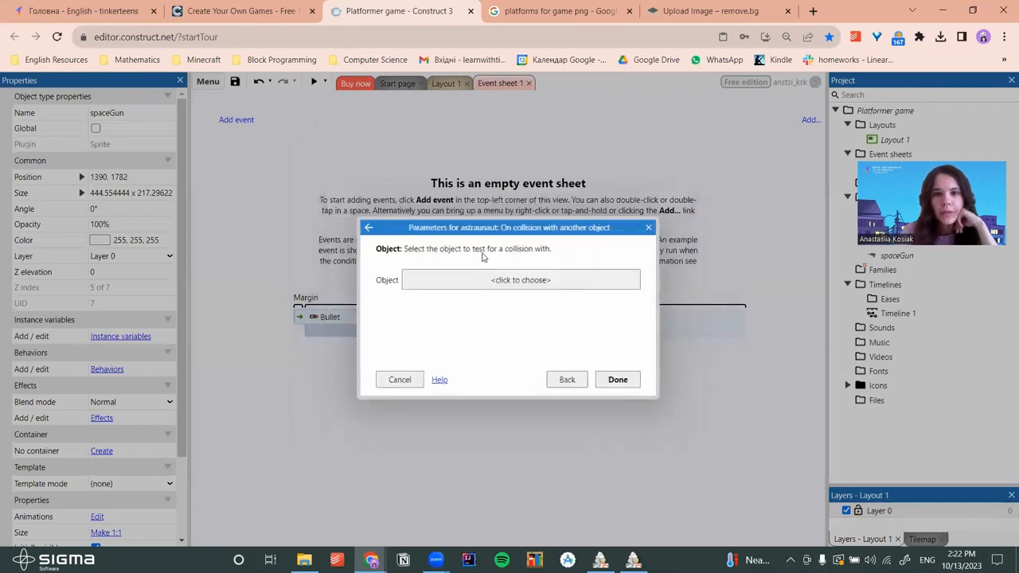
{"action": "left_click", "coordinate": [494, 280]}
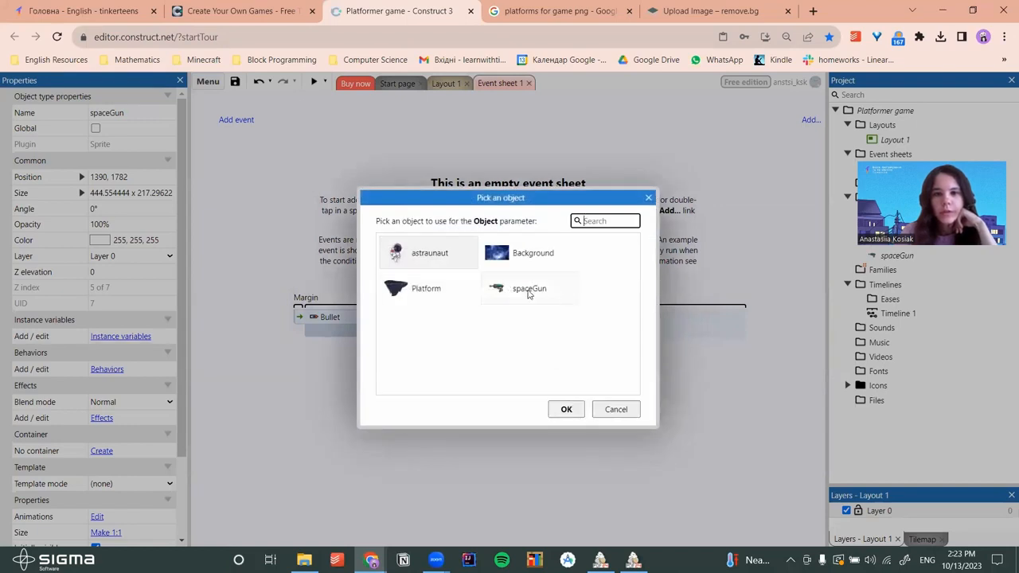
{"action": "left_click", "coordinate": [528, 290]}
{"action": "left_click", "coordinate": [566, 409]}
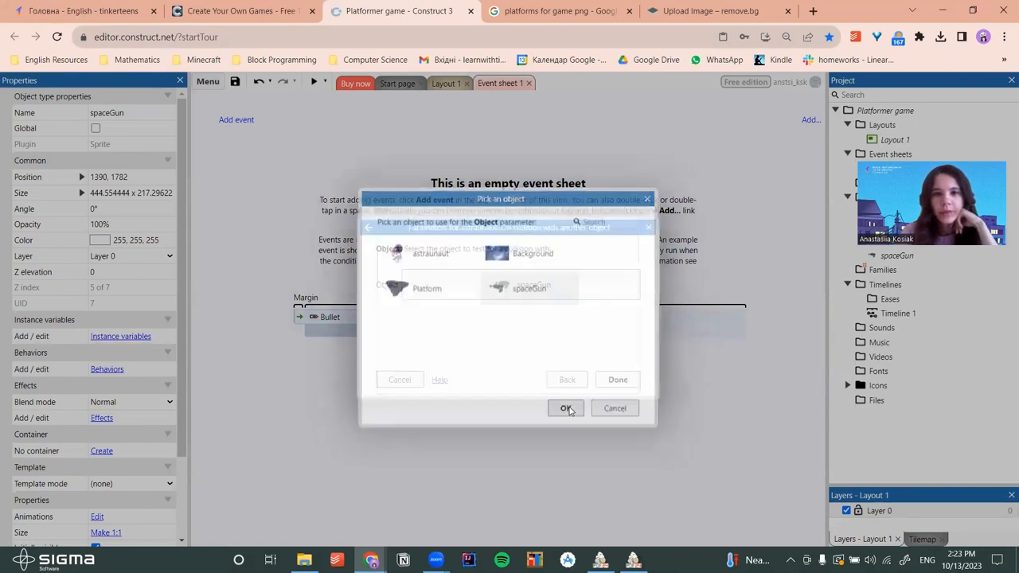
{"action": "left_click", "coordinate": [613, 382]}
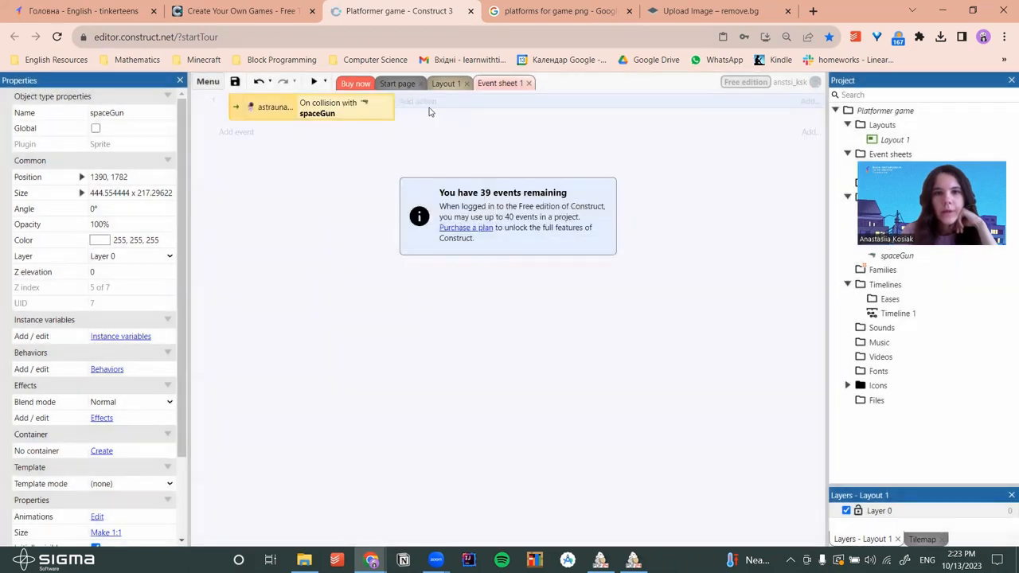
Give the collision event a spaceGun Destroy action
{"action": "left_click", "coordinate": [419, 102]}
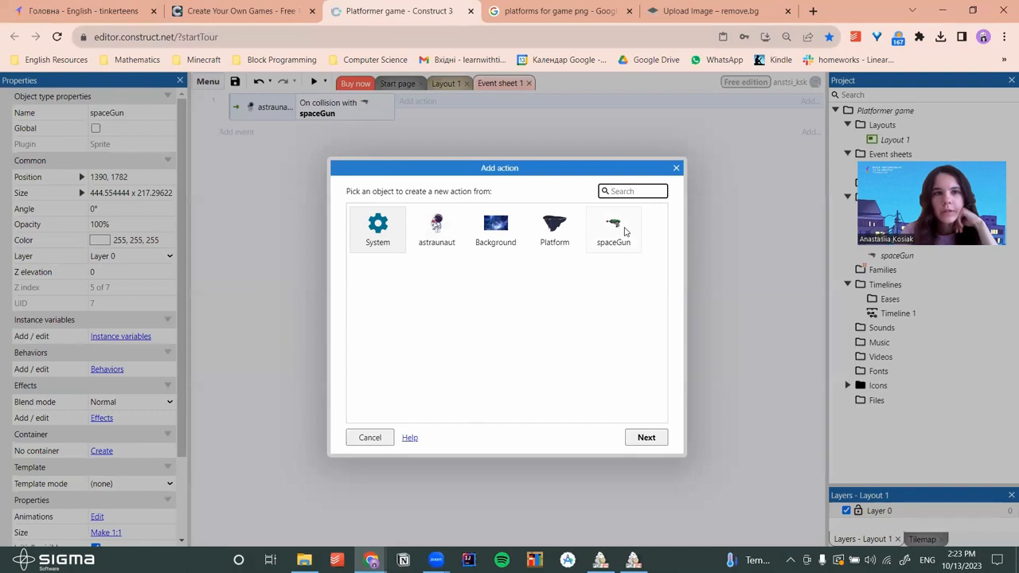
{"action": "left_click", "coordinate": [614, 232]}
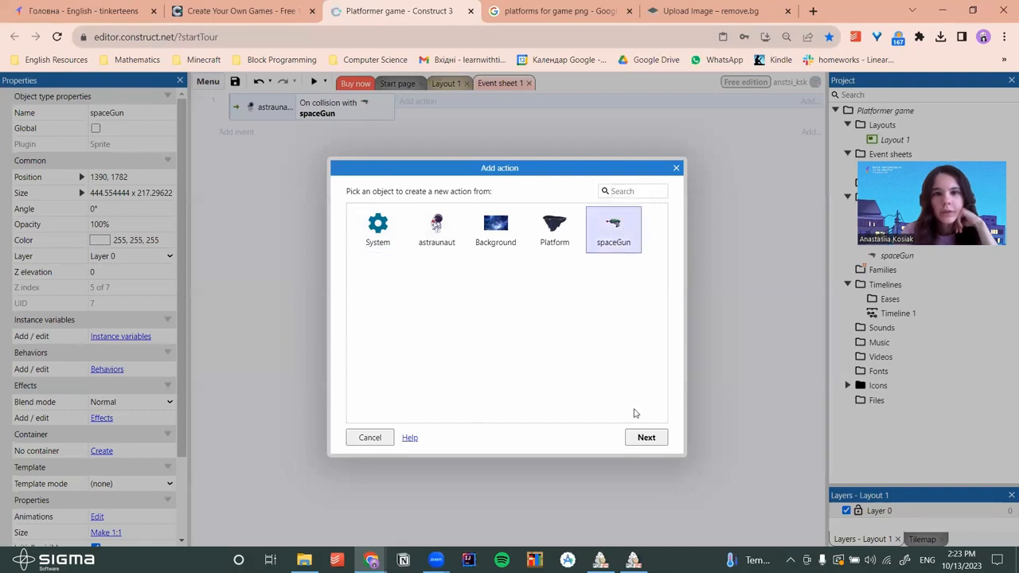
{"action": "left_click", "coordinate": [646, 439]}
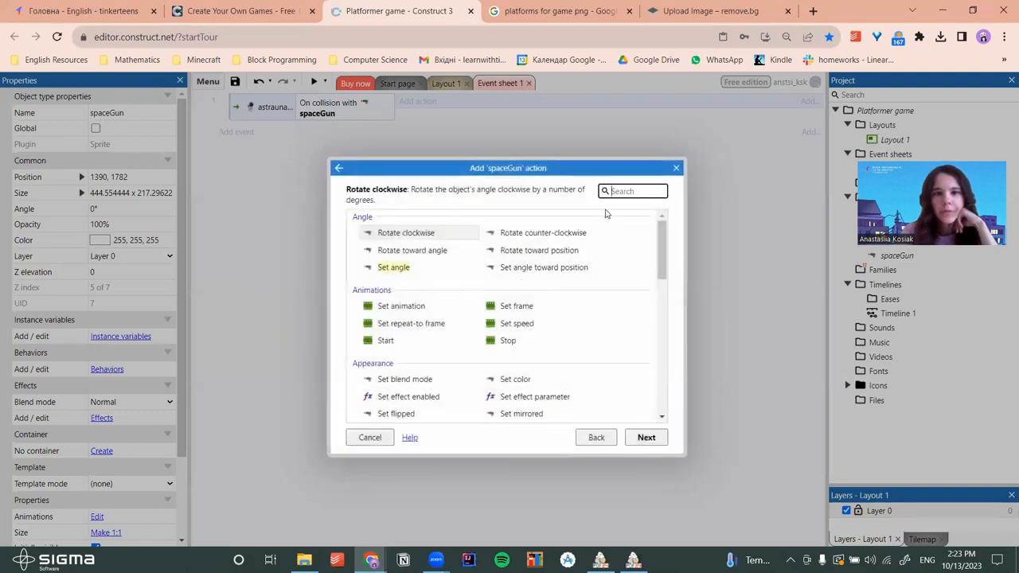
{"action": "scroll", "coordinate": [601, 263], "scroll_direction": "down", "scroll_amount": 5}
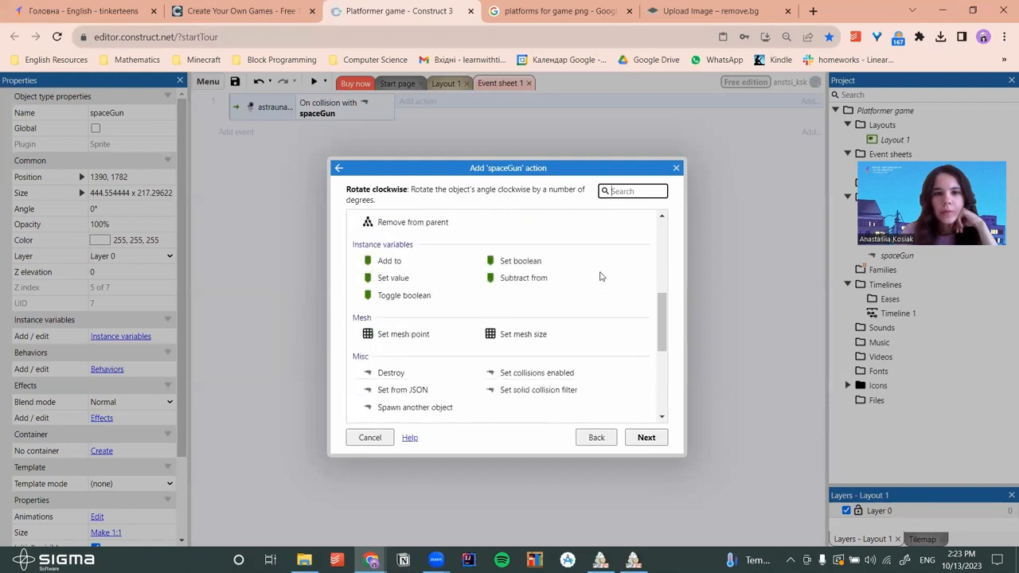
{"action": "scroll", "coordinate": [600, 276], "scroll_direction": "down", "scroll_amount": 2}
{"action": "left_click", "coordinate": [390, 306]}
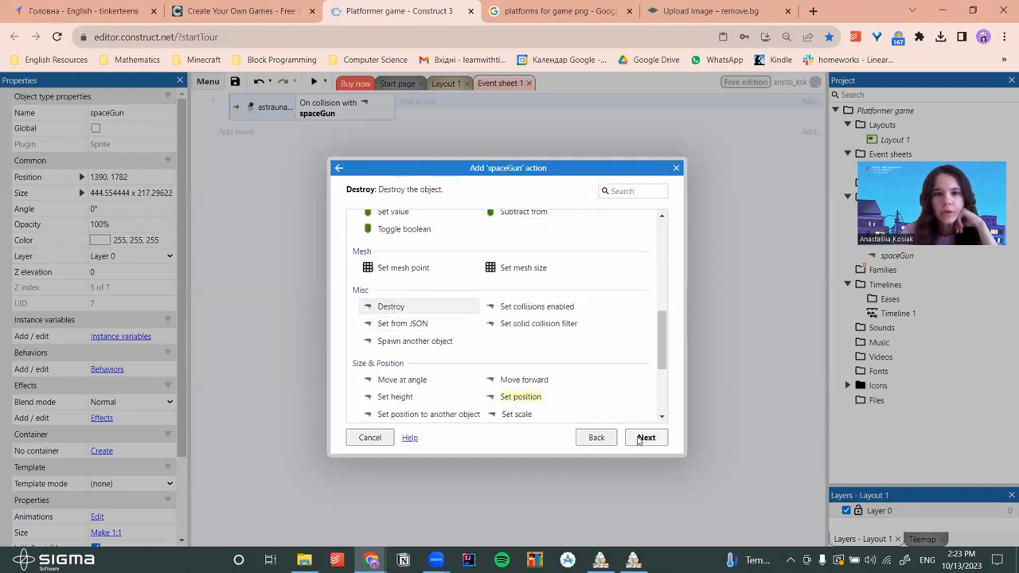
{"action": "left_click", "coordinate": [642, 438]}
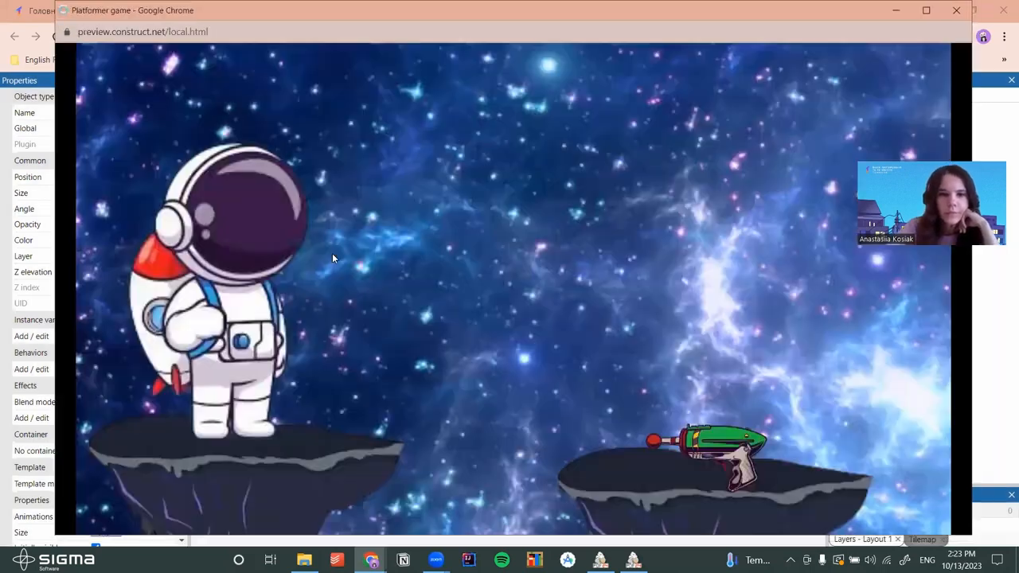
Walk and jump the astronaut right to the gun, then back onto the left platform
{"action": "key", "text": "Right"}
{"action": "key", "text": "Up"}
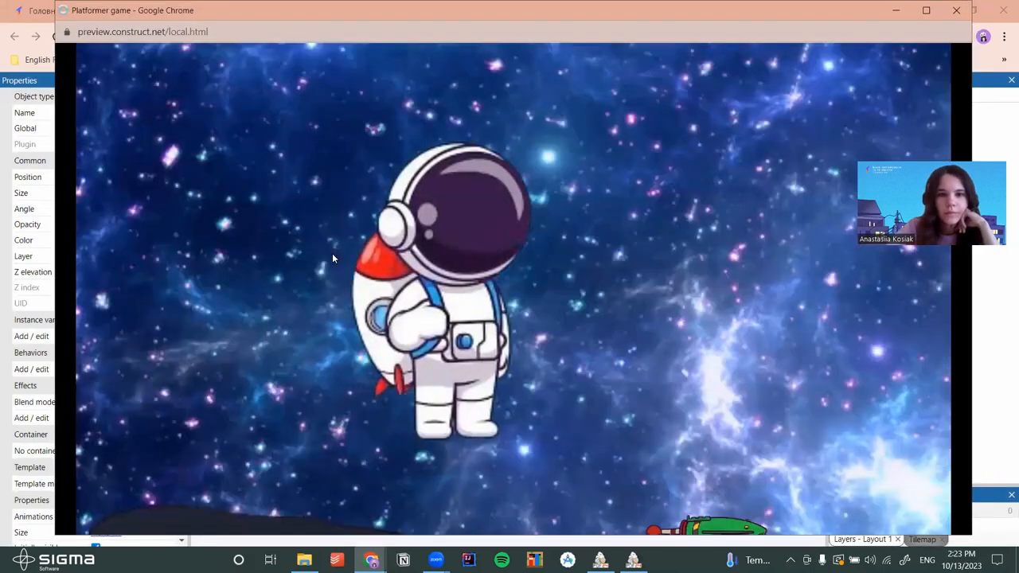
{"action": "key", "text": "Right"}
{"action": "key", "text": "Up"}
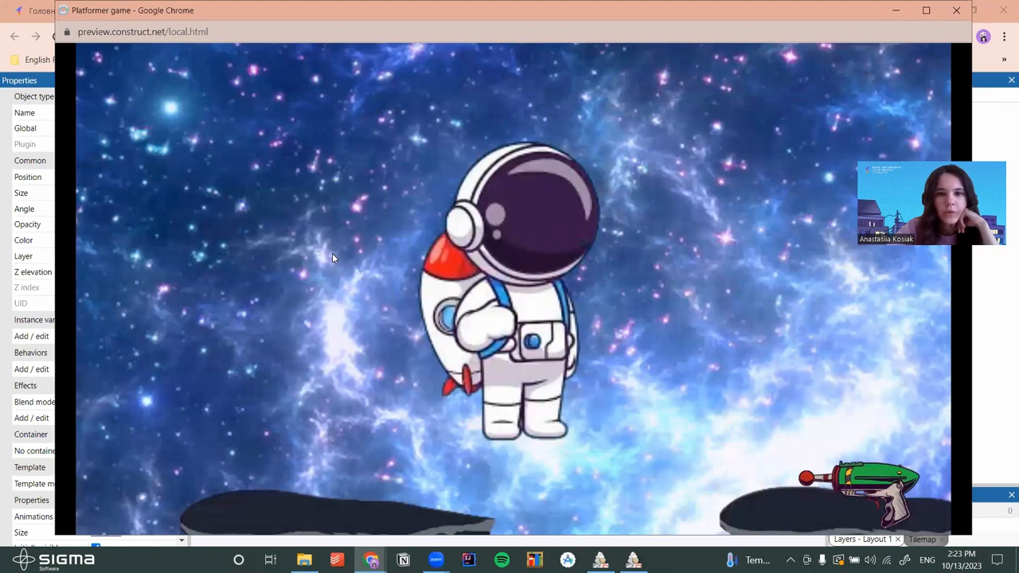
{"action": "key", "text": "Right"}
{"action": "key", "text": "Left"}
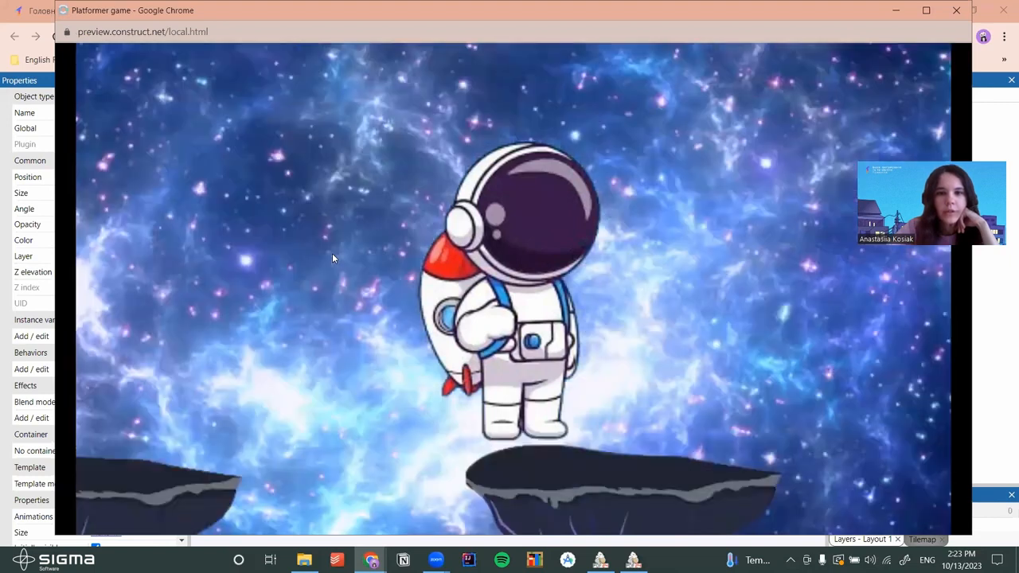
{"action": "key", "text": "Left"}
{"action": "key", "text": "Up"}
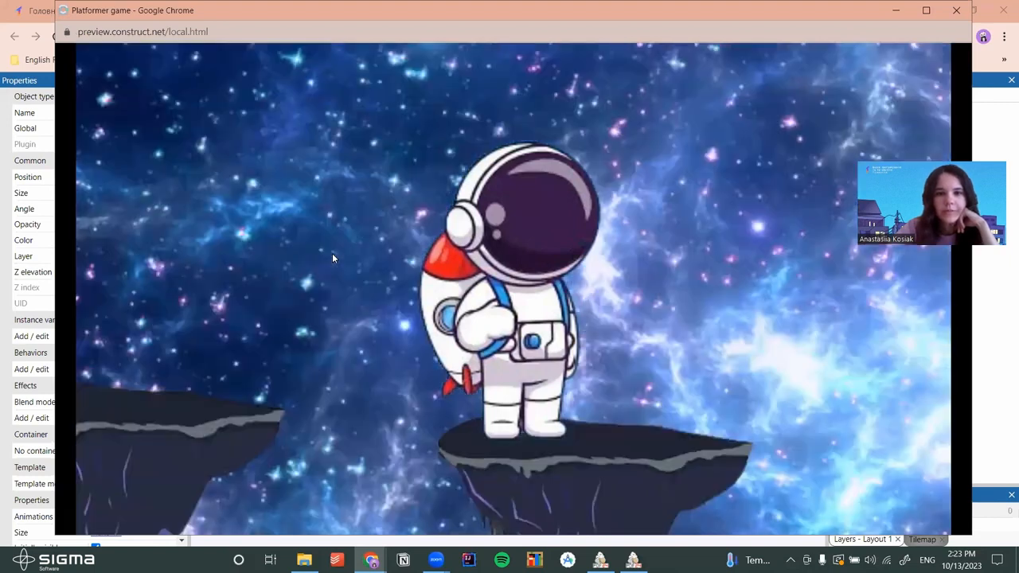
{"action": "key", "text": "Up"}
{"action": "key", "text": "Left"}
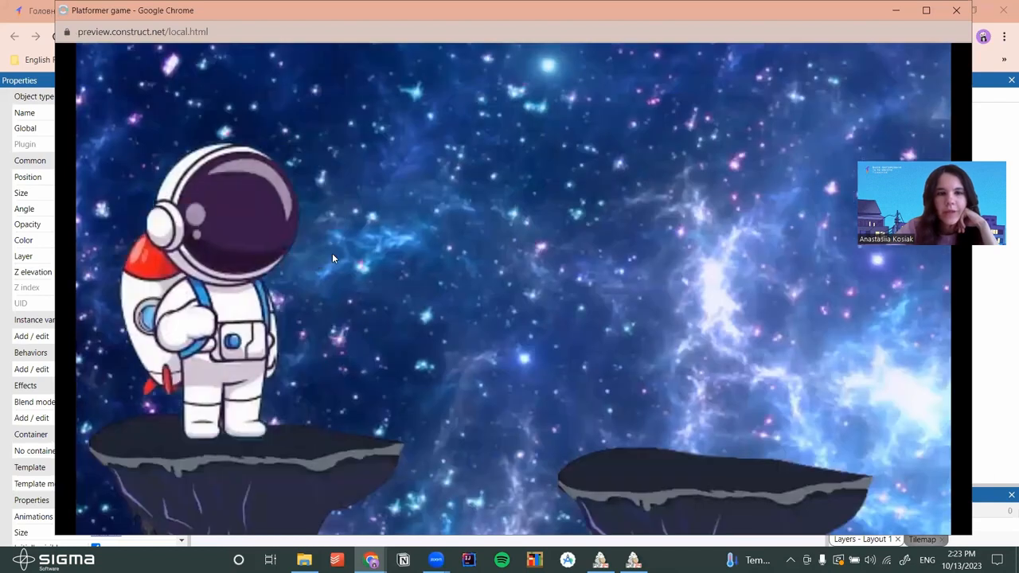
Jump the astronaut rightward across the platforms and back left again, then close the preview
{"action": "key", "text": "Right"}
{"action": "key", "text": "Up"}
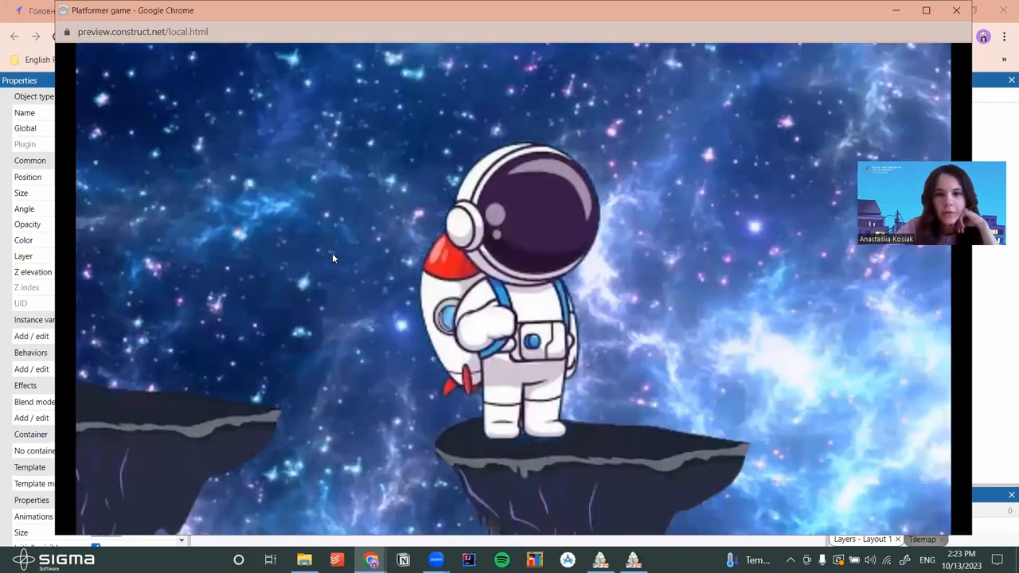
{"action": "key", "text": "Right"}
{"action": "key", "text": "Up"}
{"action": "key", "text": "Right"}
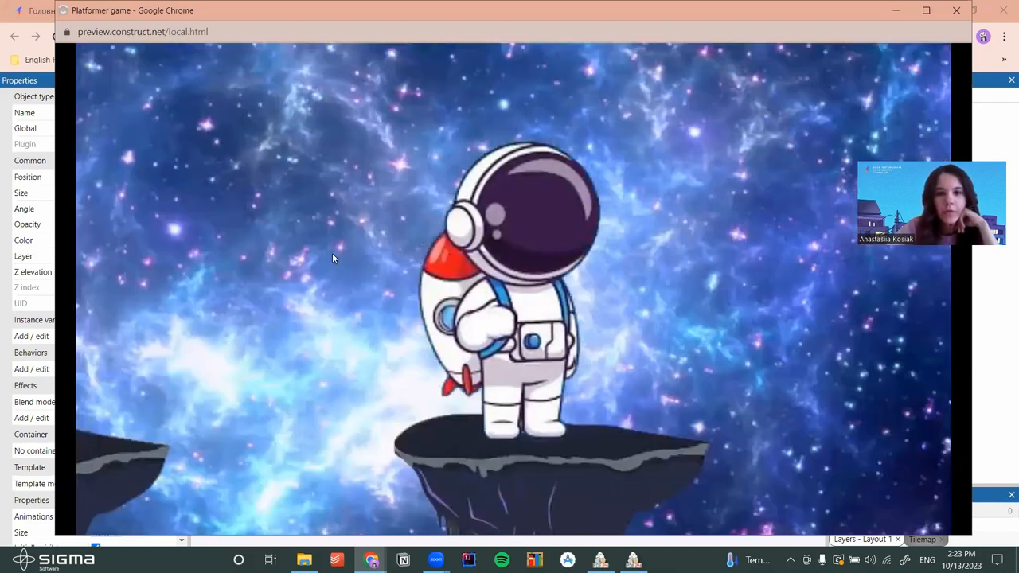
{"action": "key", "text": "Left"}
{"action": "key", "text": "Up"}
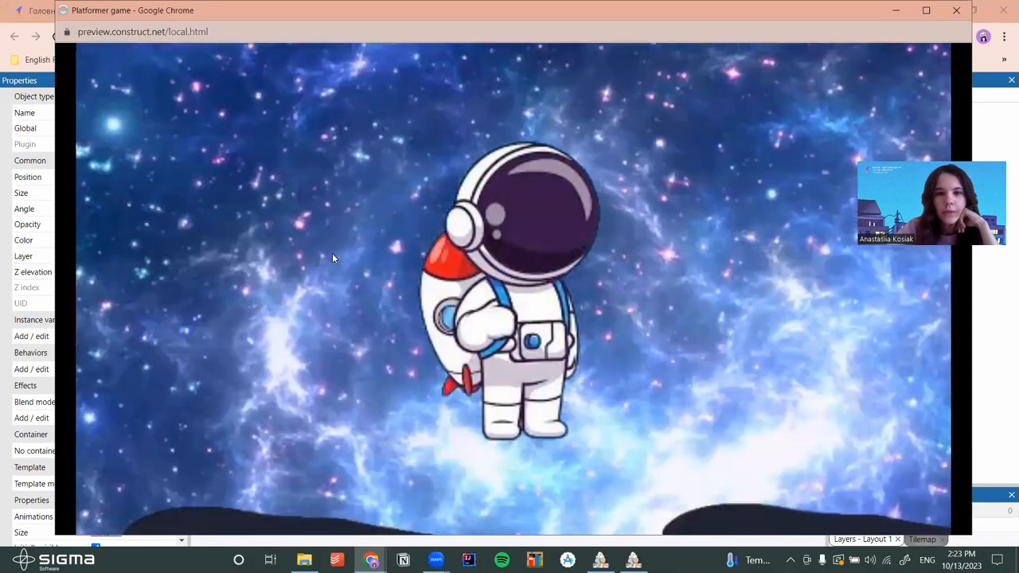
{"action": "key", "text": "Left"}
{"action": "key", "text": "Up"}
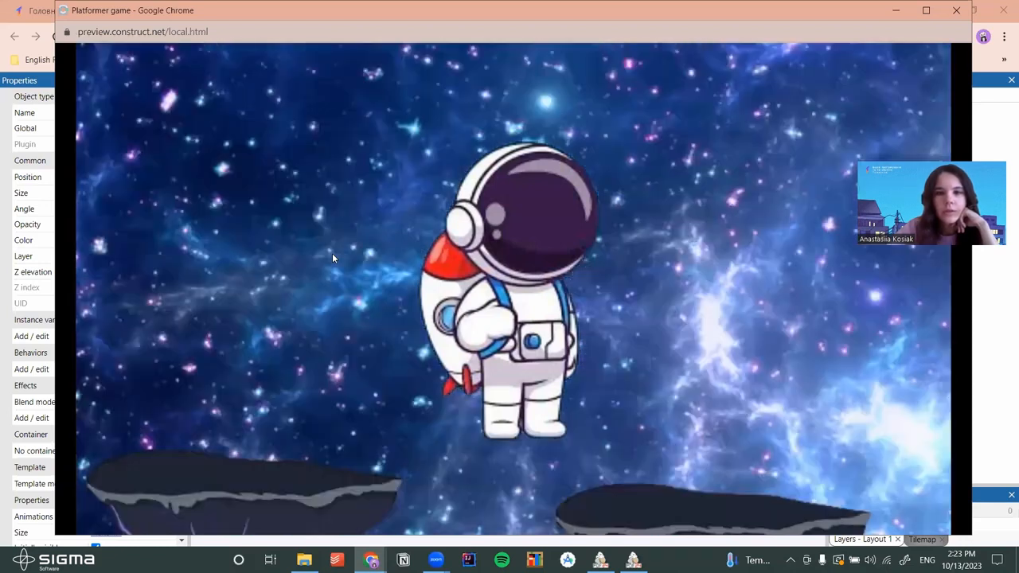
{"action": "key", "text": "Left"}
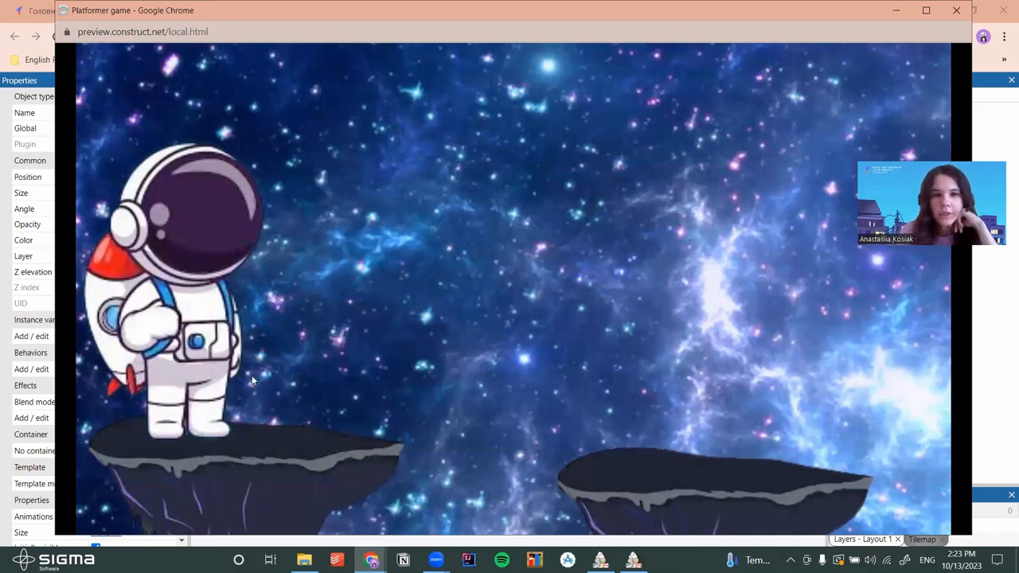
{"action": "left_click", "coordinate": [955, 10]}
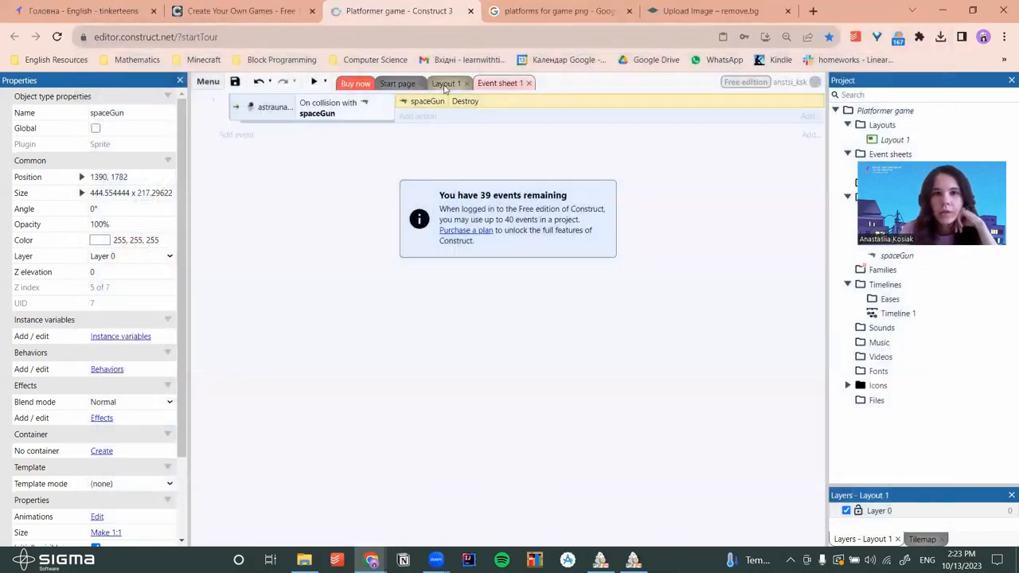
Insert a Keyboard object into the project from Layout 1
{"action": "left_click", "coordinate": [445, 84]}
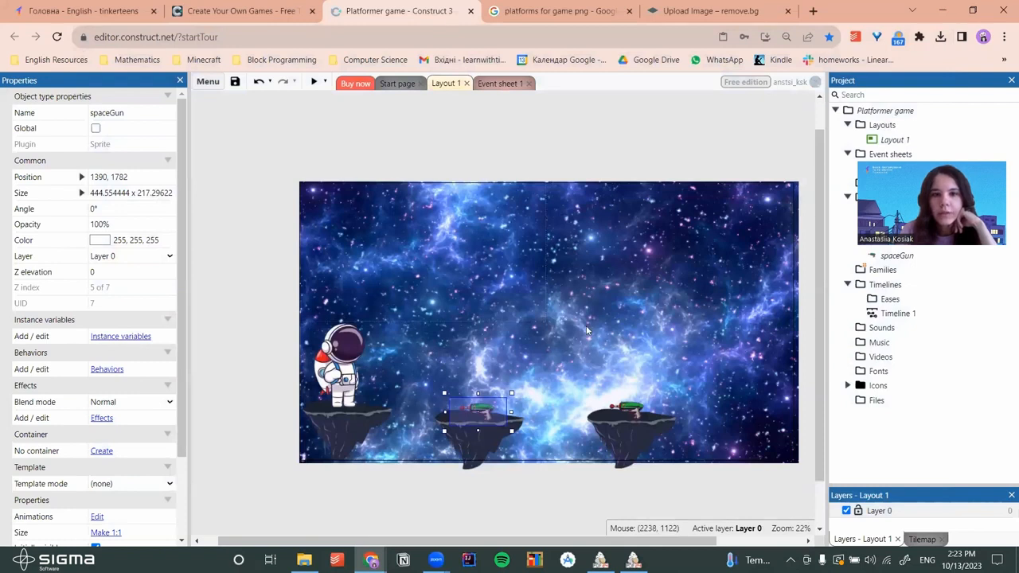
{"action": "right_click", "coordinate": [587, 328]}
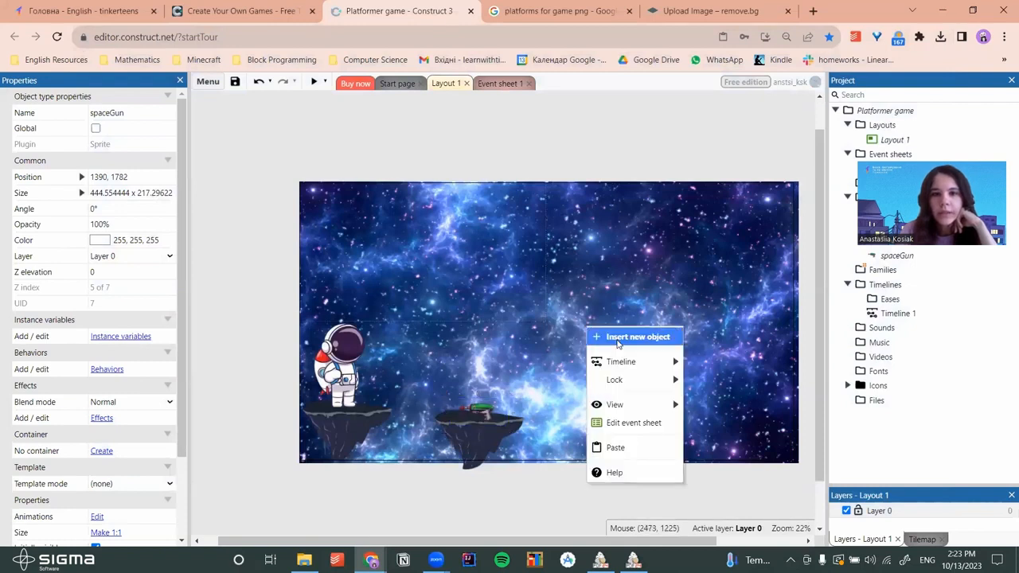
{"action": "left_click", "coordinate": [617, 338]}
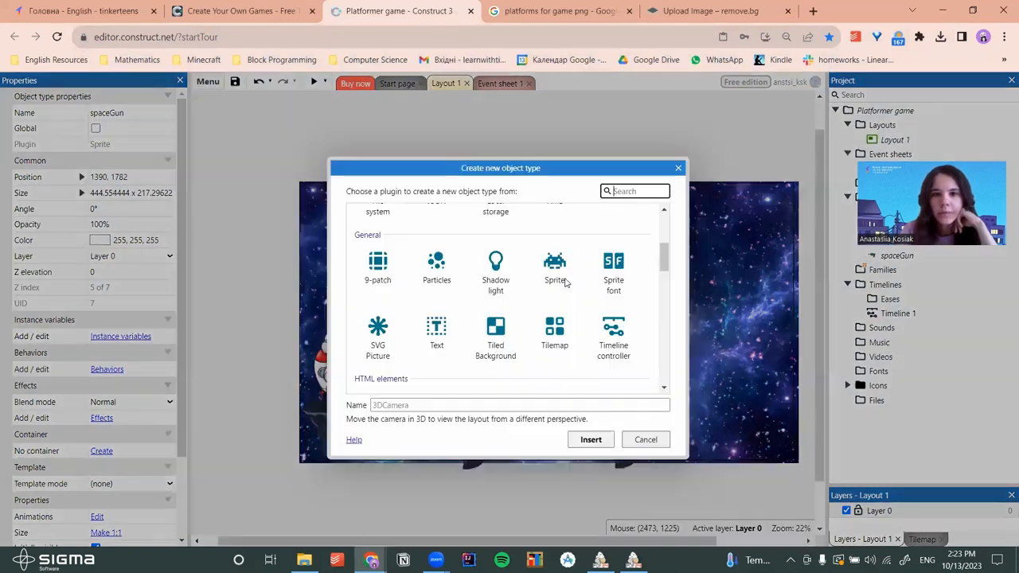
{"action": "scroll", "coordinate": [565, 282], "scroll_direction": "down", "scroll_amount": 5}
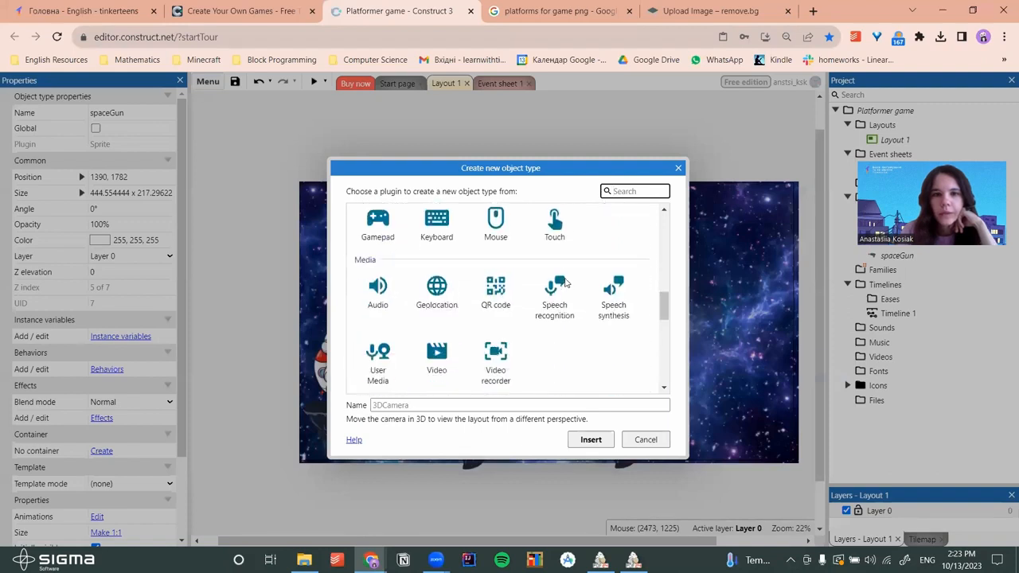
{"action": "left_click", "coordinate": [436, 227]}
{"action": "left_click", "coordinate": [599, 440]}
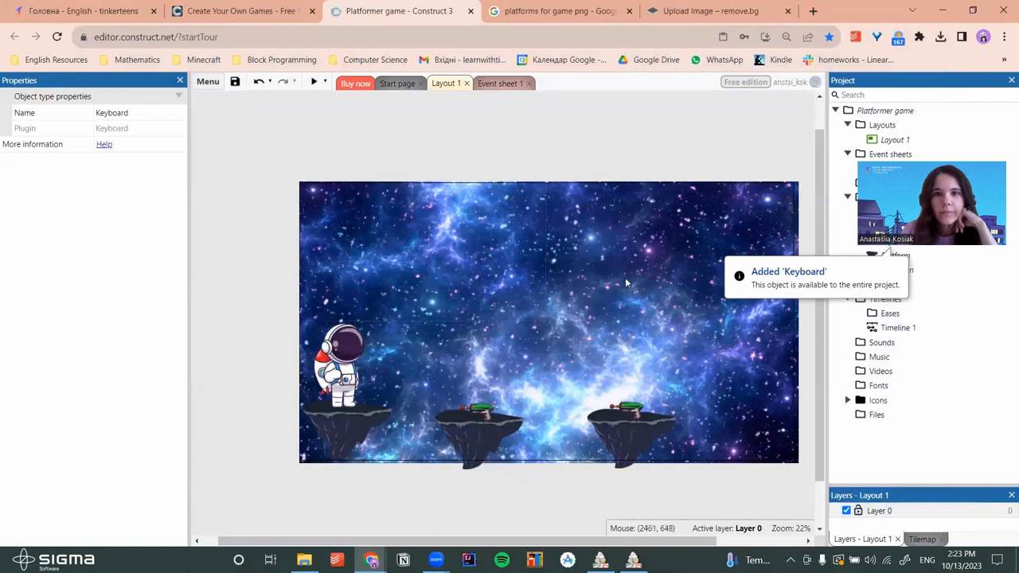
On Event sheet 1, add a Keyboard 'On key pressed' event triggered by the Left arrow
{"action": "left_click", "coordinate": [495, 84]}
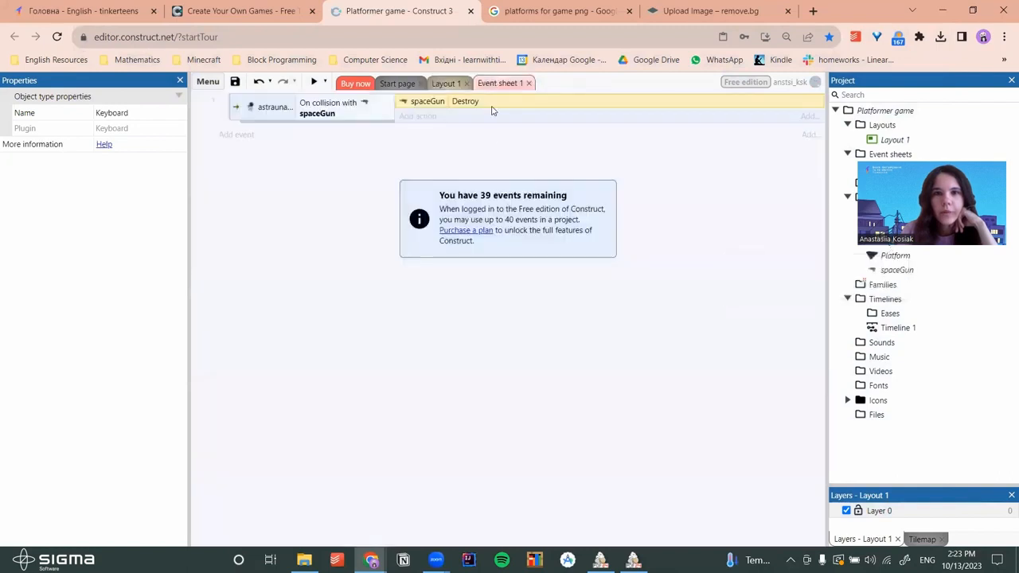
{"action": "left_click", "coordinate": [236, 135]}
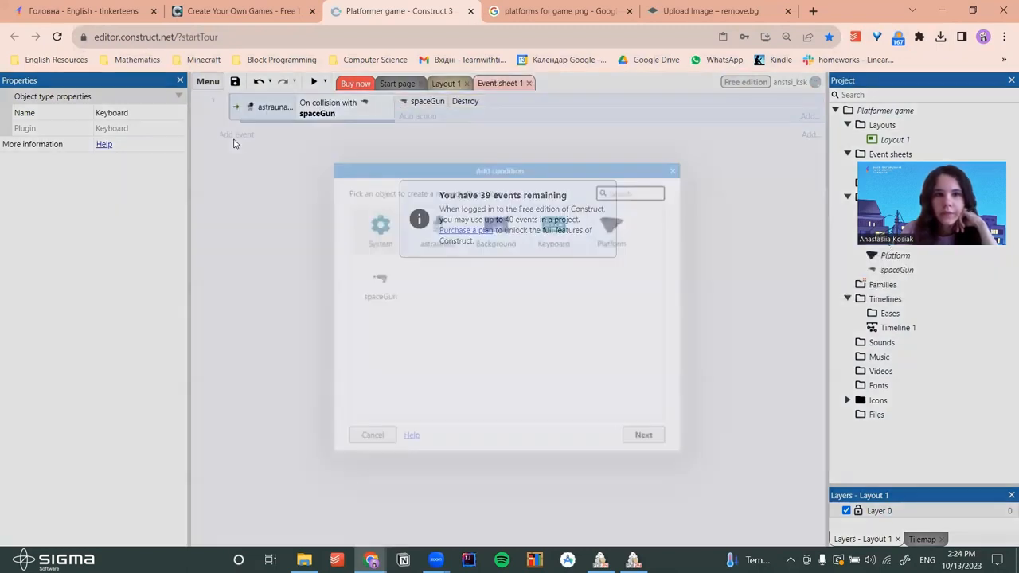
{"action": "left_click", "coordinate": [555, 242]}
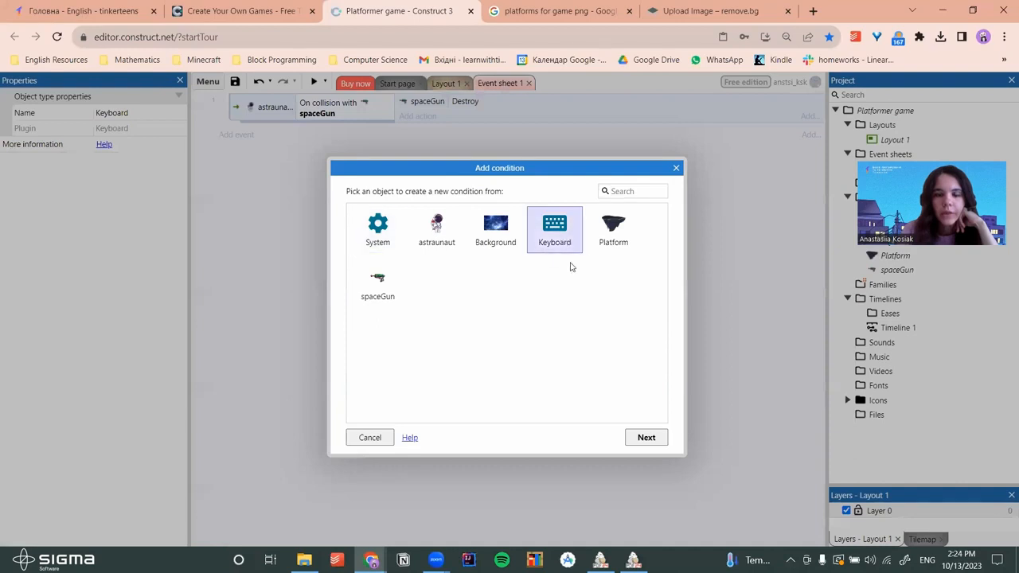
{"action": "left_click", "coordinate": [646, 438]}
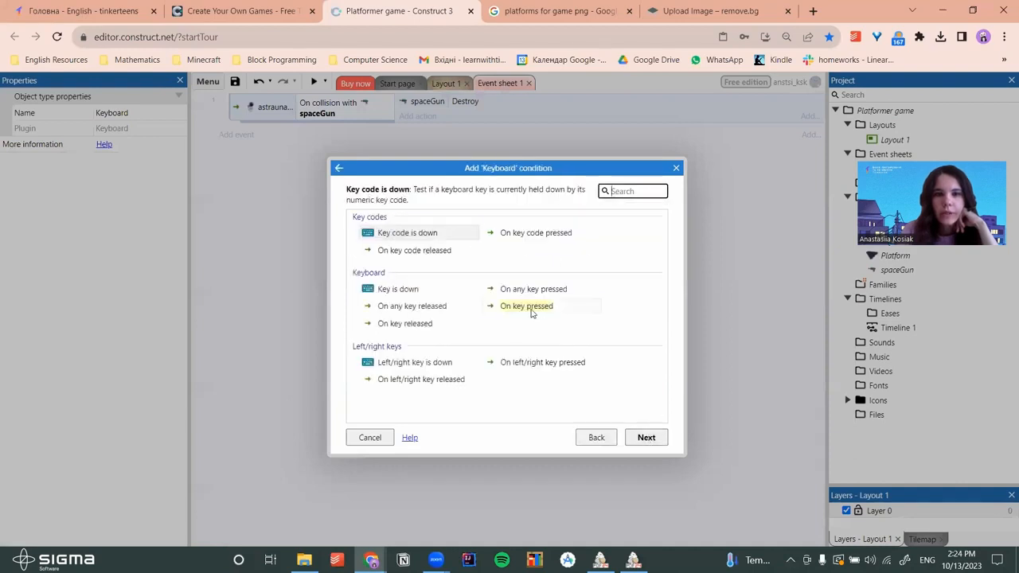
{"action": "left_click", "coordinate": [532, 312]}
{"action": "left_click", "coordinate": [645, 437]}
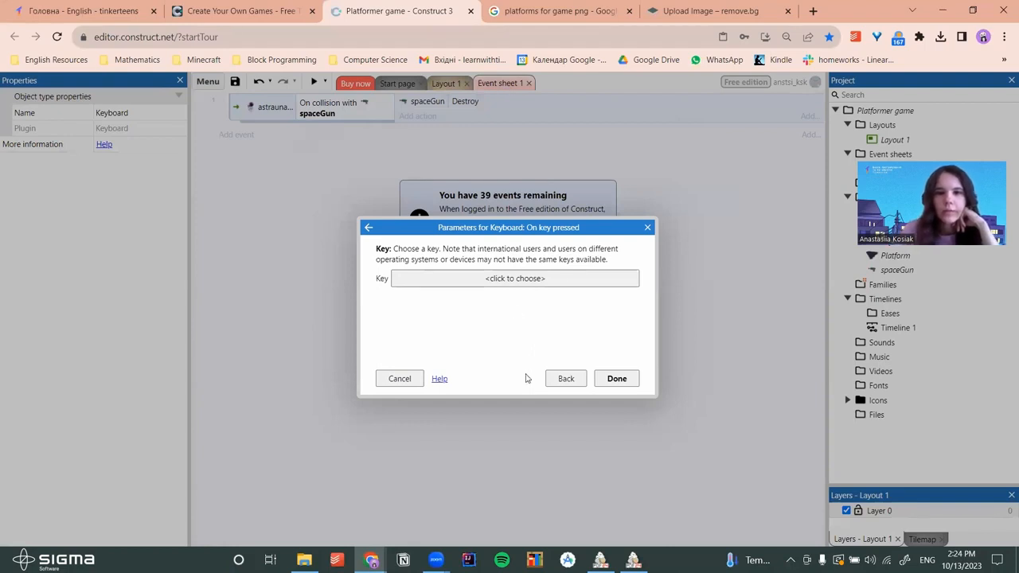
{"action": "left_click", "coordinate": [522, 279]}
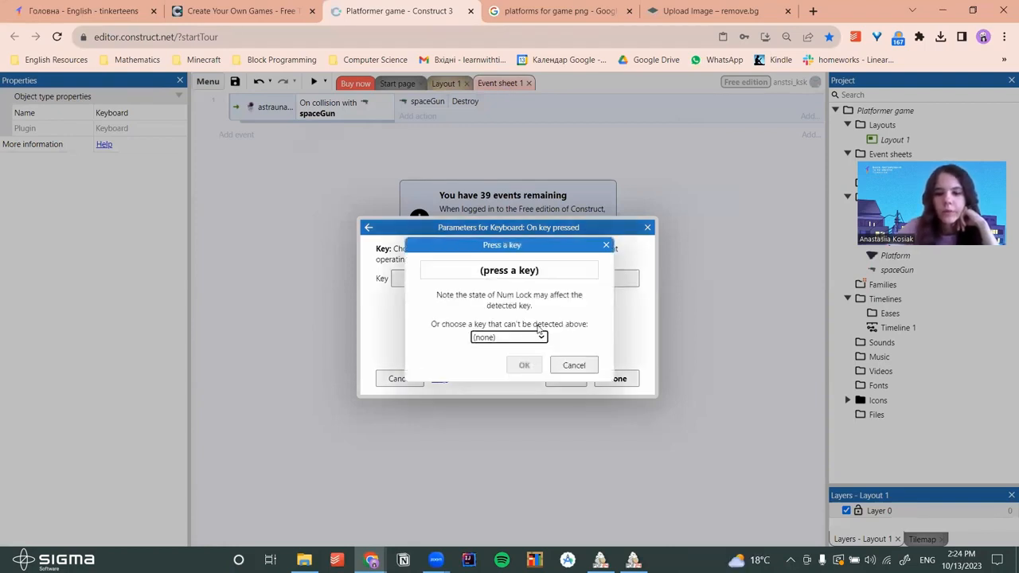
{"action": "key", "text": "Left"}
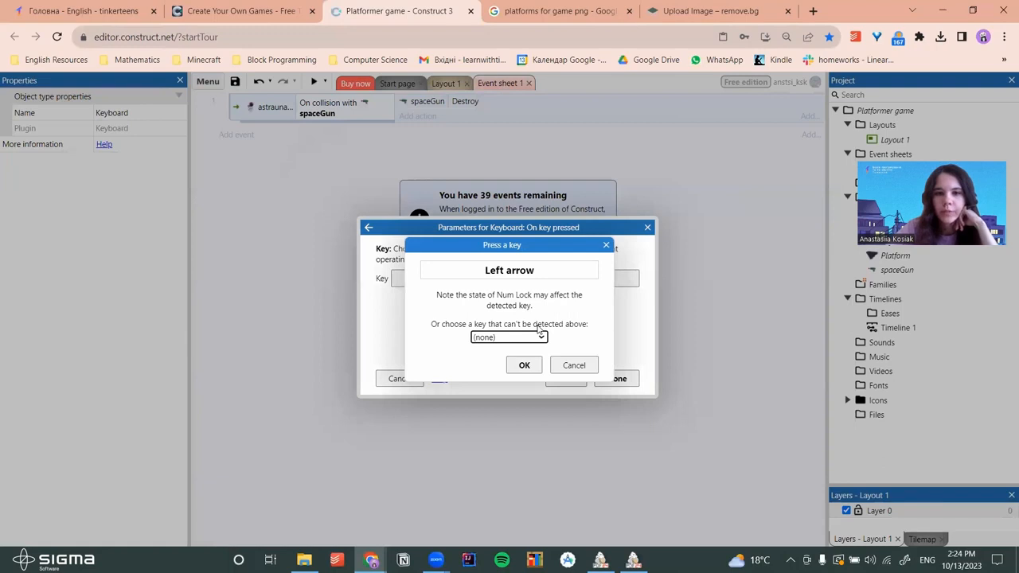
{"action": "left_click", "coordinate": [523, 366]}
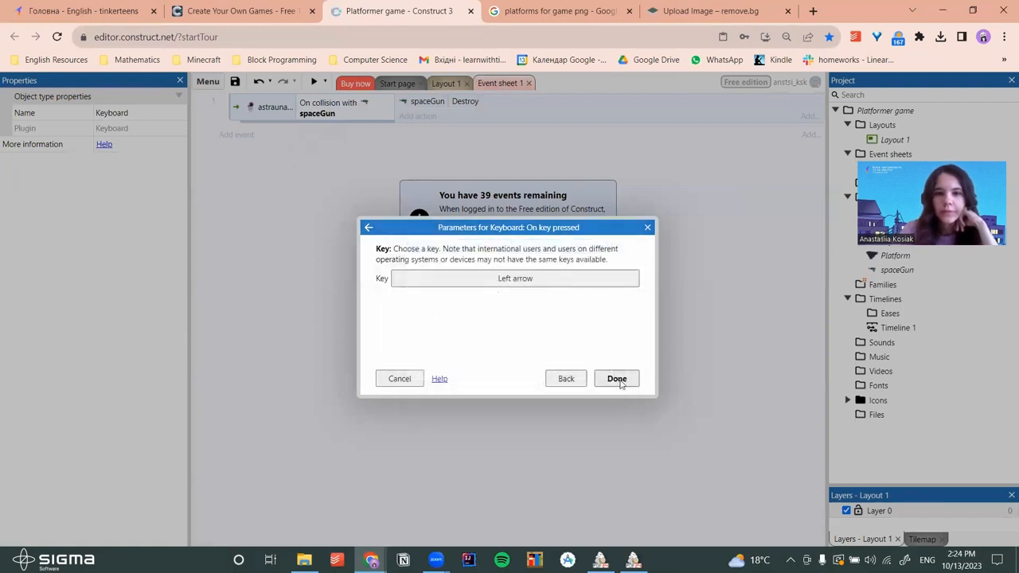
{"action": "left_click", "coordinate": [618, 379]}
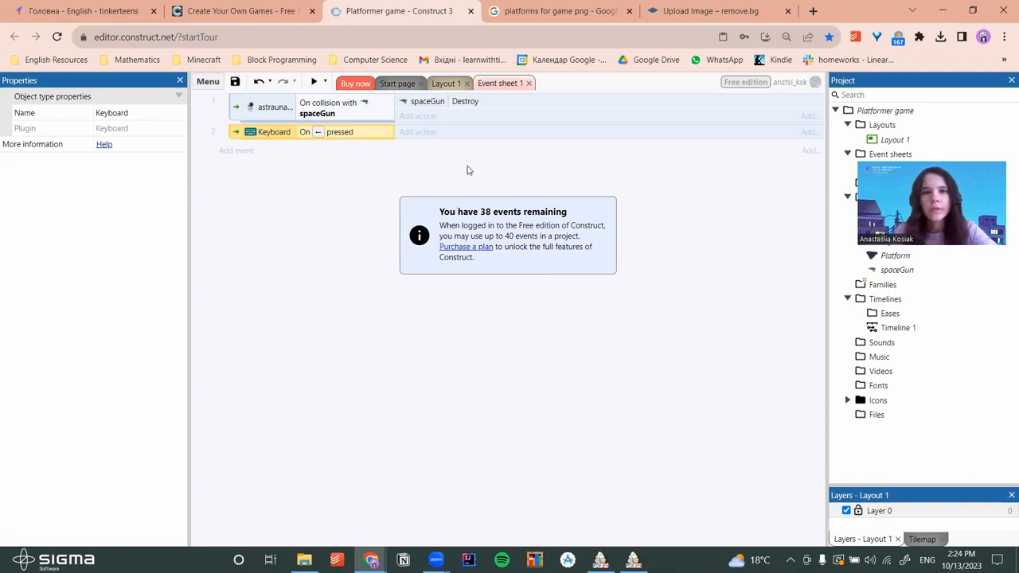
Give the Left arrow event an astraunaut Set mirrored action with state Mirrored
{"action": "left_click", "coordinate": [420, 131]}
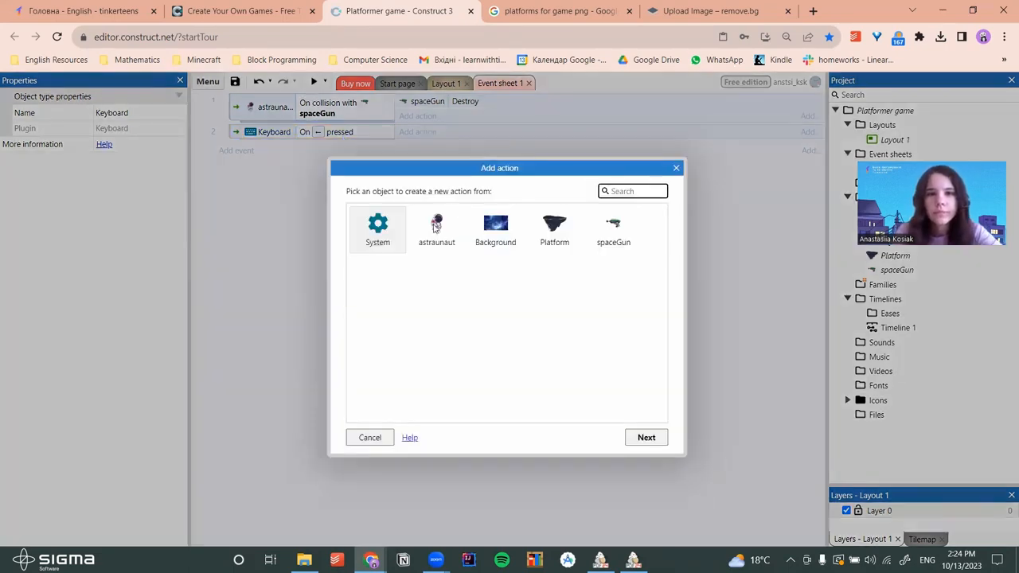
{"action": "left_click", "coordinate": [645, 437]}
{"action": "scroll", "coordinate": [557, 318], "scroll_direction": "down", "scroll_amount": 3}
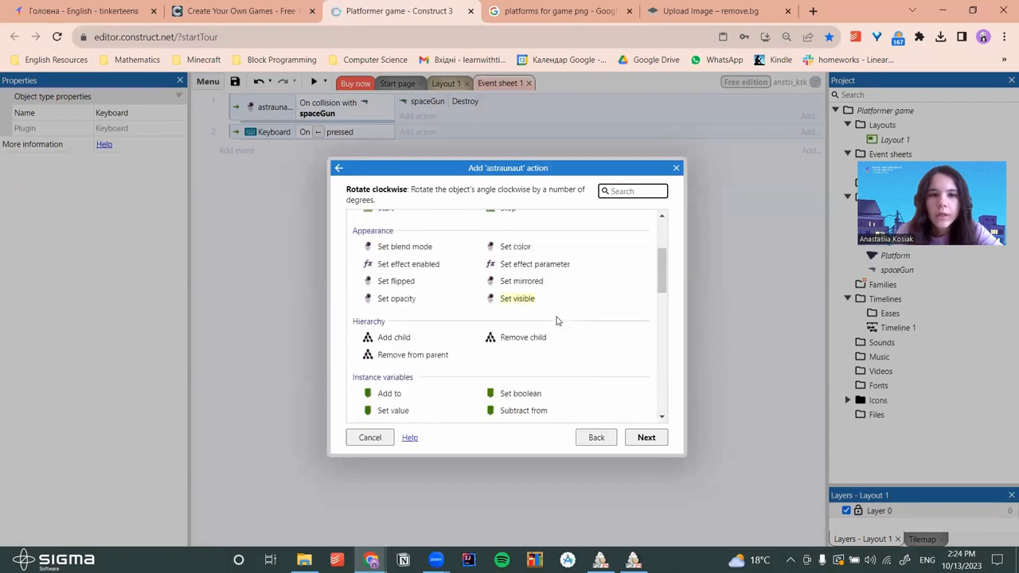
{"action": "scroll", "coordinate": [578, 316], "scroll_direction": "down", "scroll_amount": 1}
{"action": "scroll", "coordinate": [580, 317], "scroll_direction": "up", "scroll_amount": 2}
{"action": "scroll", "coordinate": [592, 302], "scroll_direction": "down", "scroll_amount": 10}
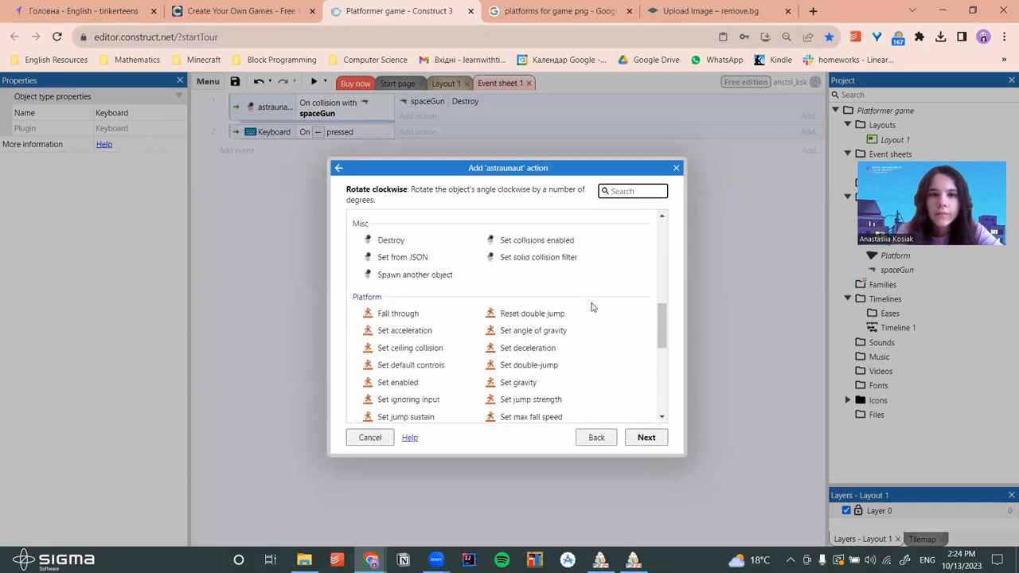
{"action": "scroll", "coordinate": [592, 308], "scroll_direction": "up", "scroll_amount": 5}
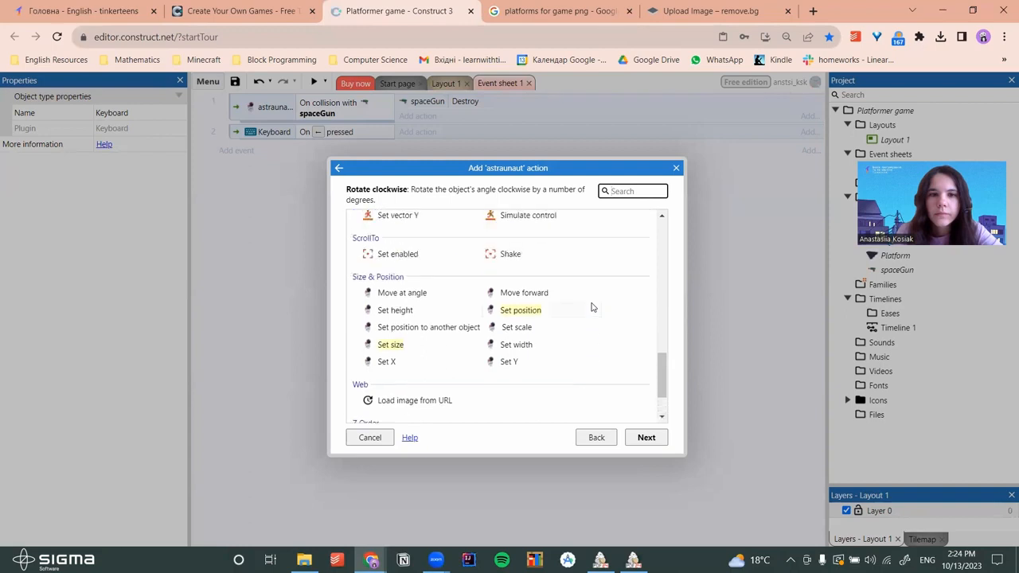
{"action": "scroll", "coordinate": [591, 307], "scroll_direction": "up", "scroll_amount": 4}
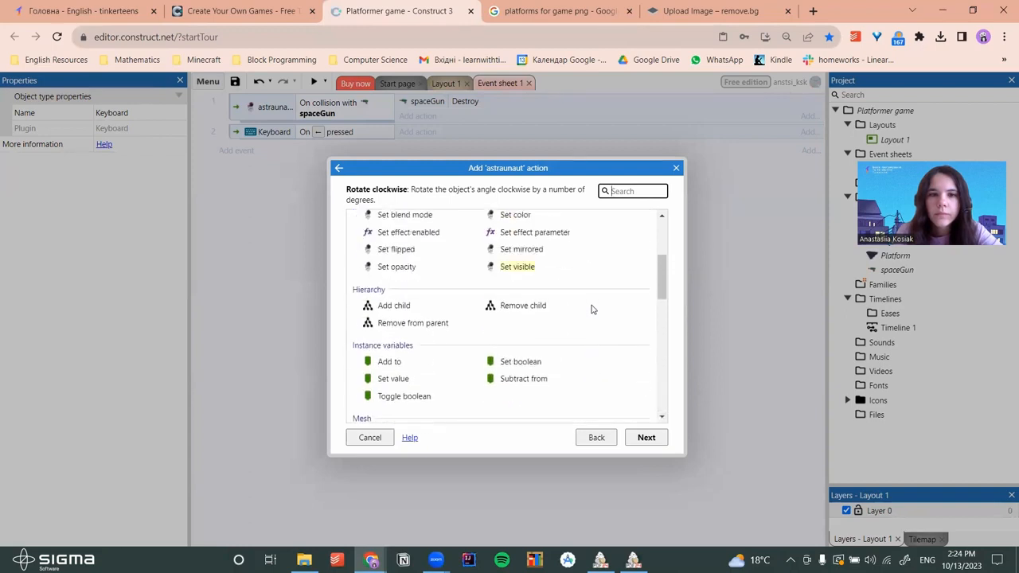
{"action": "left_click", "coordinate": [524, 312]}
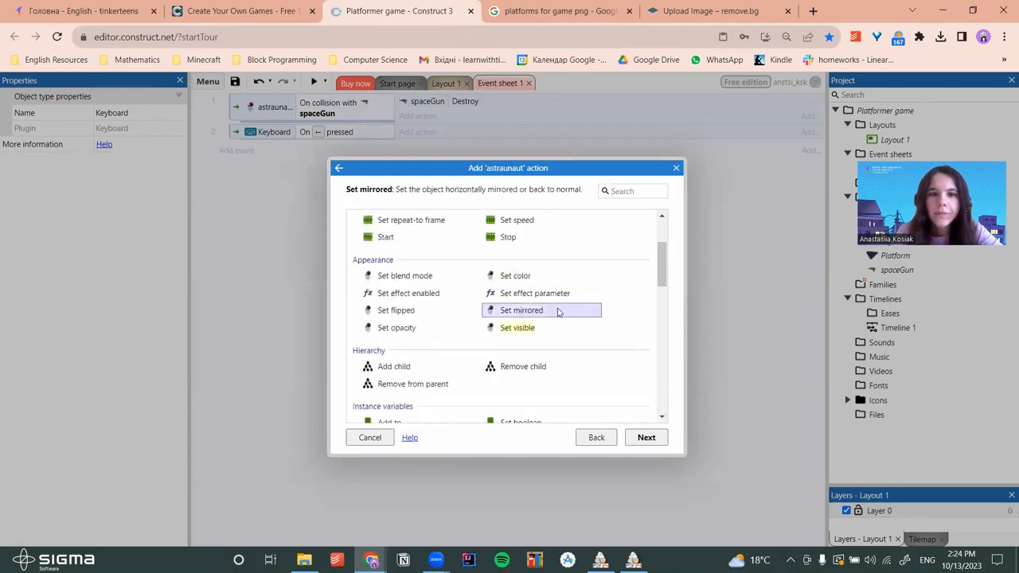
{"action": "left_click", "coordinate": [648, 439]}
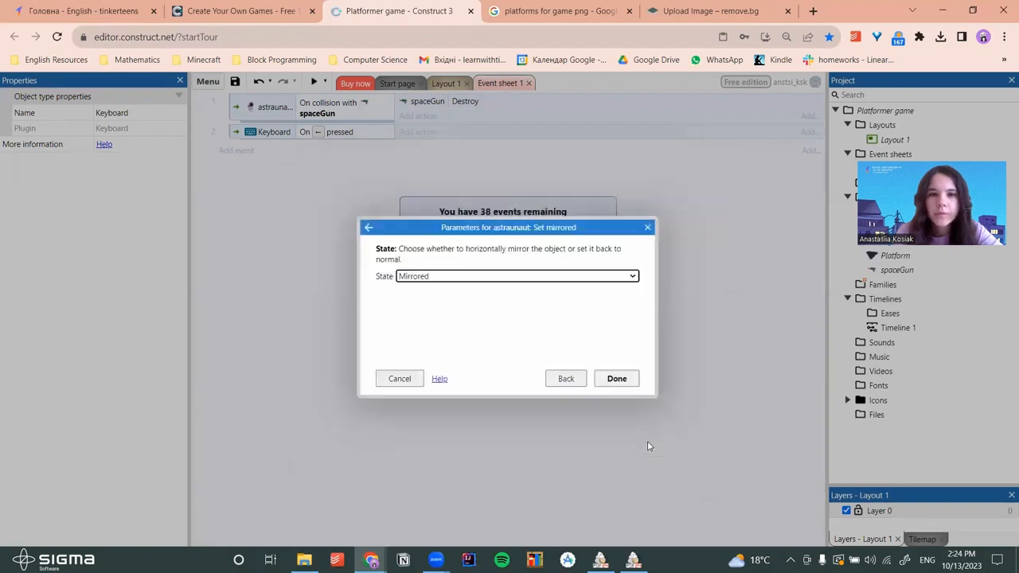
{"action": "left_click", "coordinate": [474, 276]}
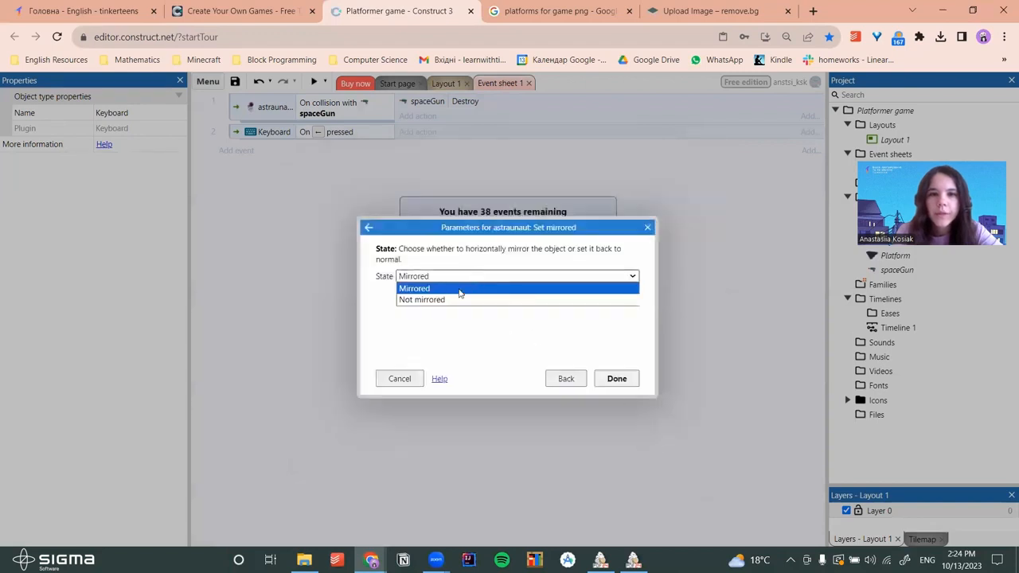
{"action": "left_click", "coordinate": [434, 287]}
{"action": "left_click", "coordinate": [615, 380]}
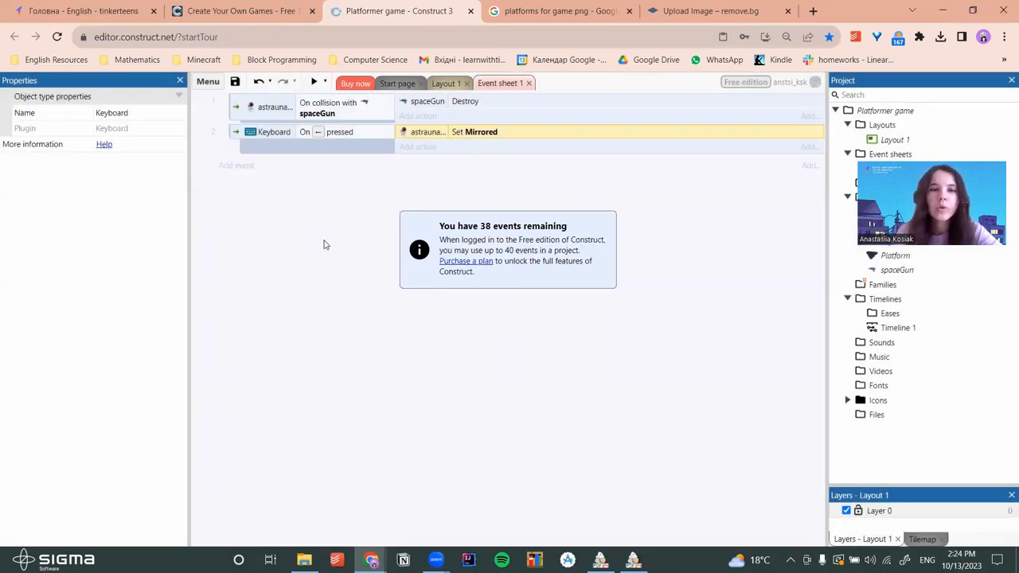
{"action": "left_click", "coordinate": [236, 166]}
Create event 3 with a Keyboard 'On key pressed' condition for the Right arrow key
{"action": "left_click", "coordinate": [549, 231]}
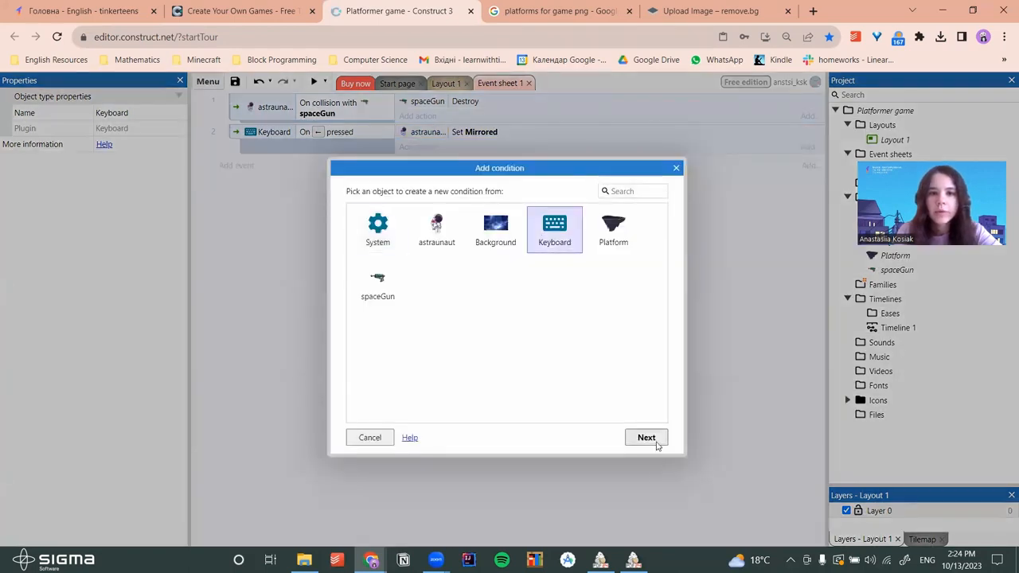
{"action": "left_click", "coordinate": [647, 439]}
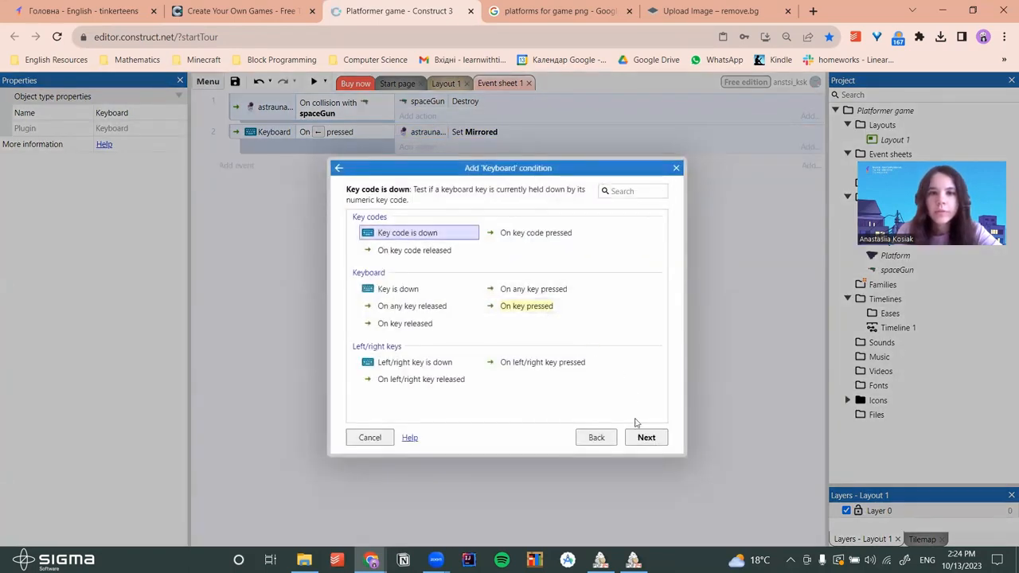
{"action": "left_click", "coordinate": [646, 437]}
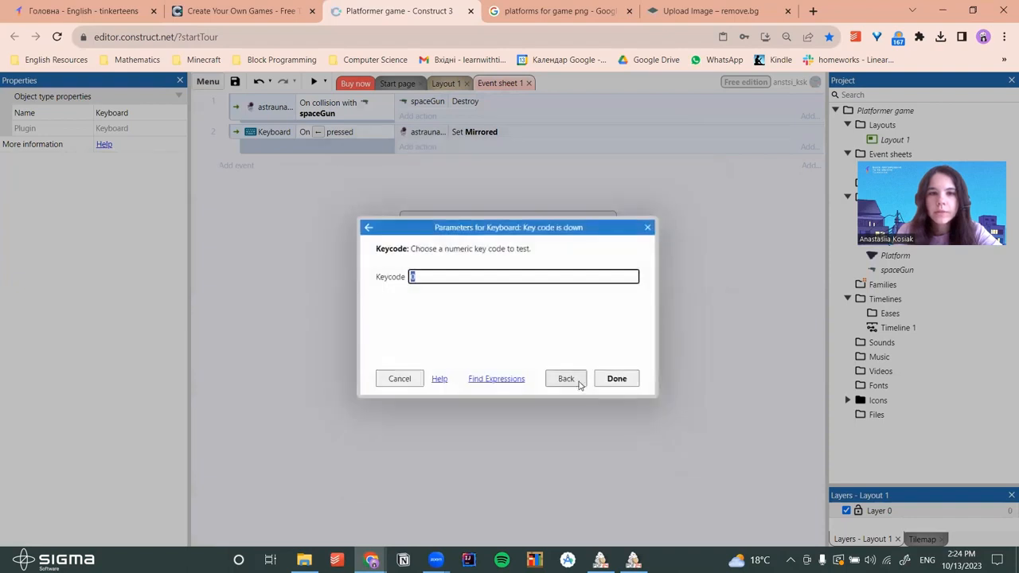
{"action": "left_click", "coordinate": [578, 381]}
{"action": "left_click", "coordinate": [530, 305]}
{"action": "left_click", "coordinate": [646, 438]}
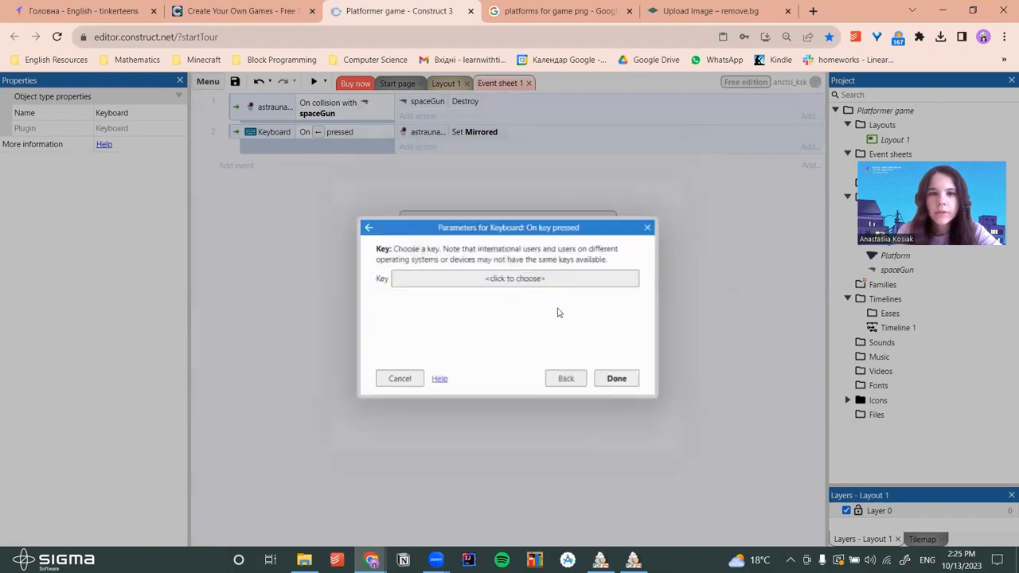
{"action": "left_click", "coordinate": [529, 280]}
{"action": "key", "text": "Right"}
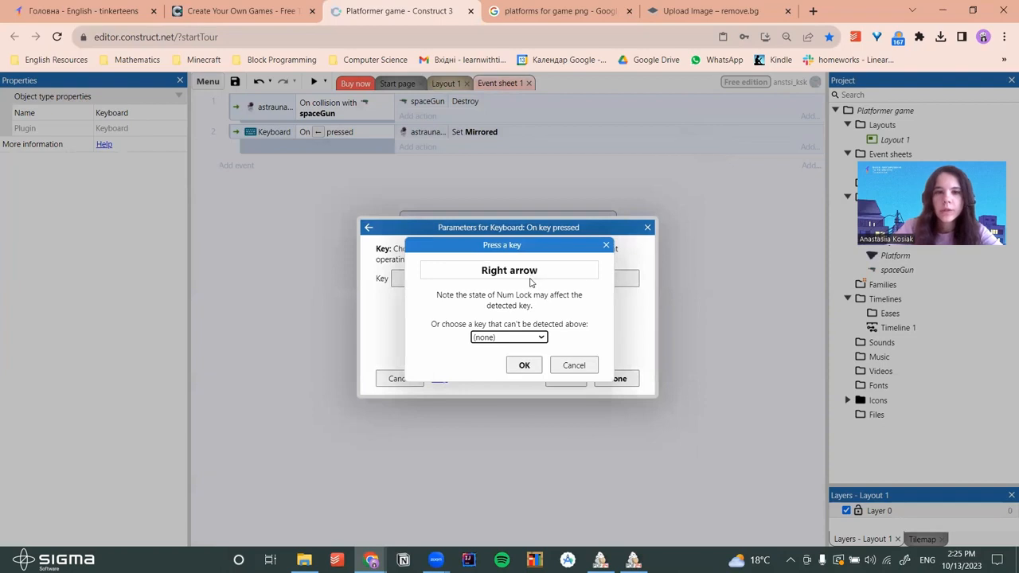
{"action": "left_click", "coordinate": [524, 364]}
{"action": "left_click", "coordinate": [616, 378]}
Give event 3 an astraunaut 'Set mirrored' action set to Not mirrored, then preview the game
{"action": "left_click", "coordinate": [430, 165]}
{"action": "left_click", "coordinate": [436, 227]}
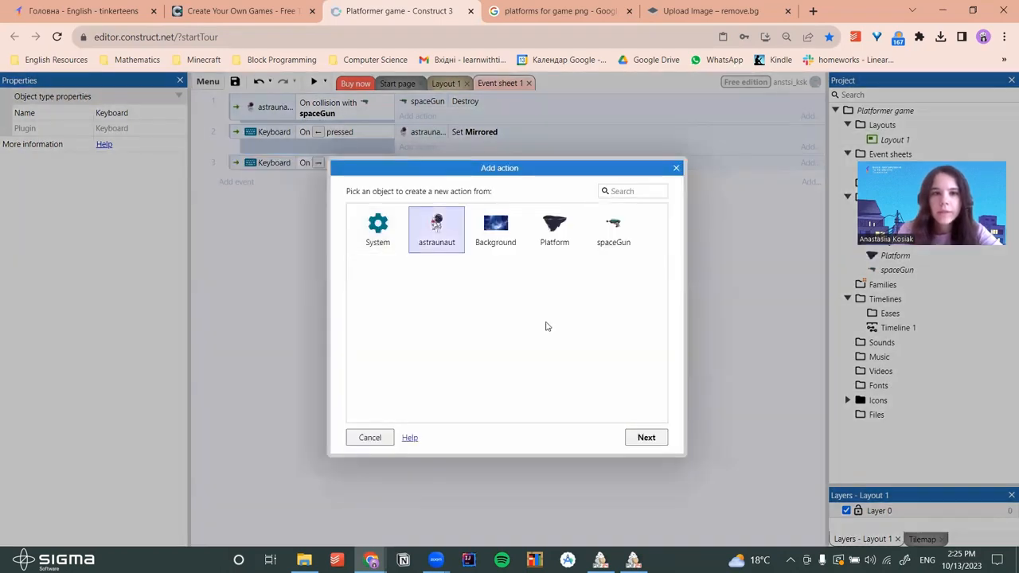
{"action": "left_click", "coordinate": [648, 436]}
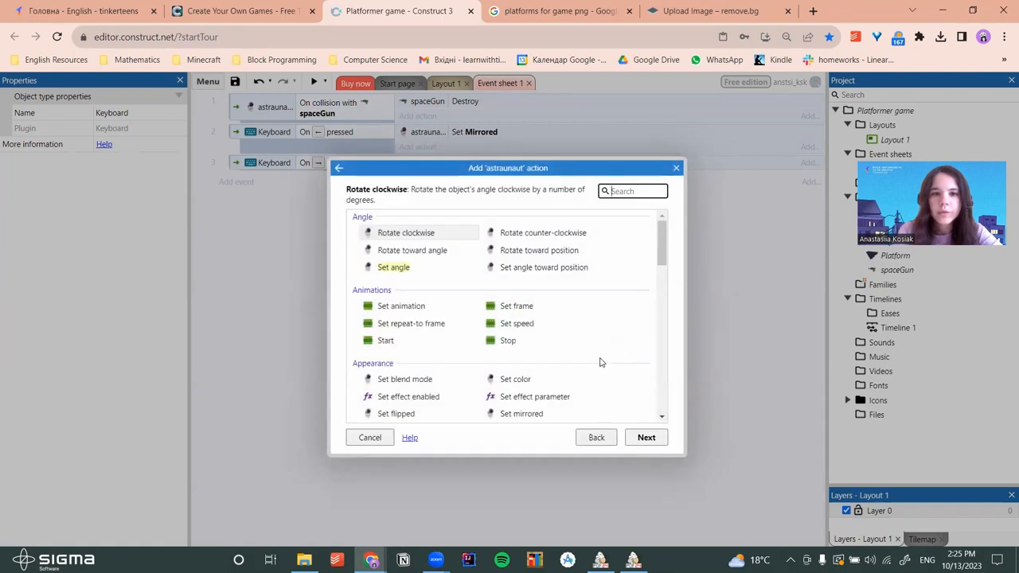
{"action": "scroll", "coordinate": [600, 359], "scroll_direction": "down", "scroll_amount": 1}
{"action": "left_click", "coordinate": [527, 349]}
{"action": "left_click", "coordinate": [643, 437]}
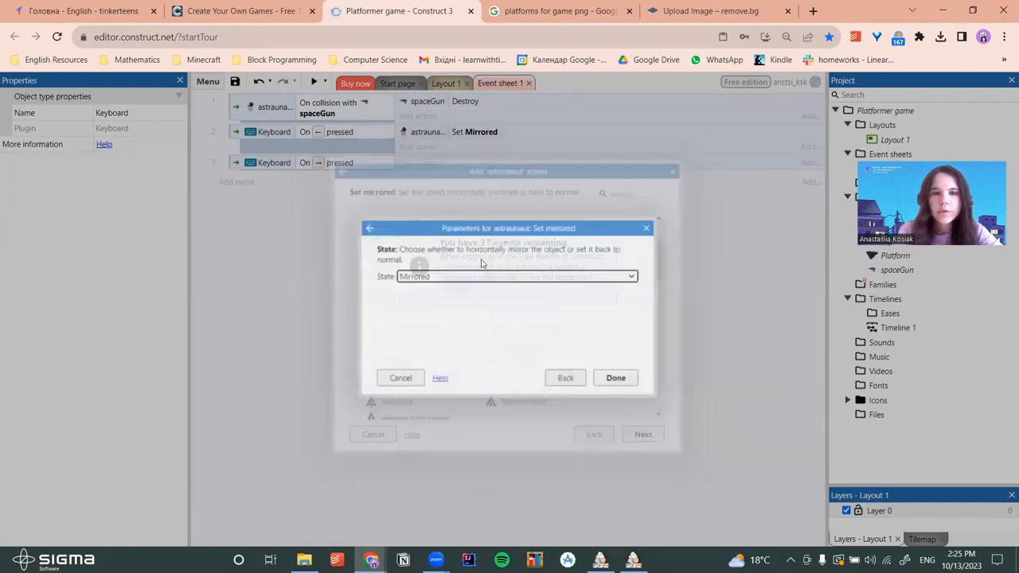
{"action": "left_click", "coordinate": [469, 276]}
{"action": "left_click", "coordinate": [455, 298]}
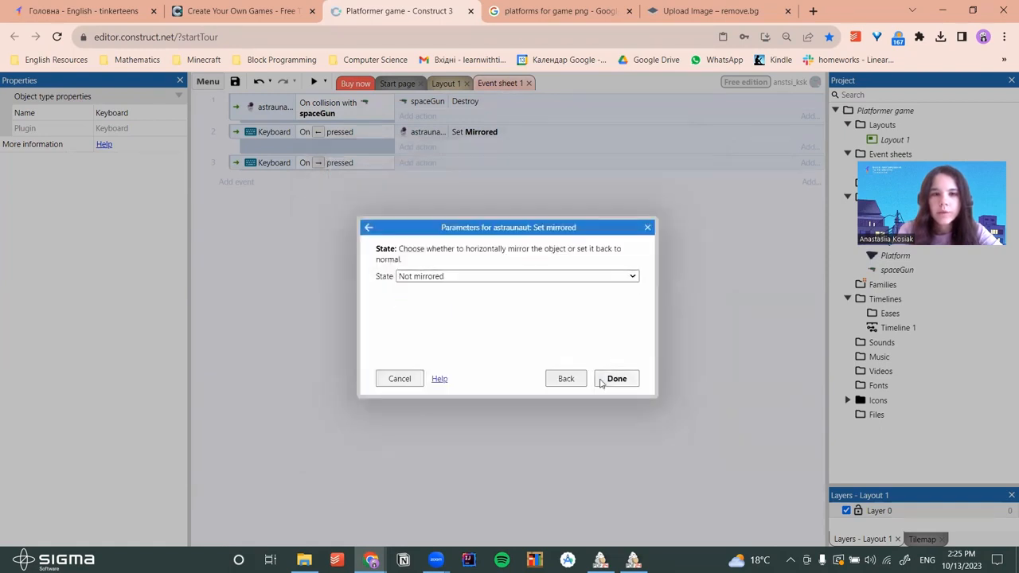
{"action": "left_click", "coordinate": [602, 378]}
{"action": "left_click", "coordinate": [316, 83]}
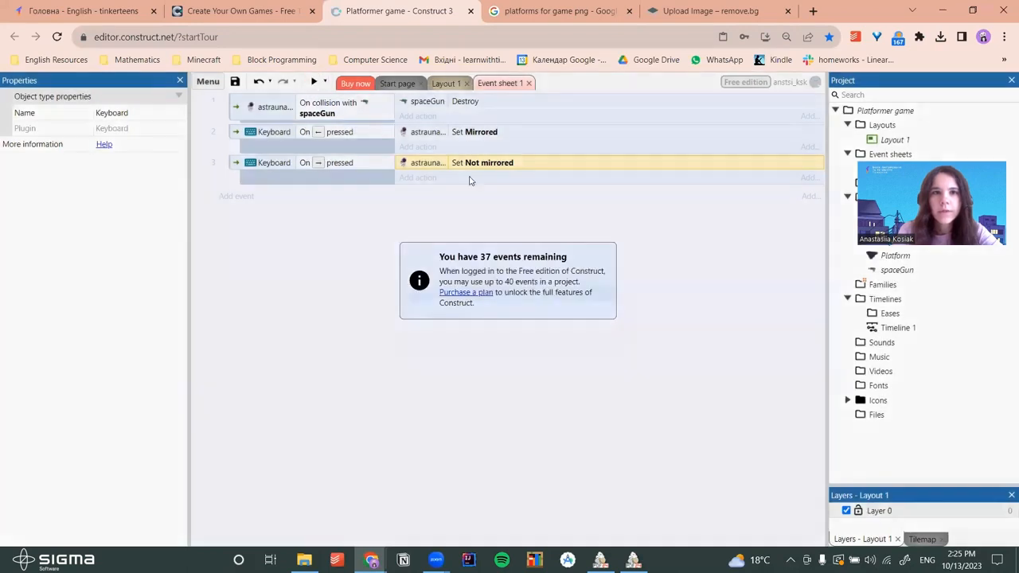
{"action": "key", "text": "Right"}
{"action": "key", "text": "Left"}
{"action": "key", "text": "Left"}
{"action": "key", "text": "Right"}
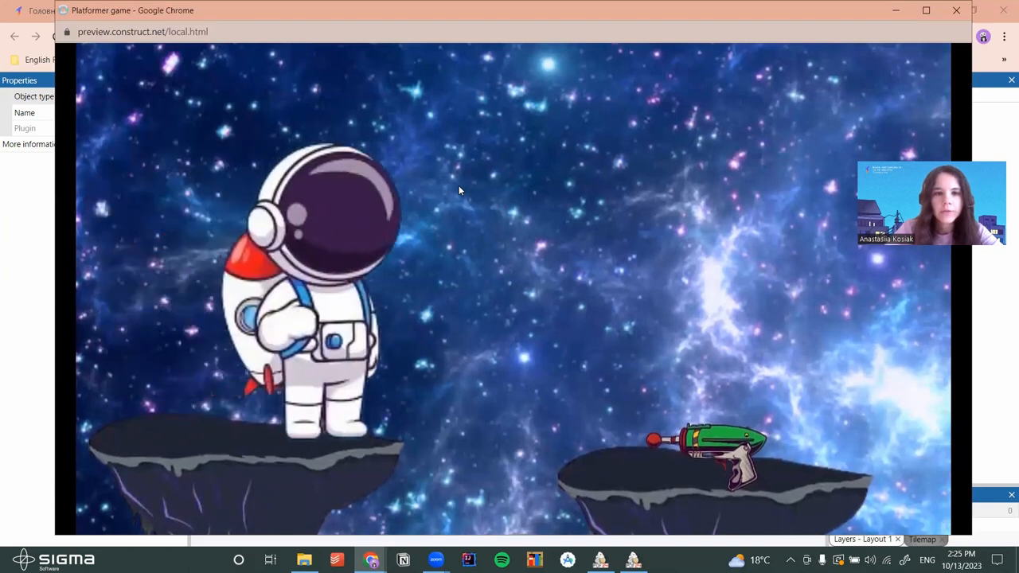
{"action": "key", "text": "Up"}
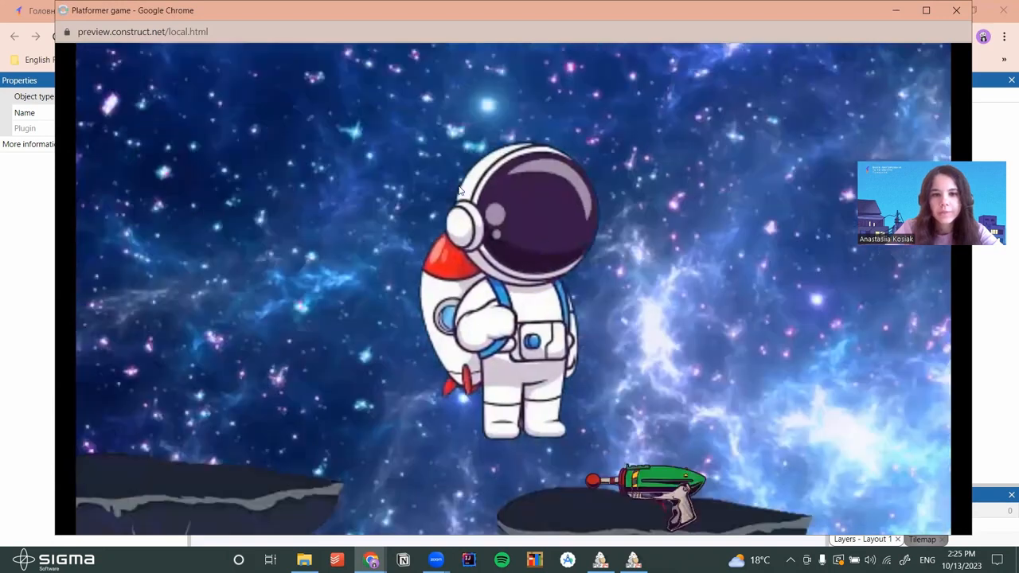
{"action": "key", "text": "Up"}
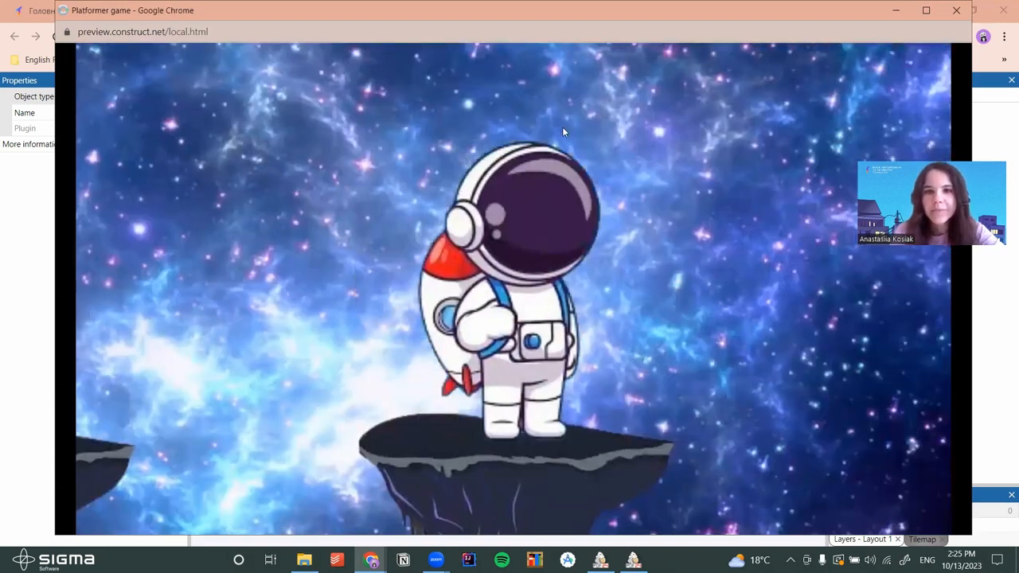
{"action": "left_click", "coordinate": [956, 10]}
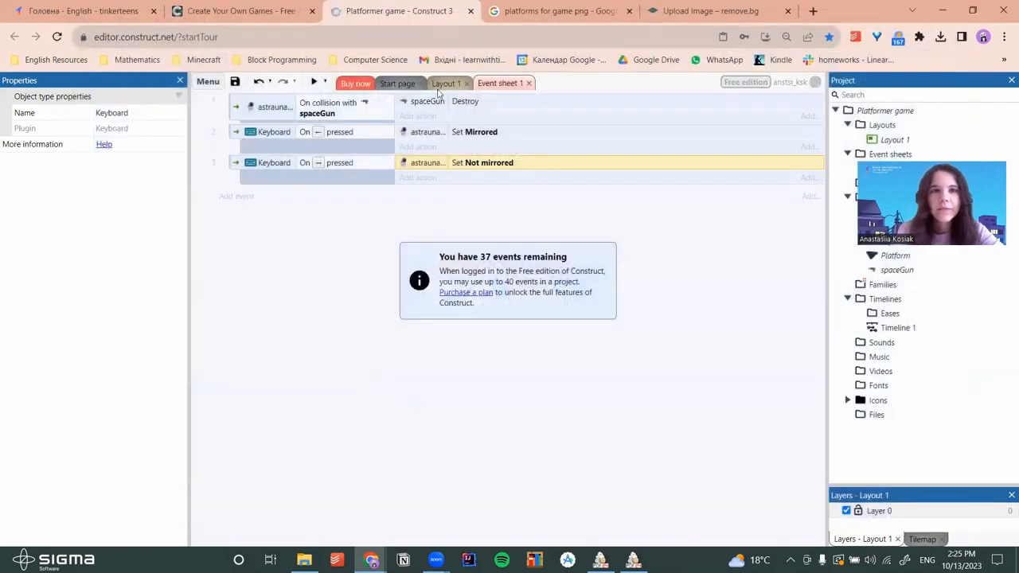
{"action": "left_click", "coordinate": [444, 83]}
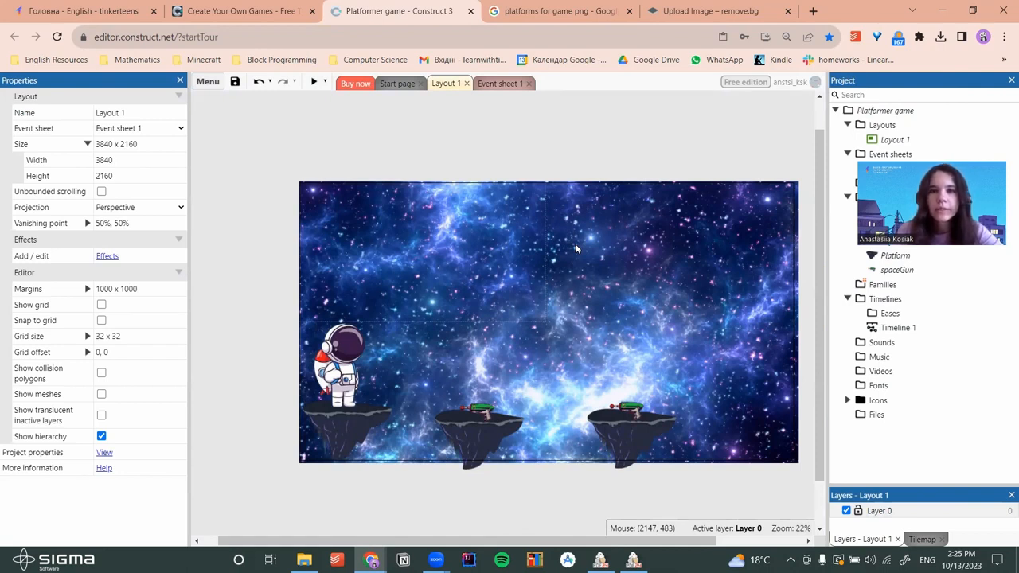
Save the project to Documents as the single-file project platfromer_Game
{"action": "left_click", "coordinate": [235, 83]}
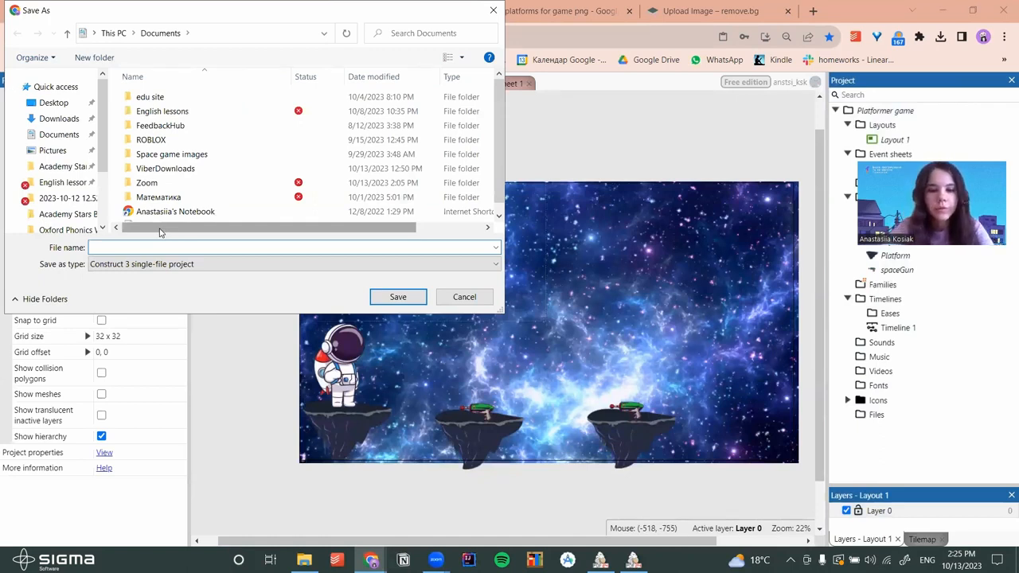
{"action": "type", "text": "platfromer"}
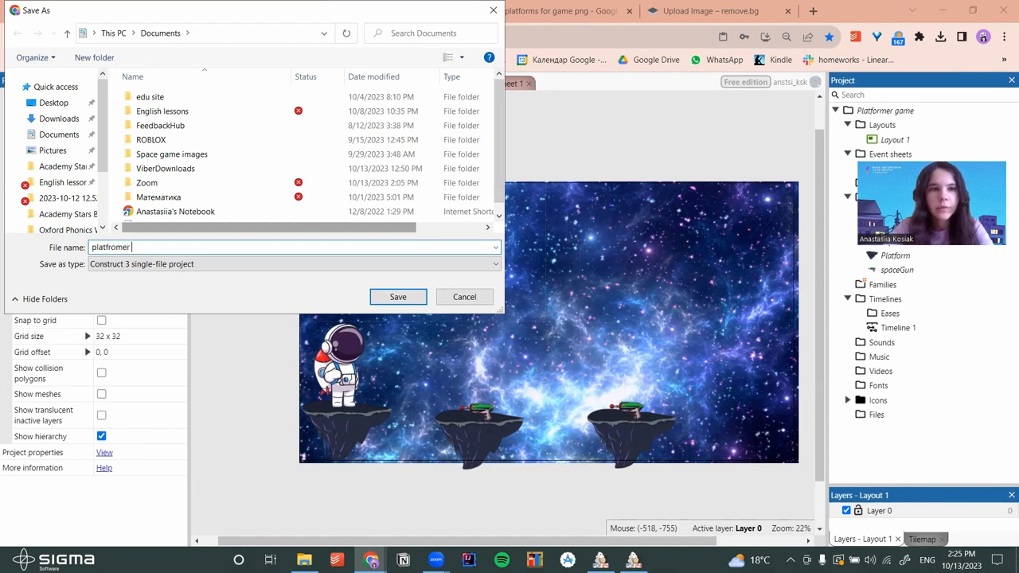
{"action": "type", "text": "_Game"}
{"action": "key", "text": "Return"}
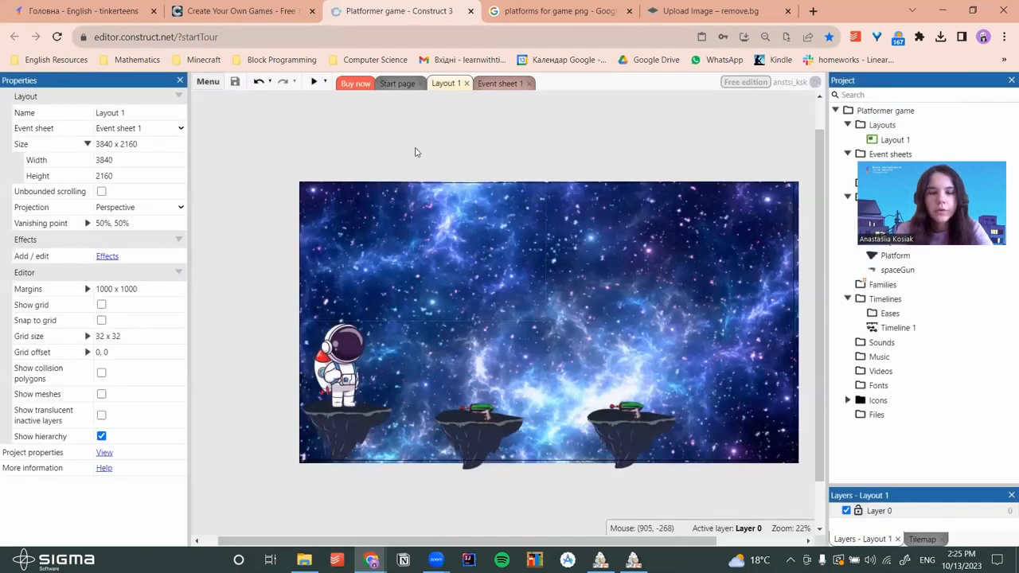
{"action": "left_click", "coordinate": [813, 10]}
Go to Gmail and start composing a new message
{"action": "type", "text": "gmail.com"}
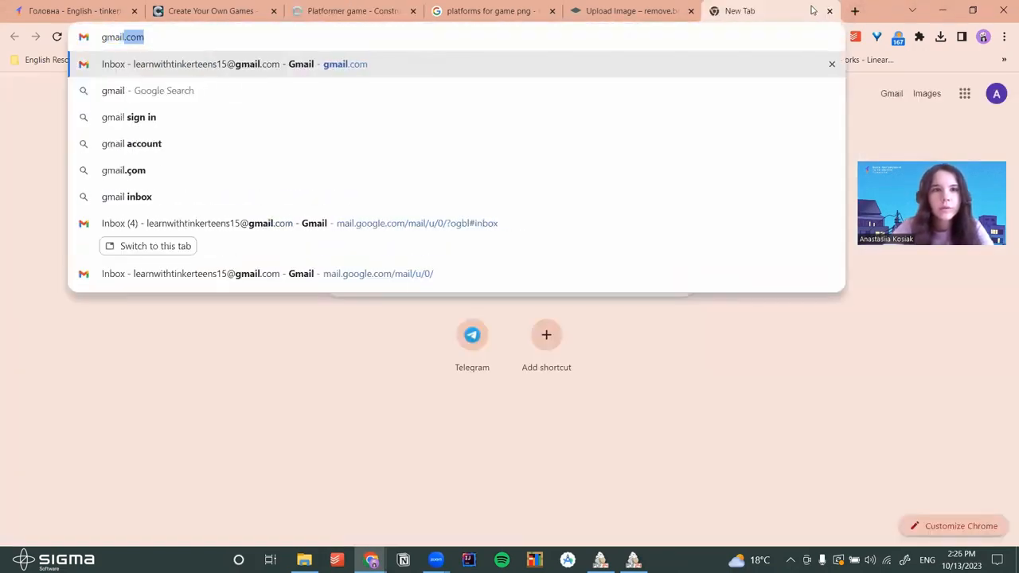
{"action": "key", "text": "Return"}
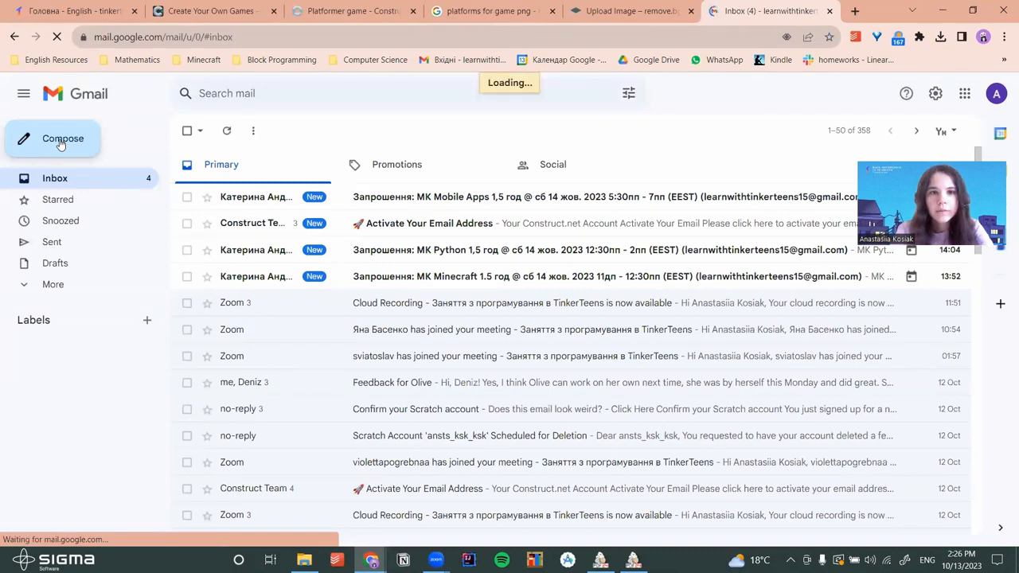
{"action": "left_click", "coordinate": [60, 140]}
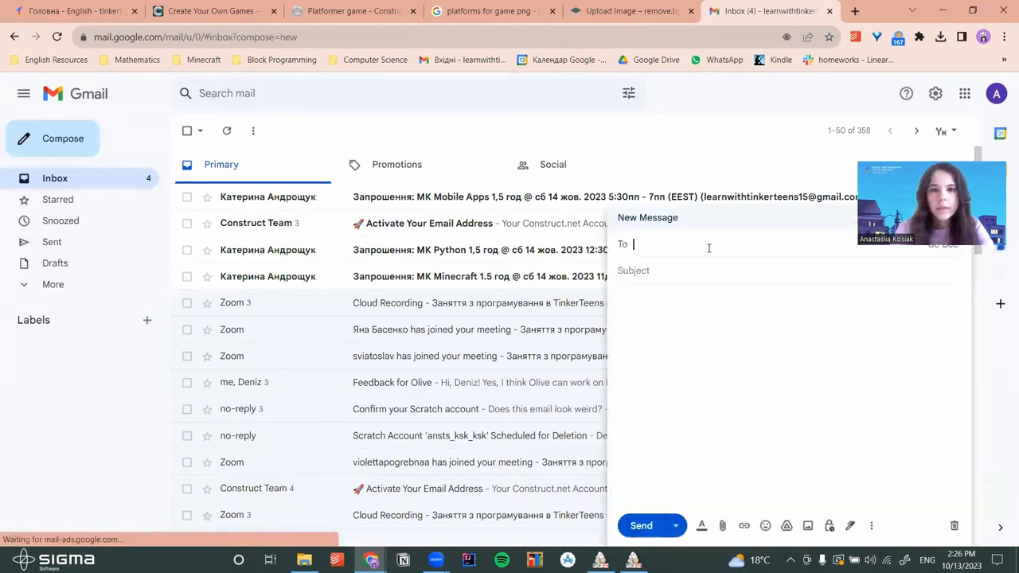
Address the draft to the recipient's e-mail and enter the student's full name and birth date as subject
{"action": "key", "text": "Return"}
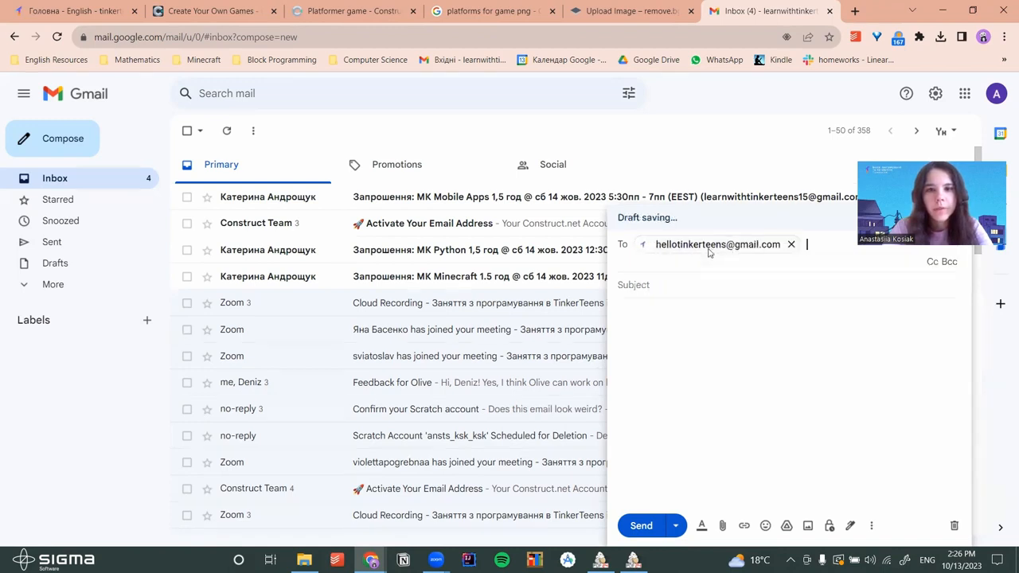
{"action": "key", "text": "Tab"}
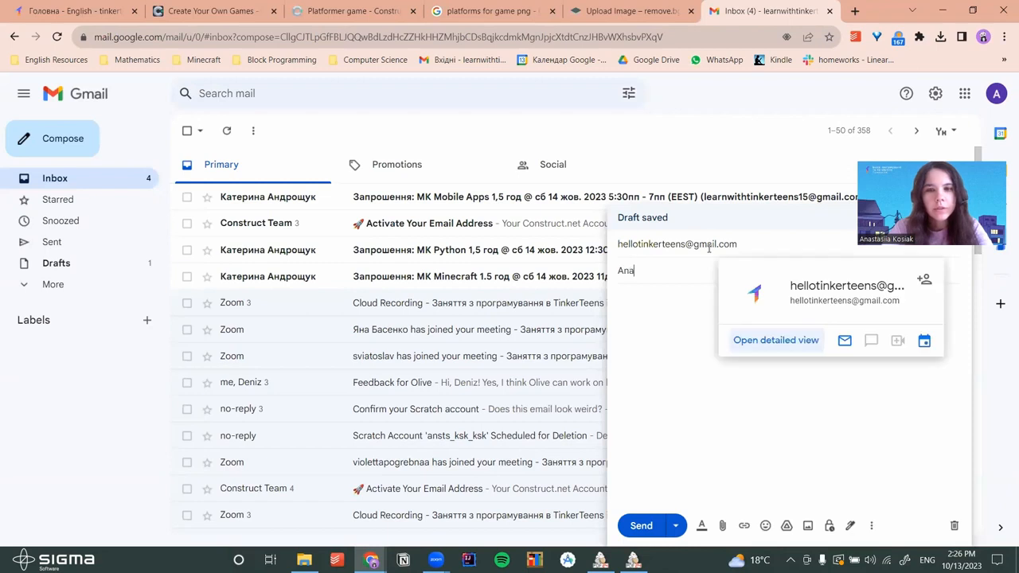
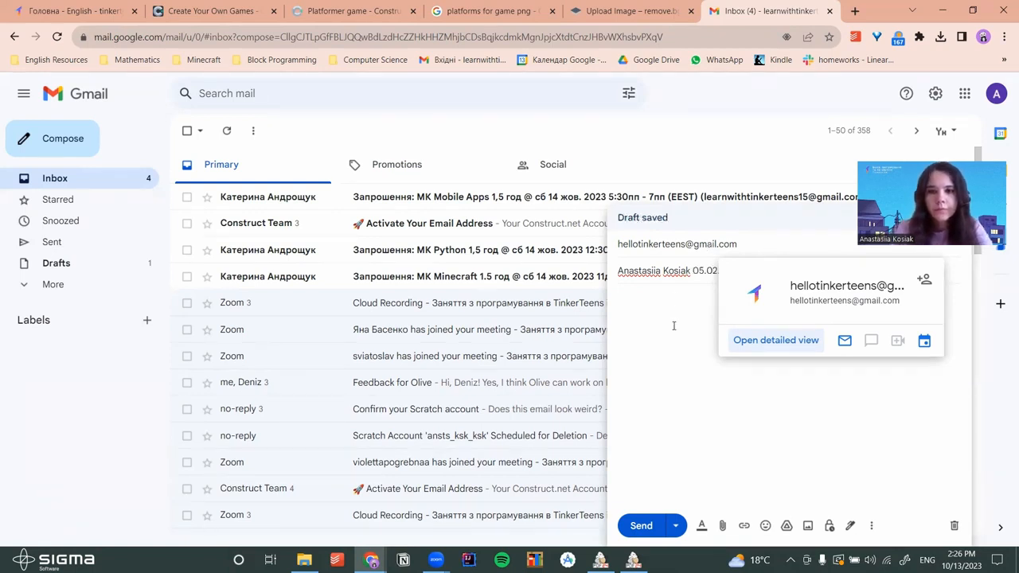
{"action": "left_click", "coordinate": [756, 315]}
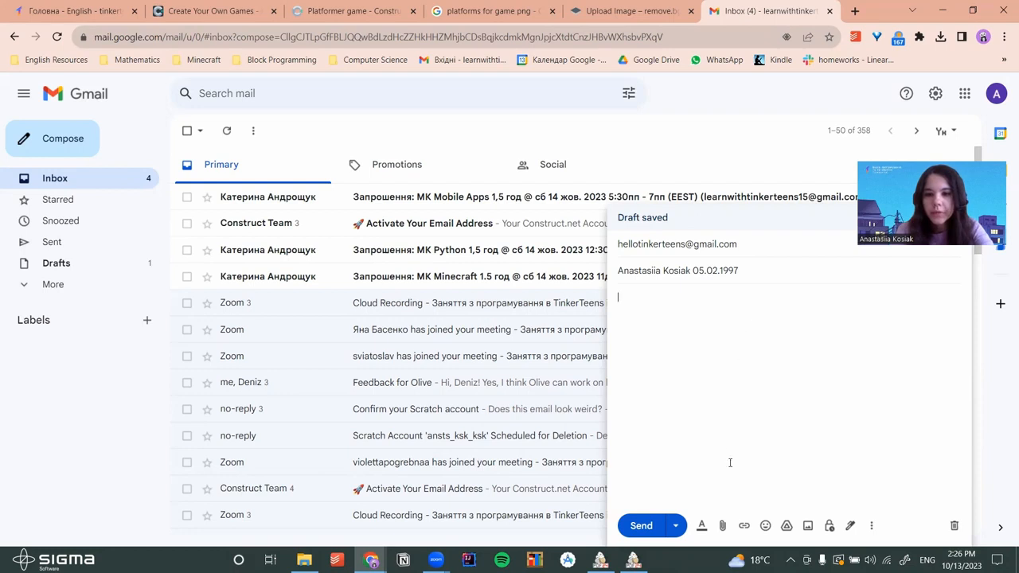
Attach platfromer_Game.c3p from the Documents folder to the draft
{"action": "left_click", "coordinate": [723, 526]}
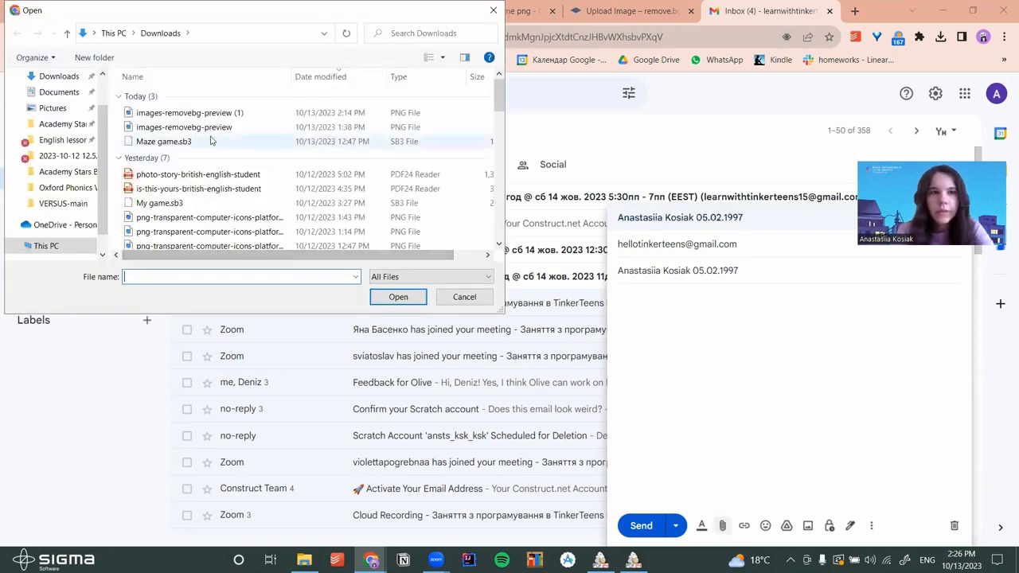
{"action": "left_click", "coordinate": [59, 92]}
{"action": "scroll", "coordinate": [176, 202], "scroll_direction": "down", "scroll_amount": 5}
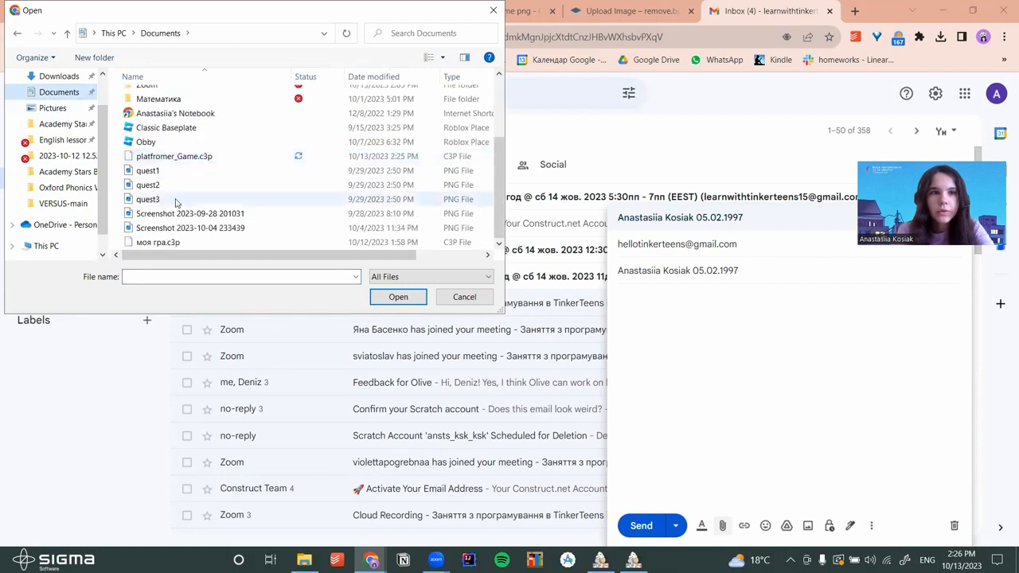
{"action": "left_click", "coordinate": [169, 157]}
{"action": "left_click", "coordinate": [398, 296]}
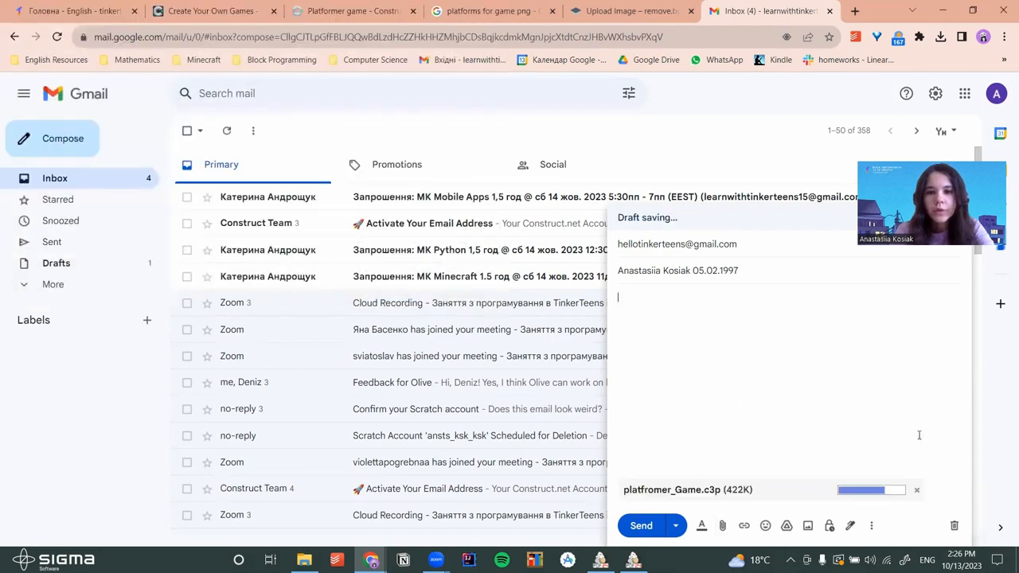